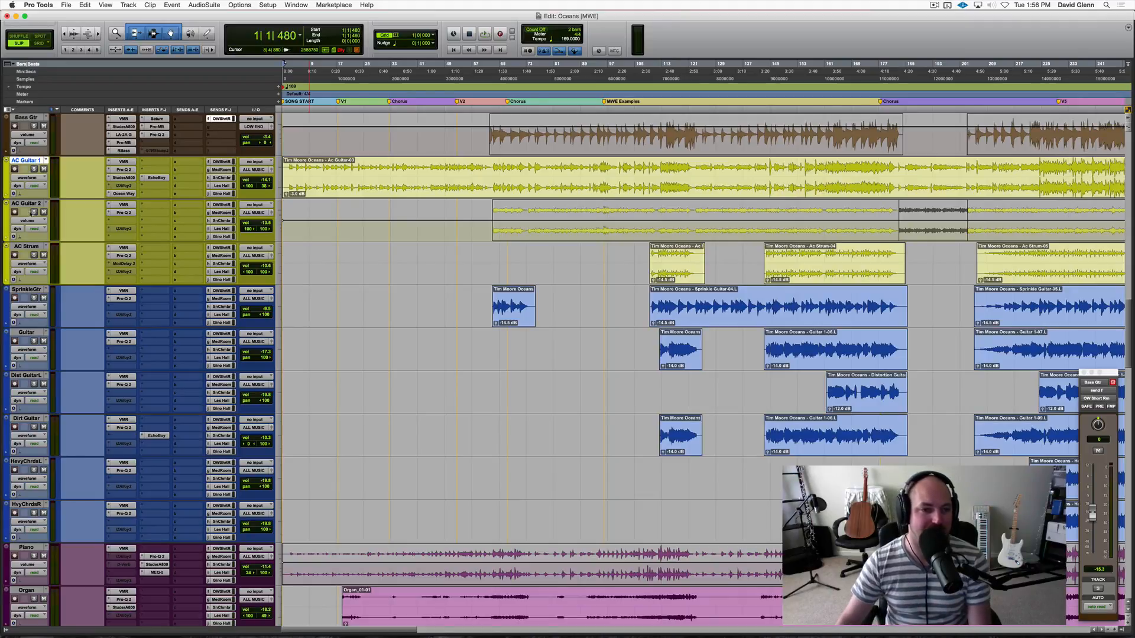
Solo AC Guitar 1 from bar 13 and compare its sound with the Ocean Way Studios insert bypassed and active.
left_click(123, 194)
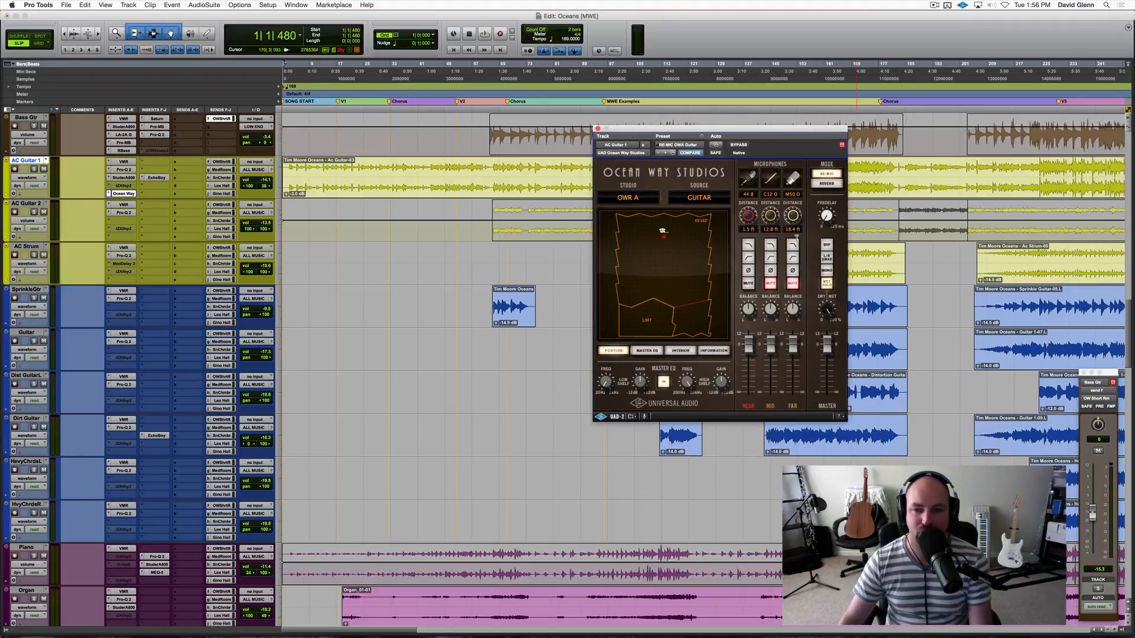
left_click(322, 168)
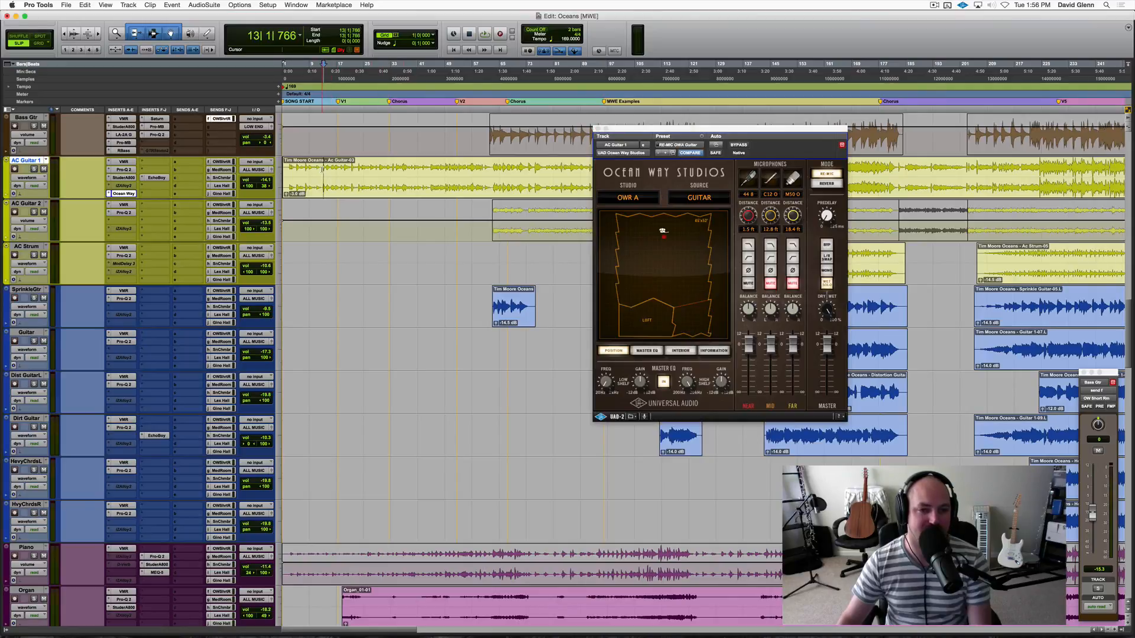
key("shift+s")
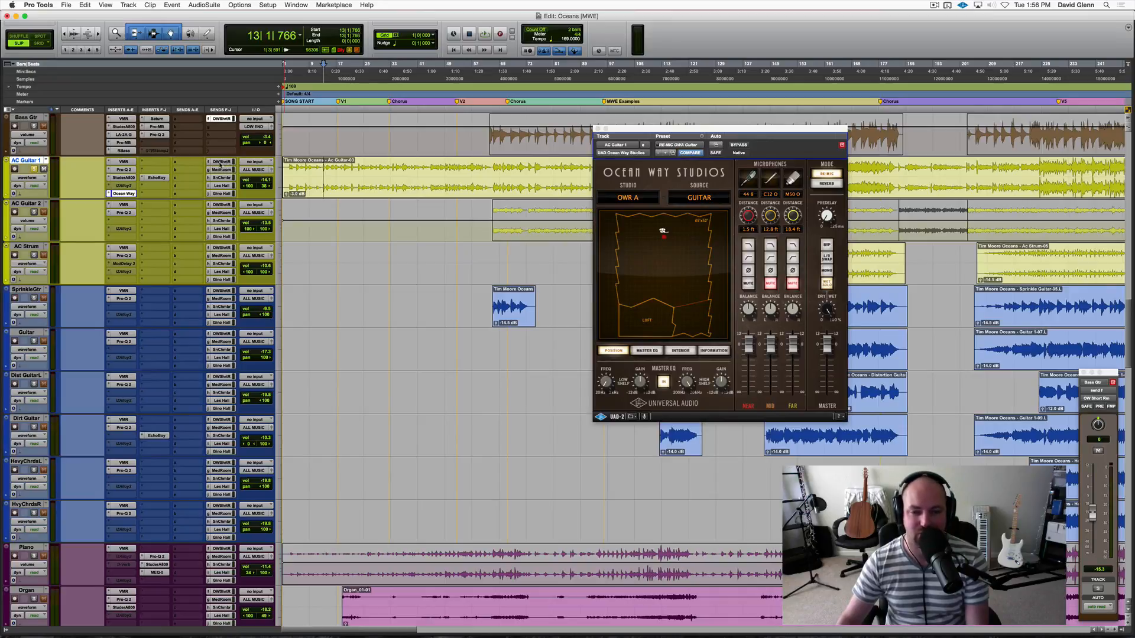
key("space")
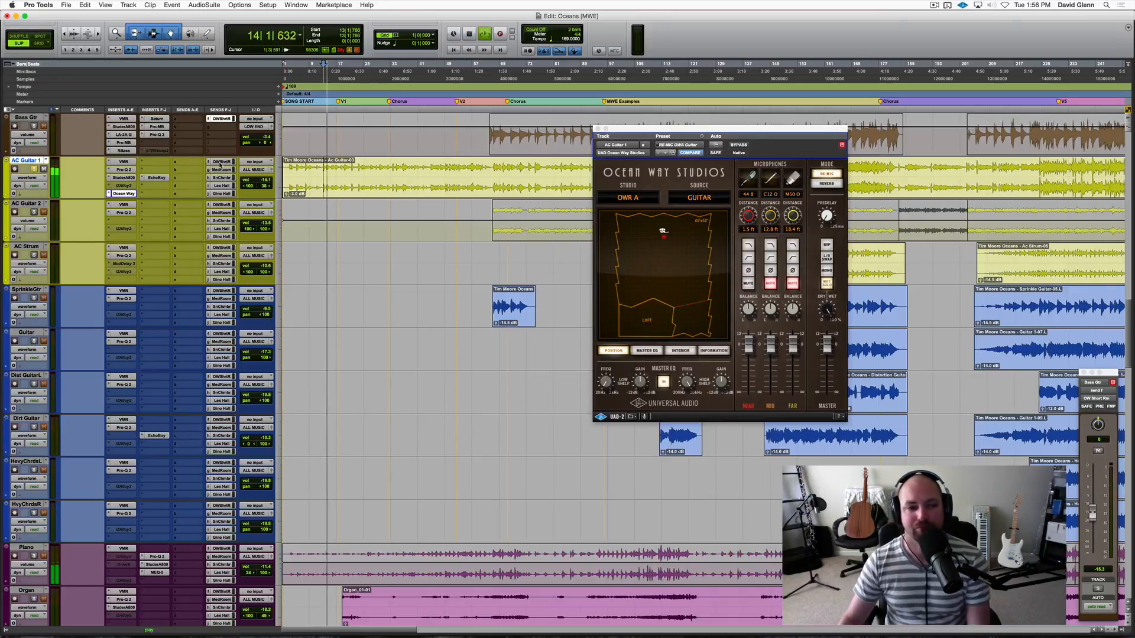
left_click(125, 194, "super")
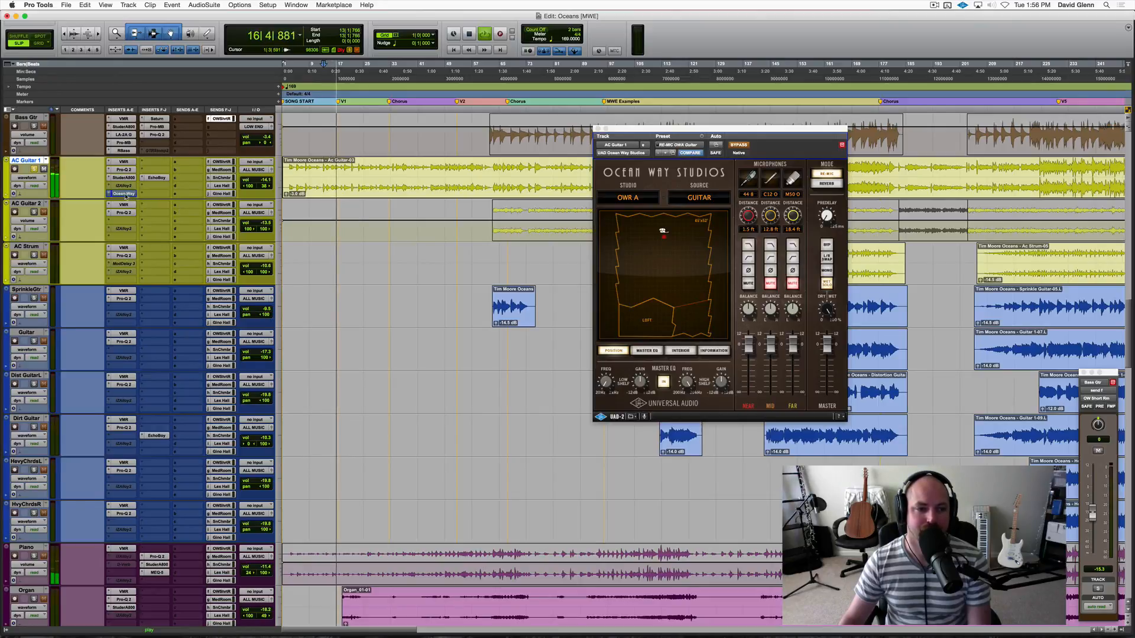
left_click(125, 193, "super")
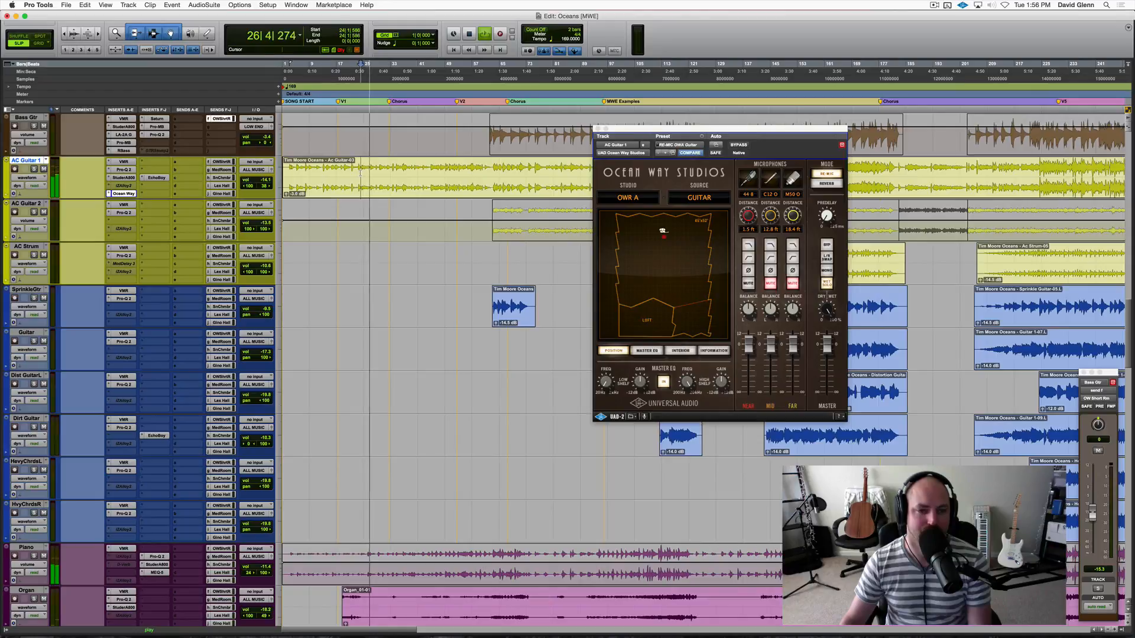
key("space")
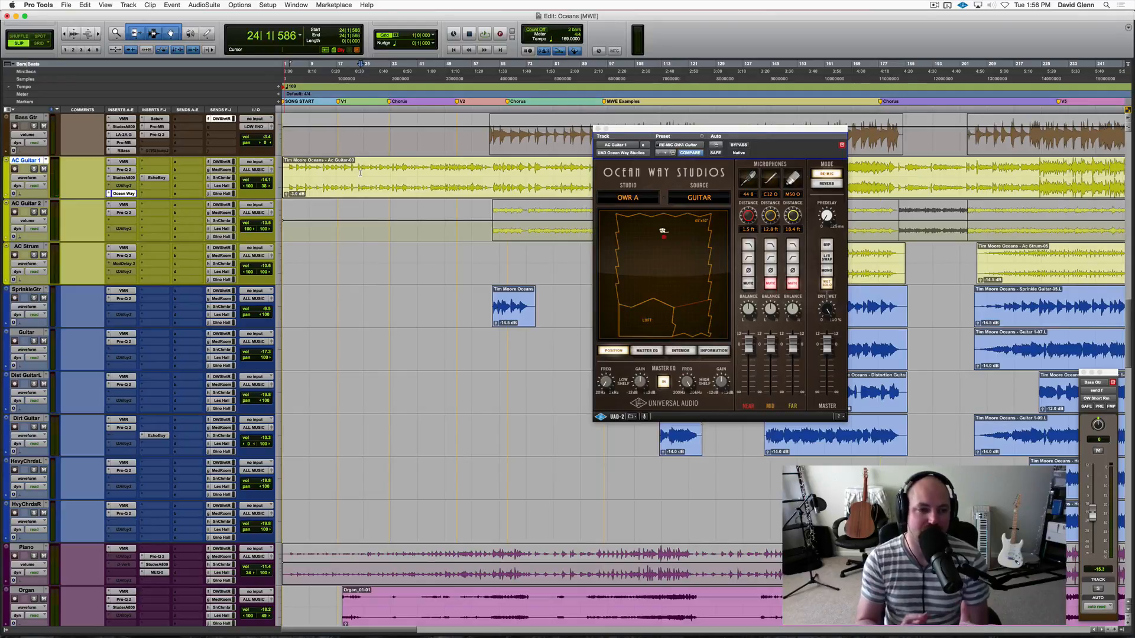
Raise AC Guitar 1's Med Room send to about +2.5 dB while listening to the track in solo.
left_click(221, 162)
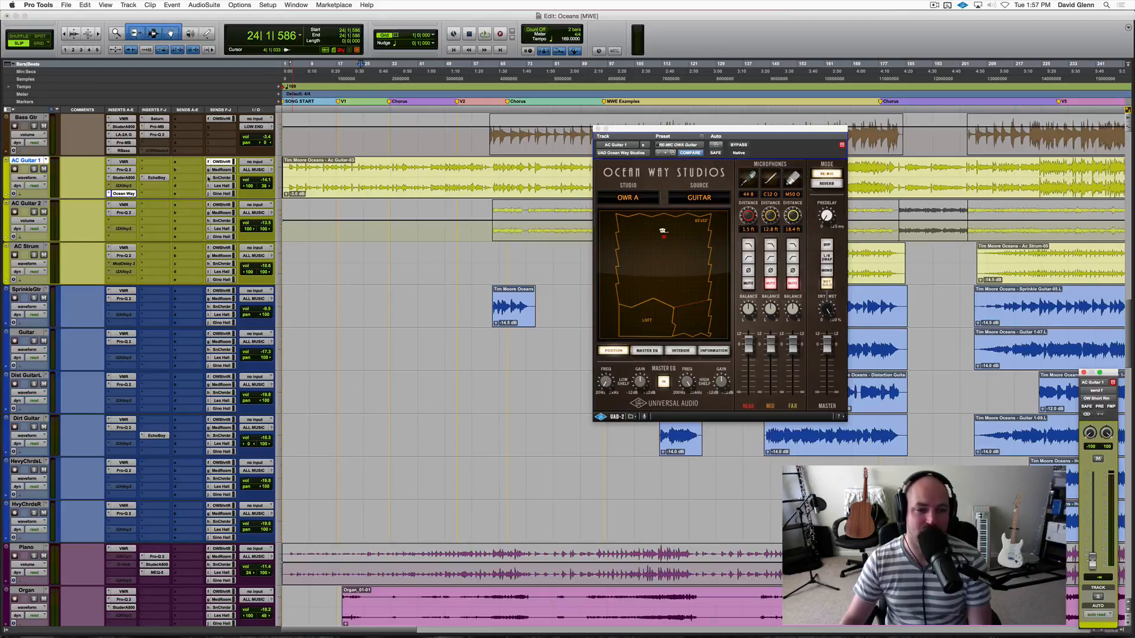
left_click(221, 169)
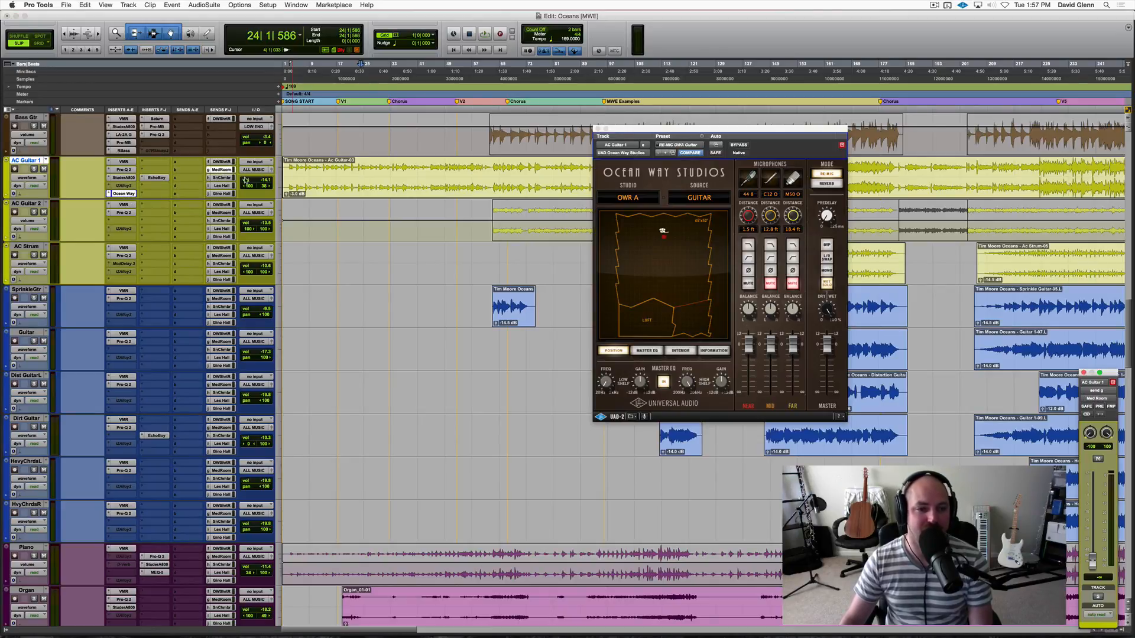
key("shift+s")
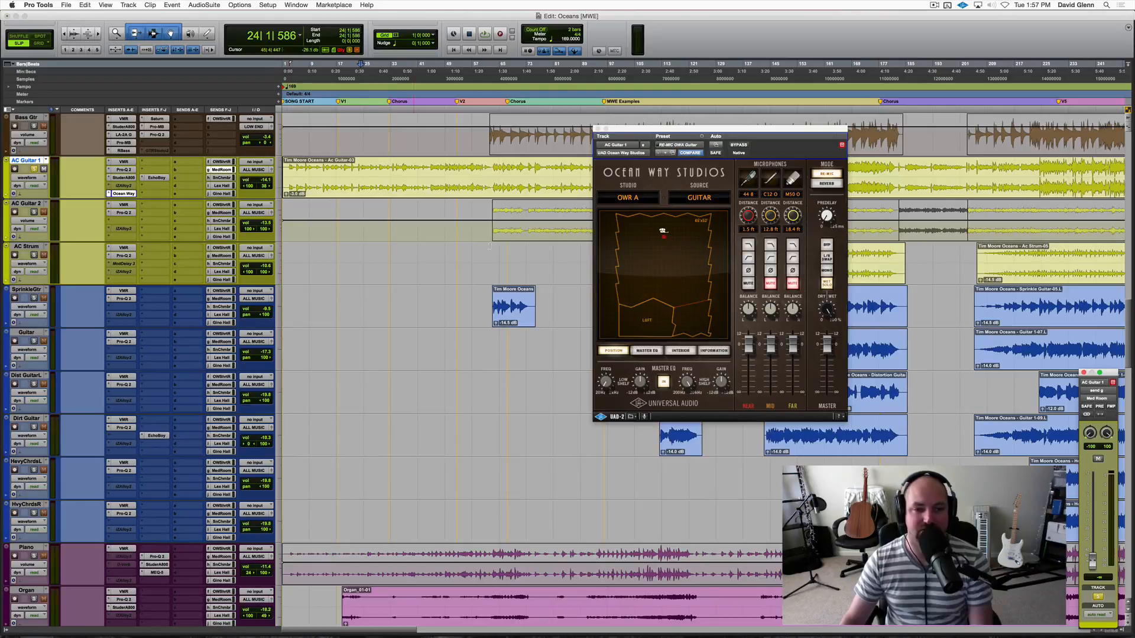
key("space")
left_click_drag(1093, 561, 1093, 488)
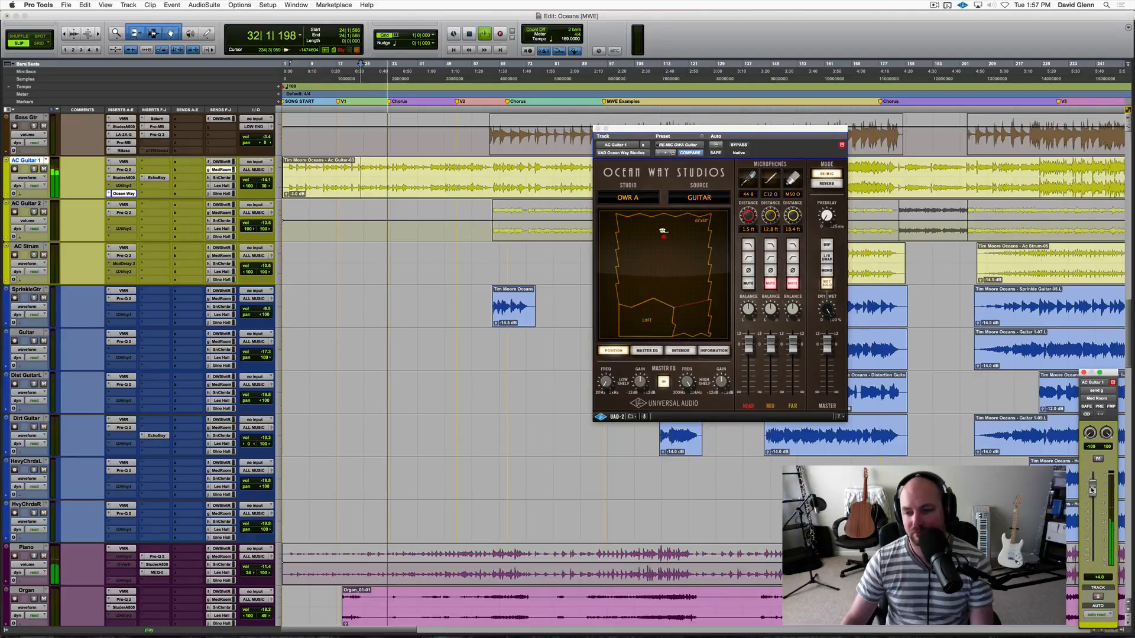
left_click_drag(1093, 489, 1092, 491)
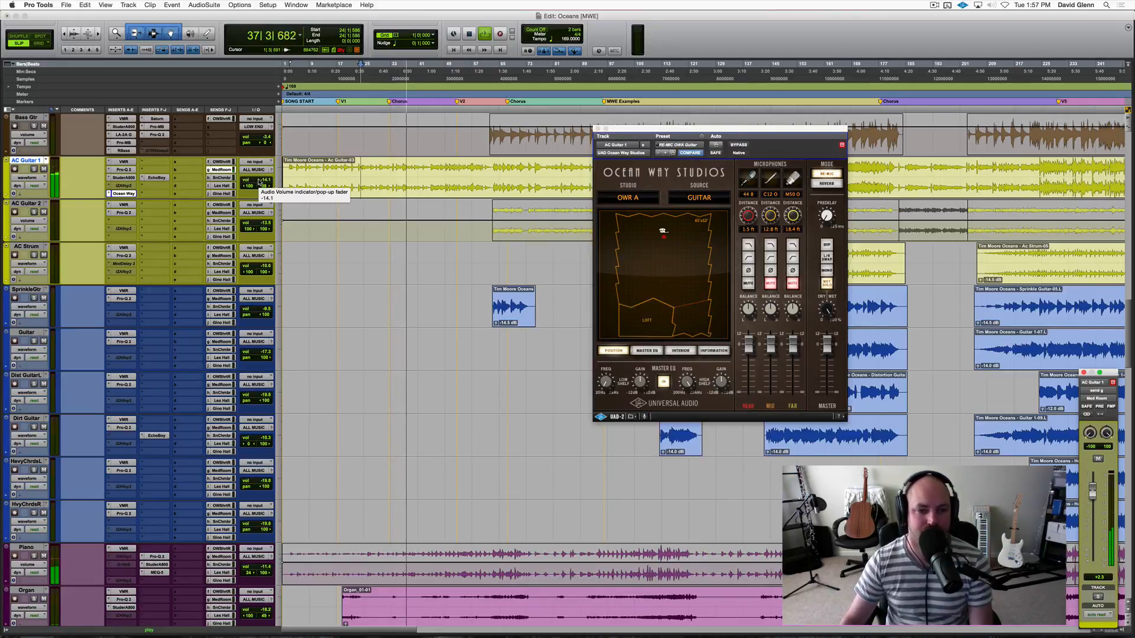
Compare AC Guitar 1 with the Med Room send muted and unmuted, and lower the send to about +0.8 dB.
left_click(225, 171, "ctrl+super")
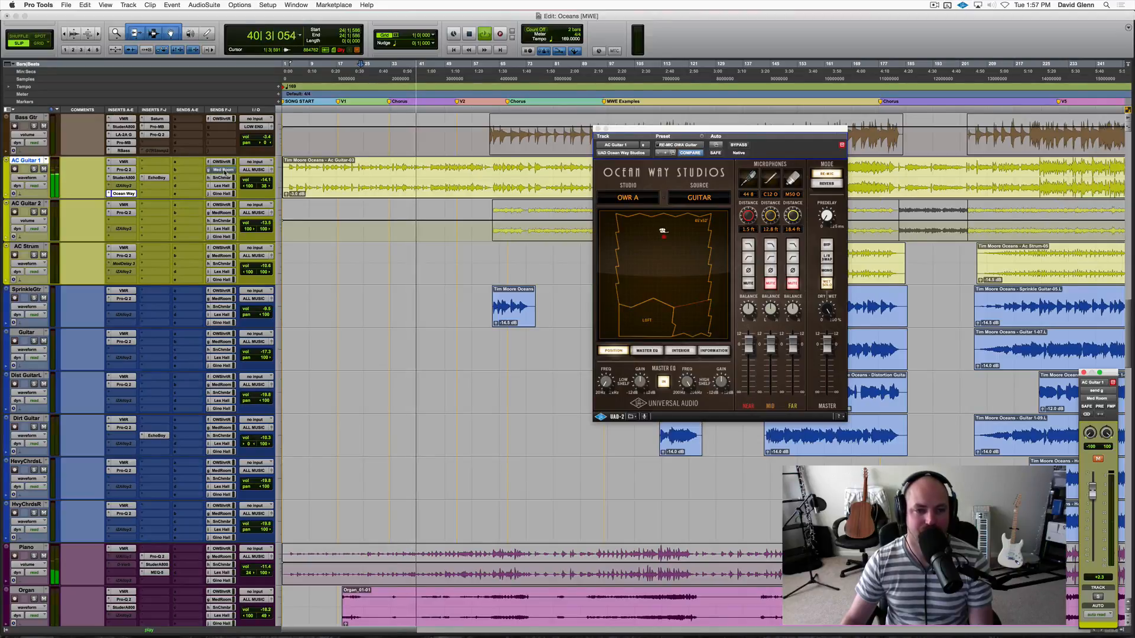
left_click(225, 171, "ctrl+super")
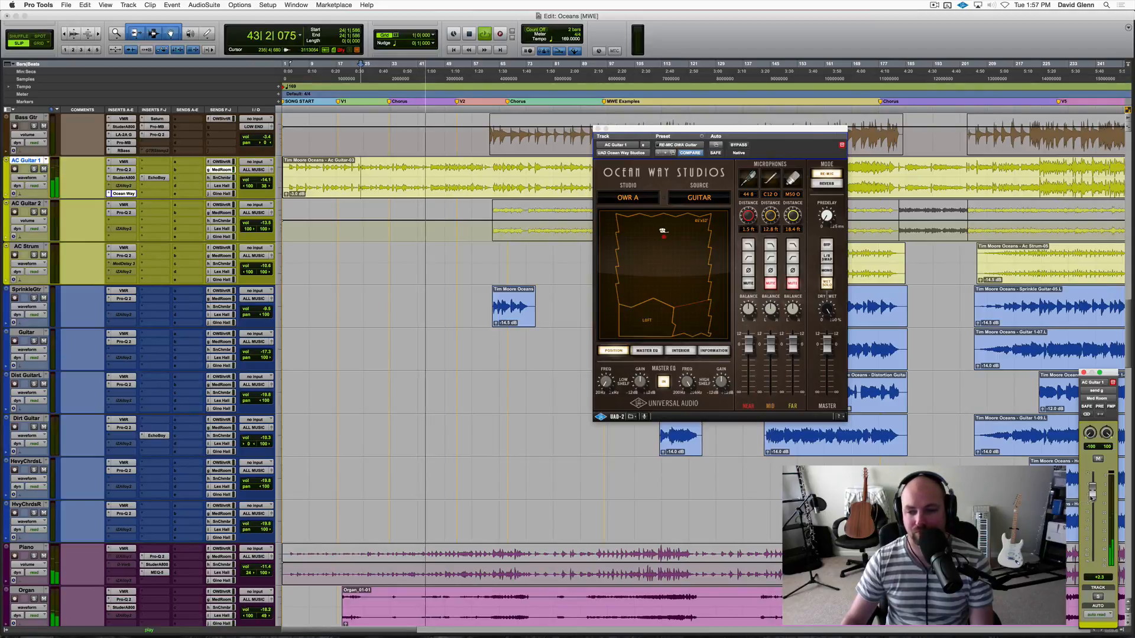
left_click_drag(1091, 498, 1091, 501)
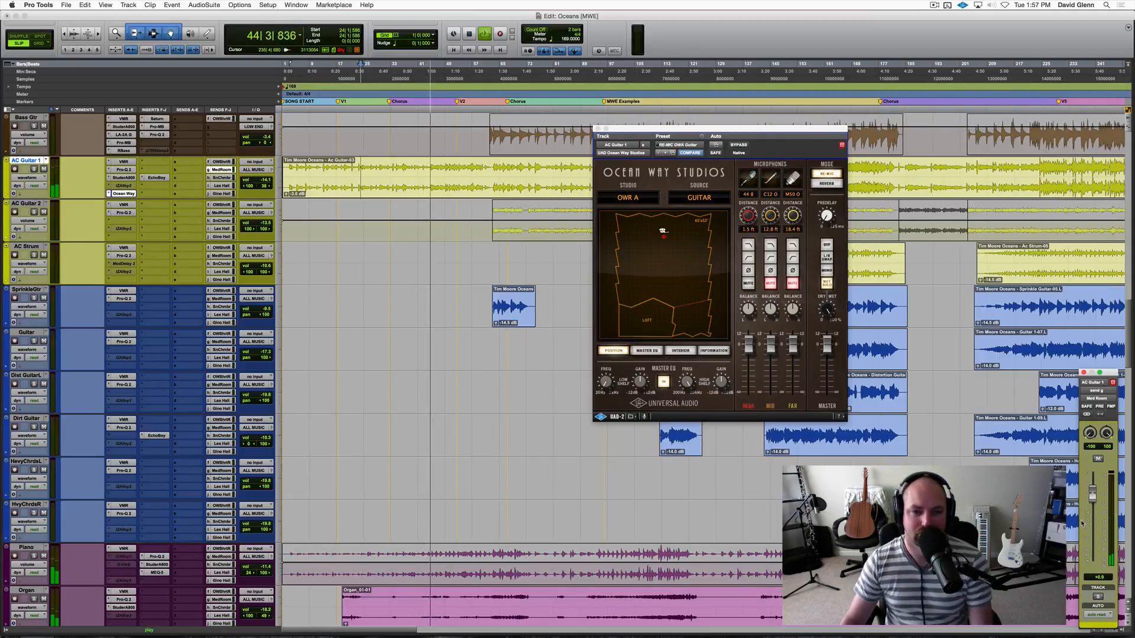
key("space")
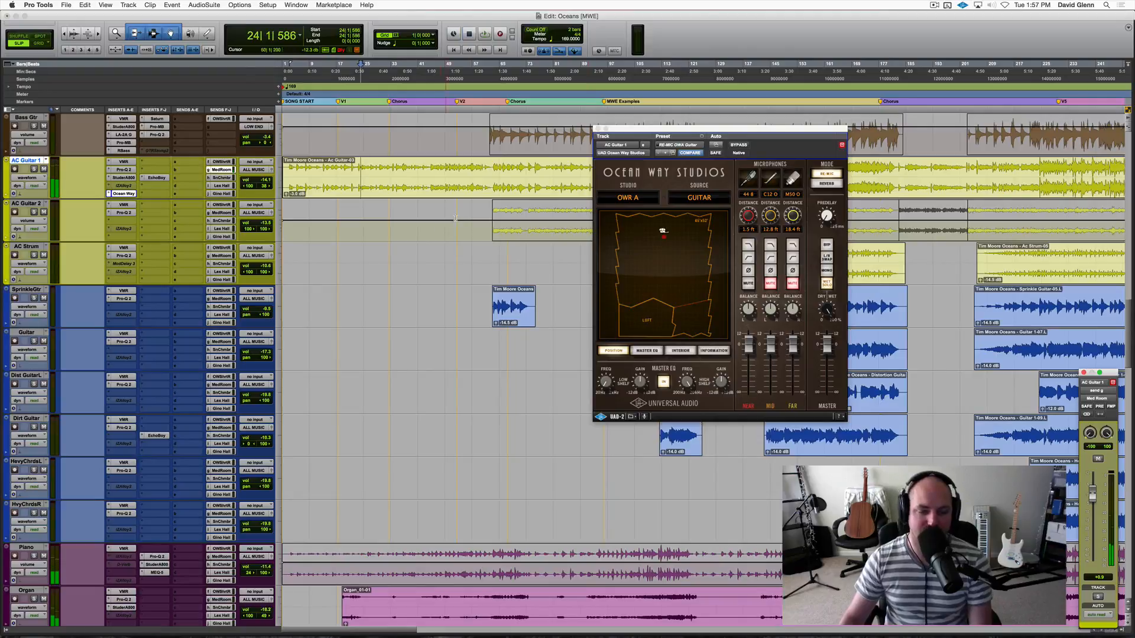
Close the Ocean Way Studios window and audition AC Guitar 2 in solo from bar 62.
left_click(470, 218)
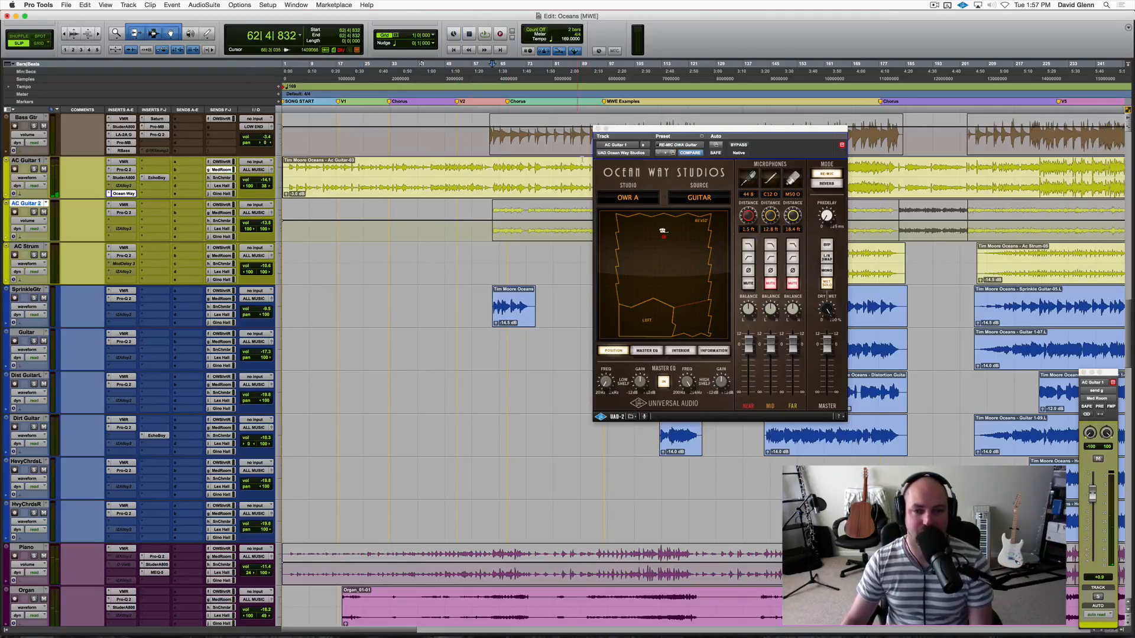
left_click(597, 129)
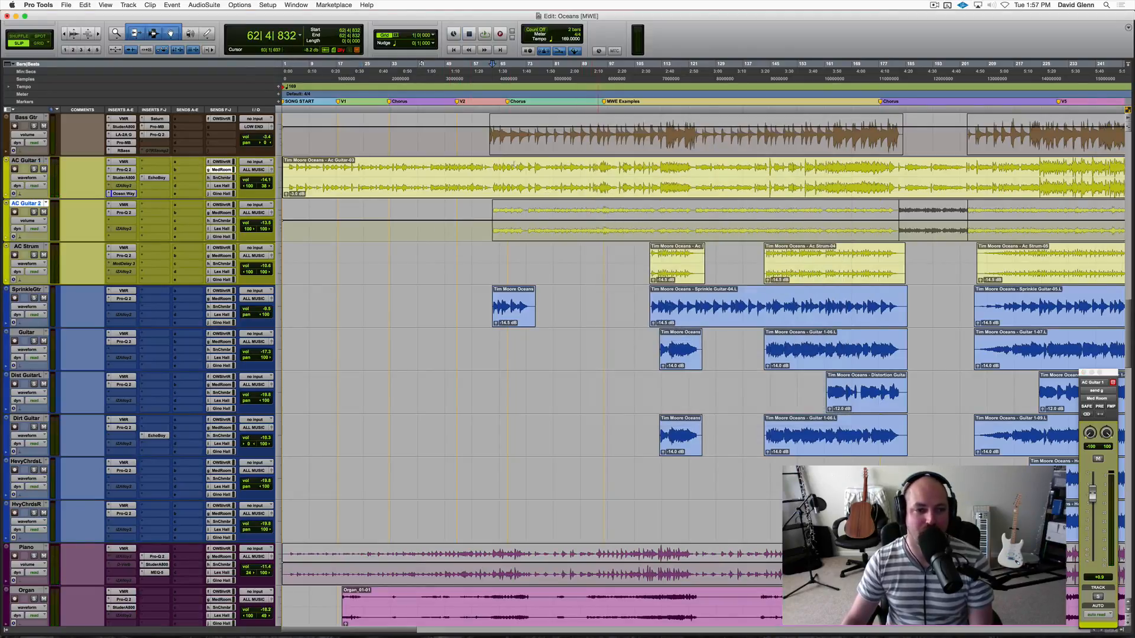
key("shift+s")
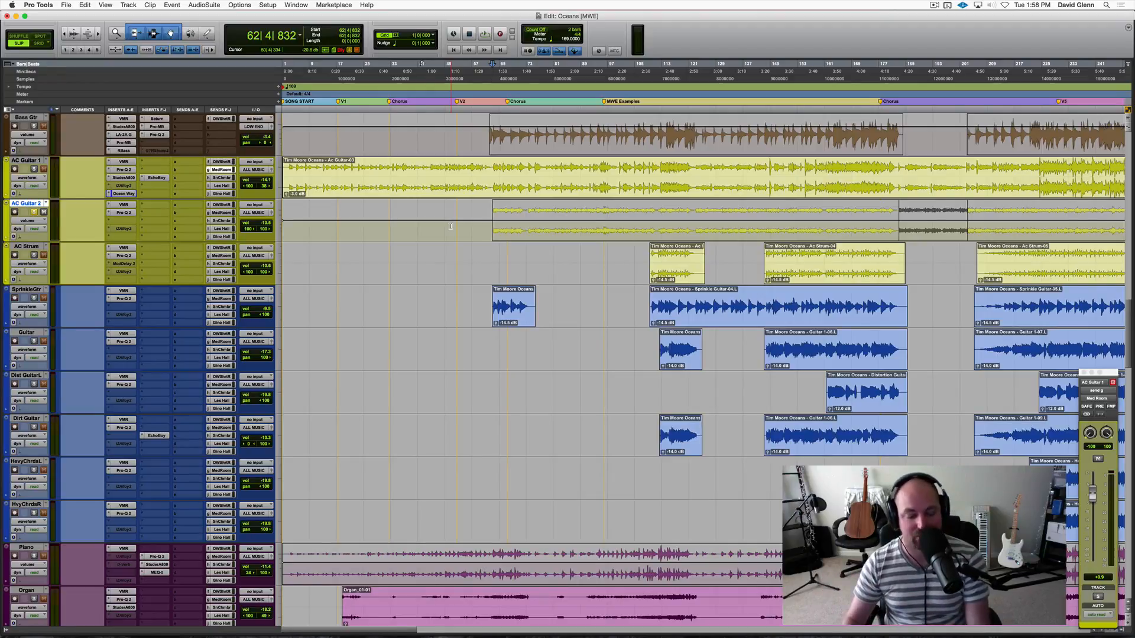
key("space")
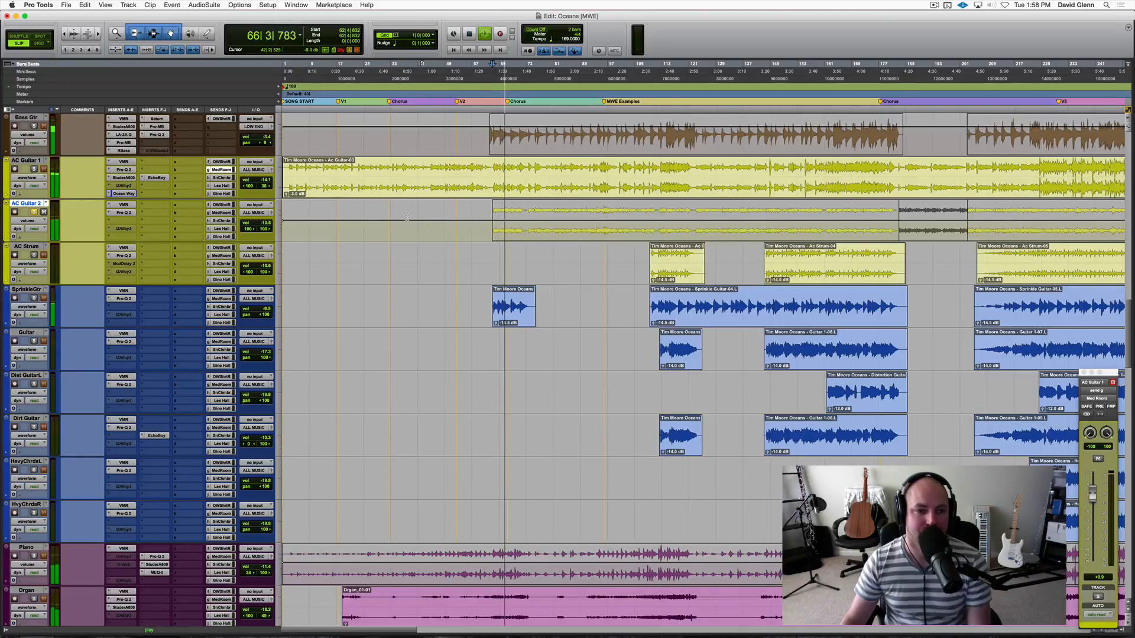
key("space")
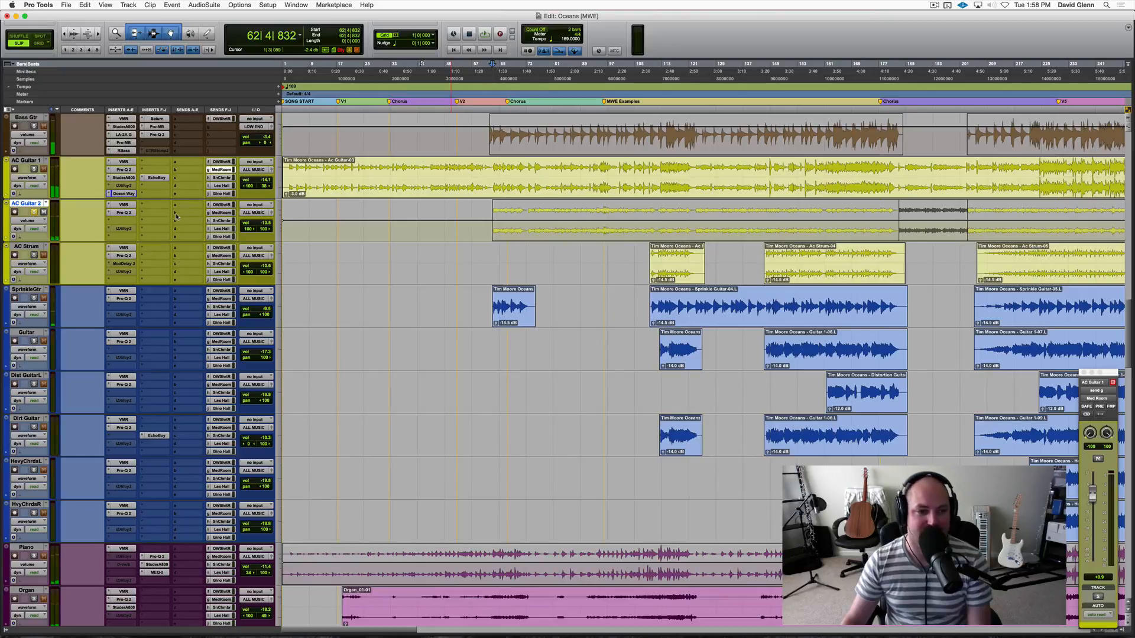
Raise AC Guitar 2's OW Short Rm send to about -4.1 dB during playback.
left_click(221, 205)
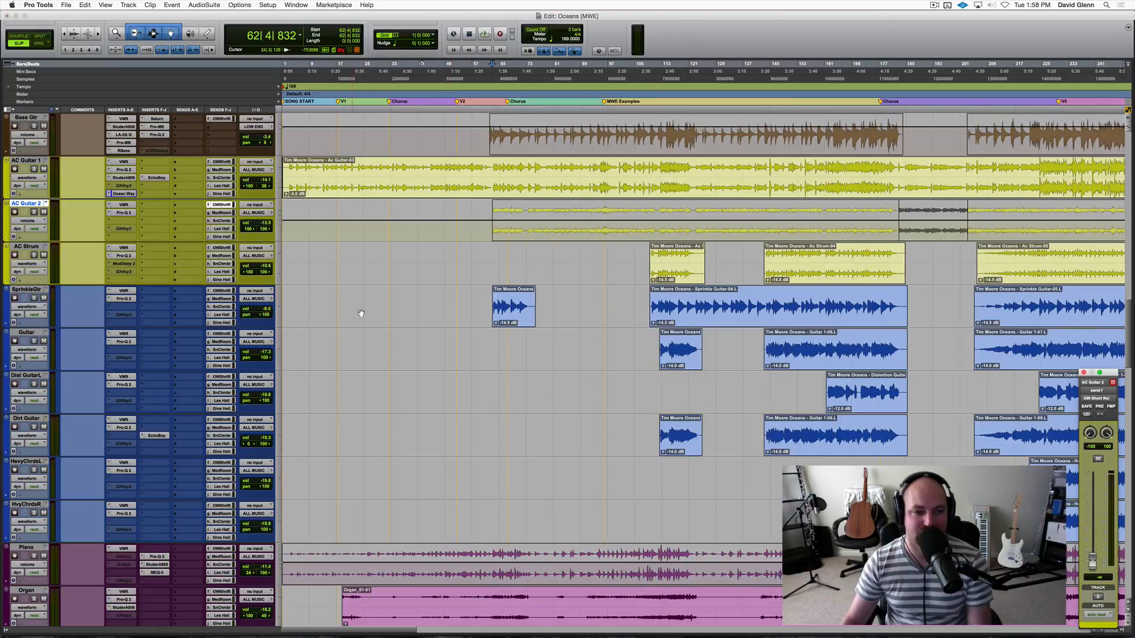
left_click(1098, 596)
key("space")
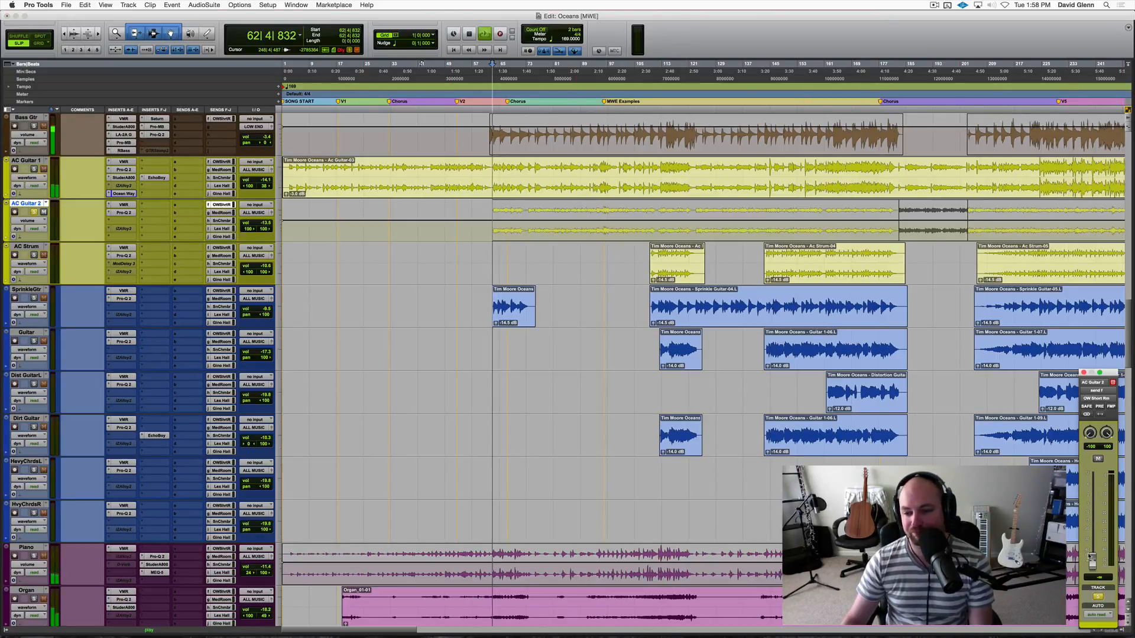
left_click_drag(1091, 558, 1091, 500)
key("shift+s")
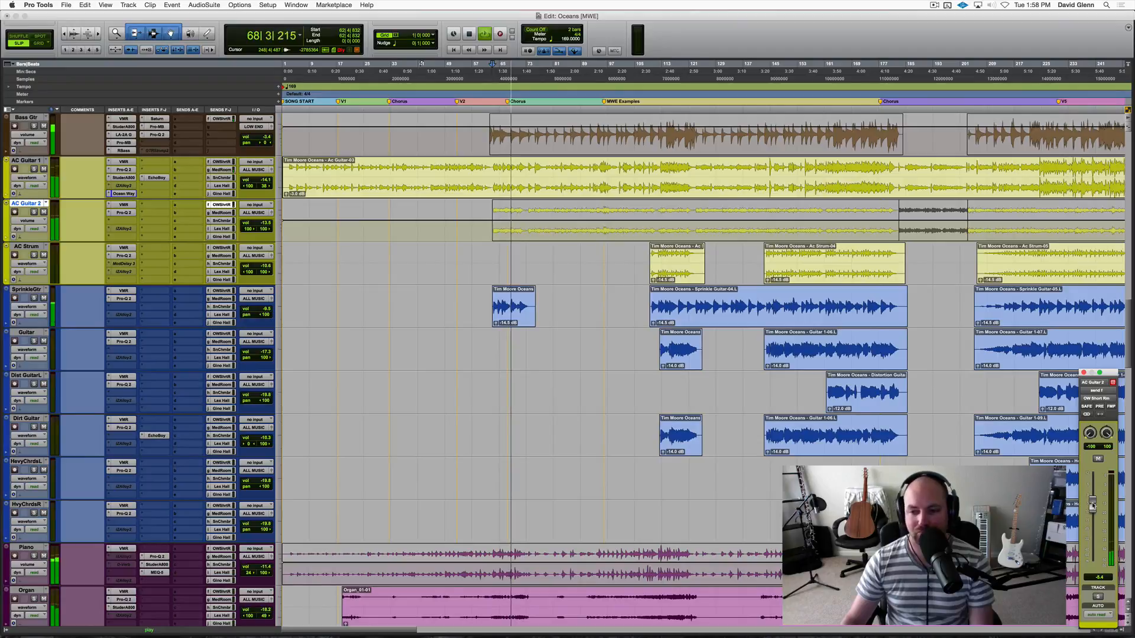
left_click_drag(1092, 505, 1092, 503)
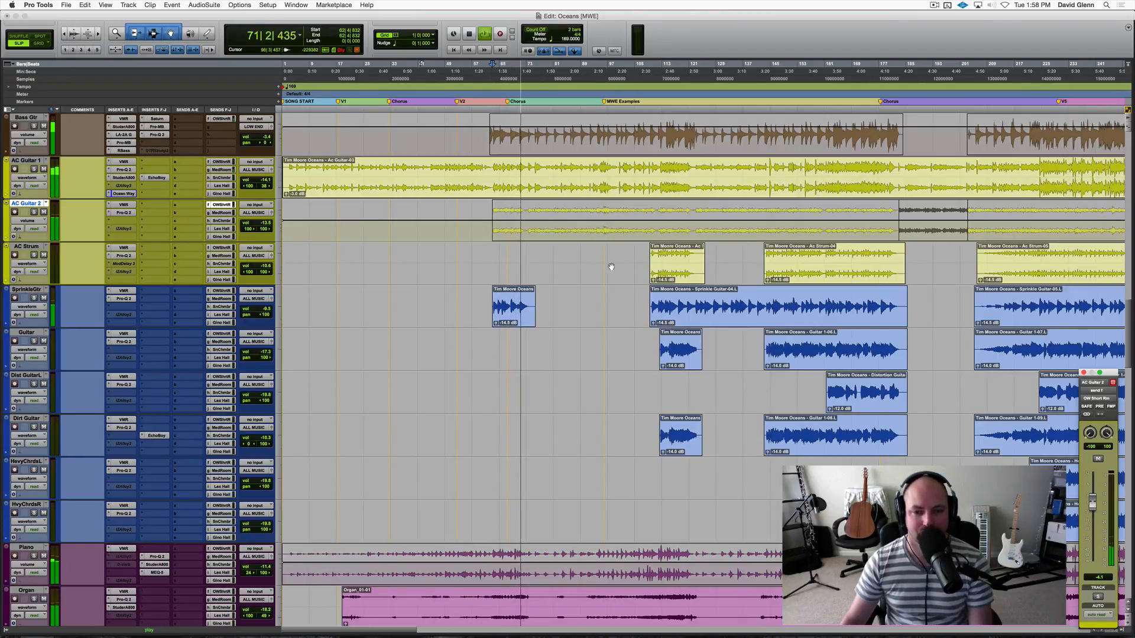
Move to the first clip on the SprinkleGtr track and audition the track in solo from there.
key("Tab")
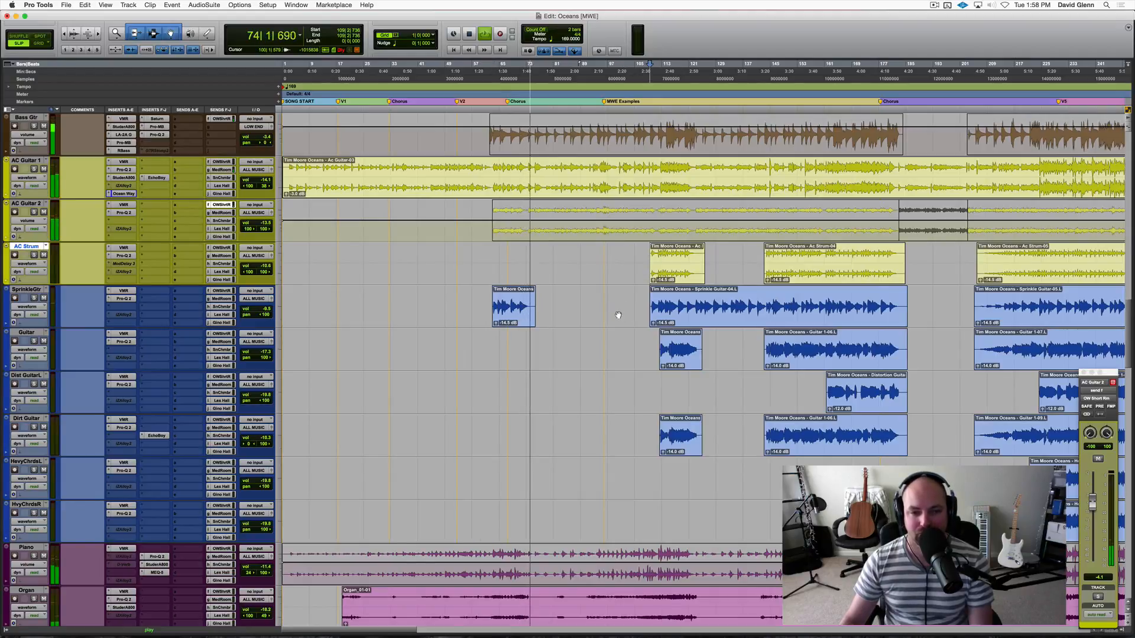
key("space")
left_click(477, 302)
key("Tab")
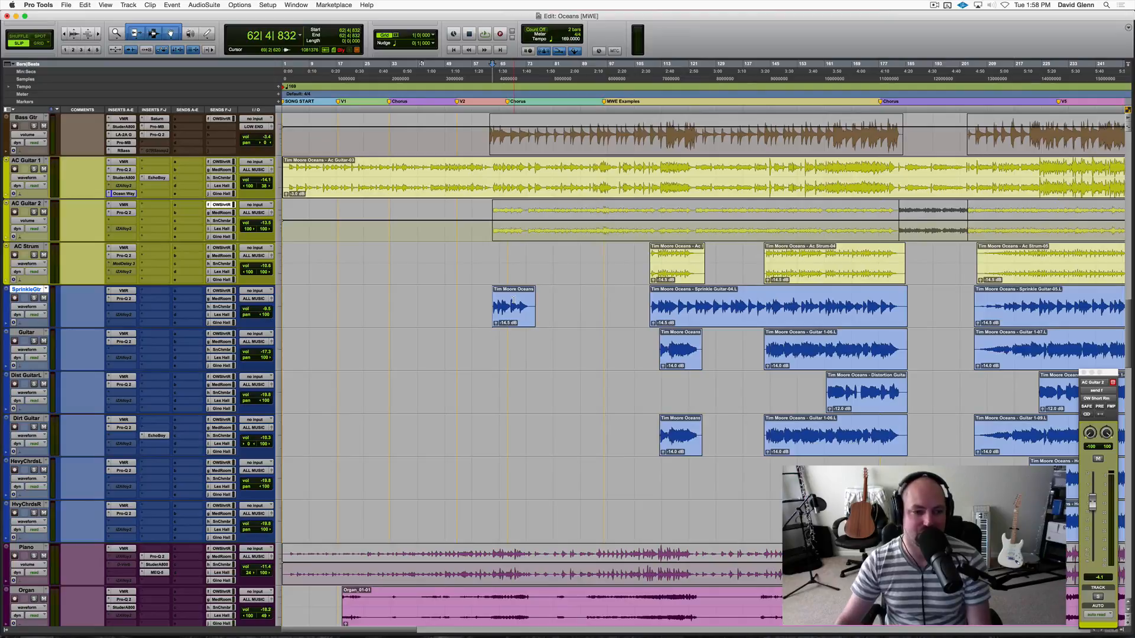
key("shift+s")
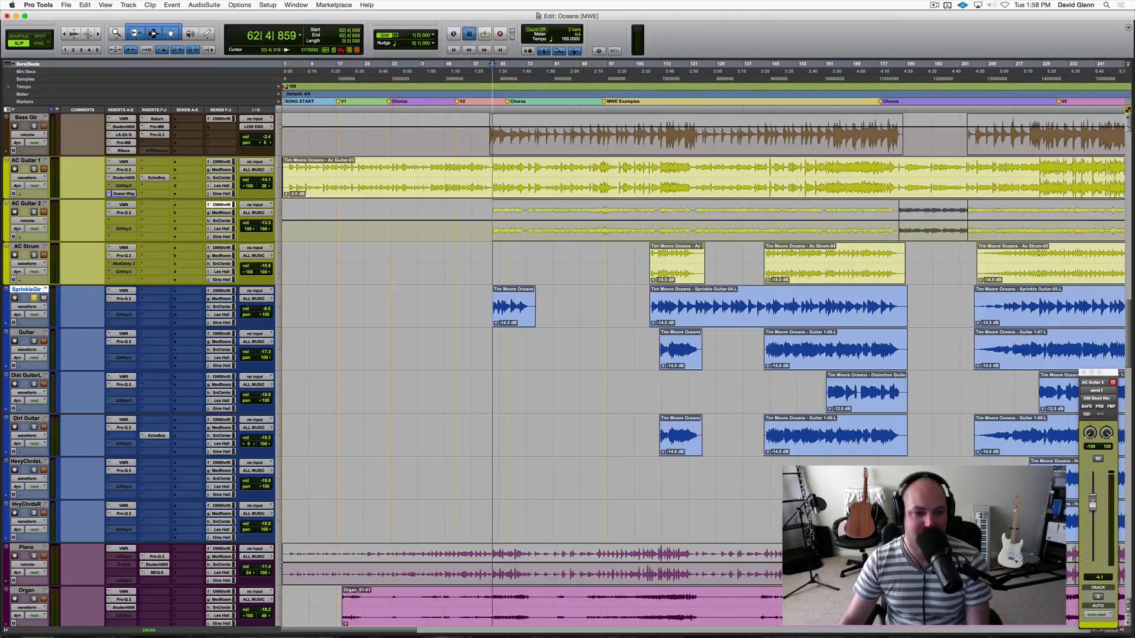
key("space")
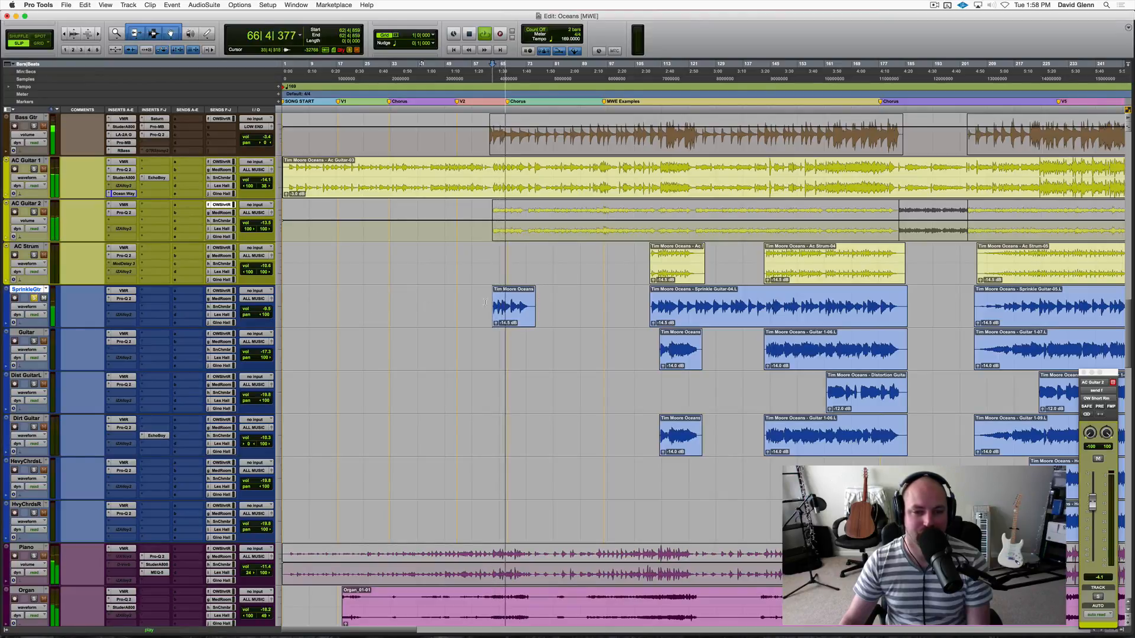
key("space")
Audition SprinkleGtr's second clip from bar 133.
left_click(732, 304)
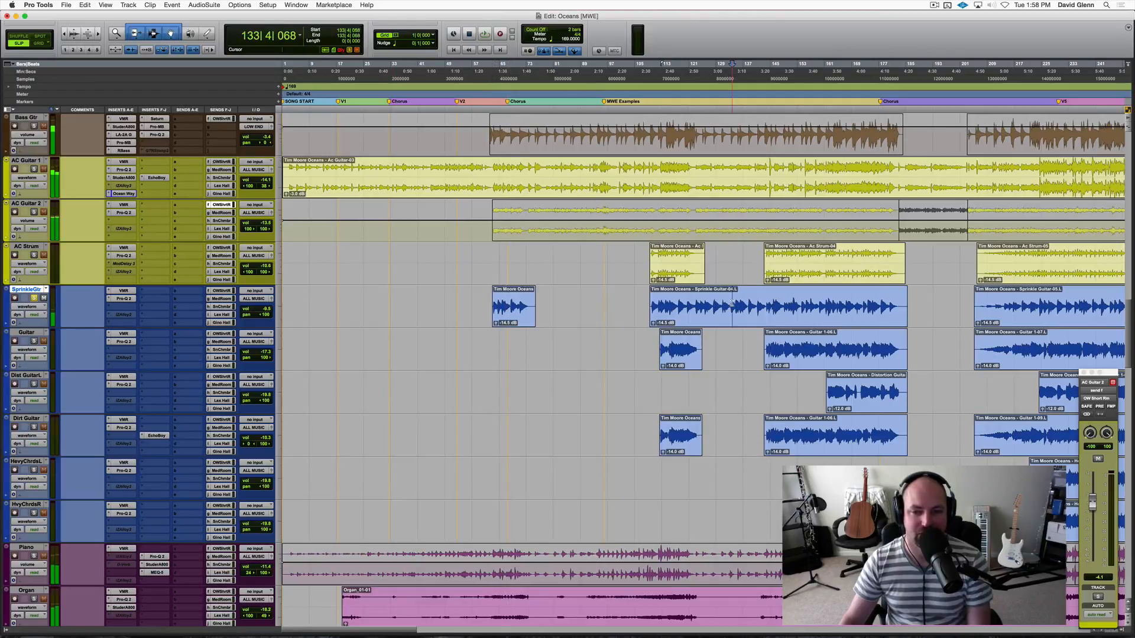
key("space")
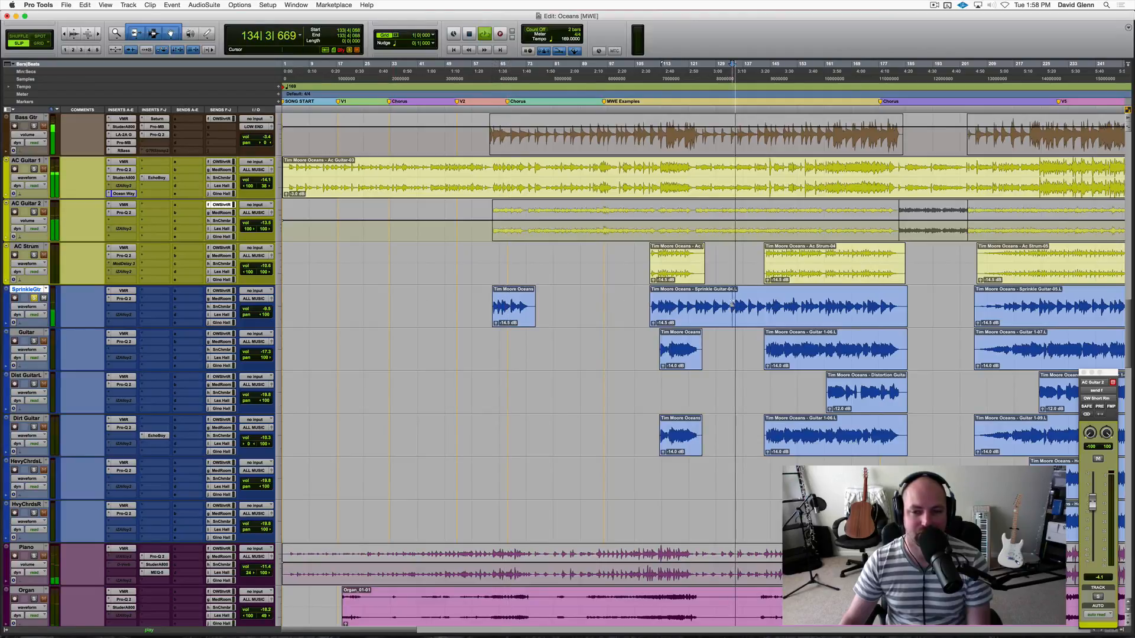
key("space")
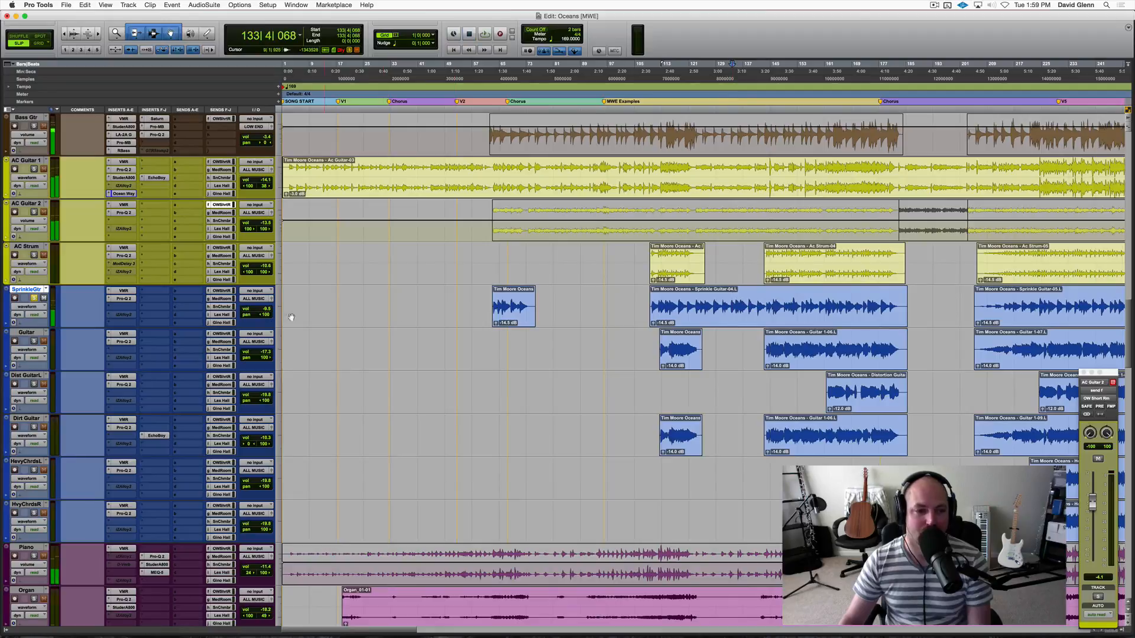
Raise SprinkleGtr's Gino Hall send to about +11.5 dB during playback.
left_click(220, 322)
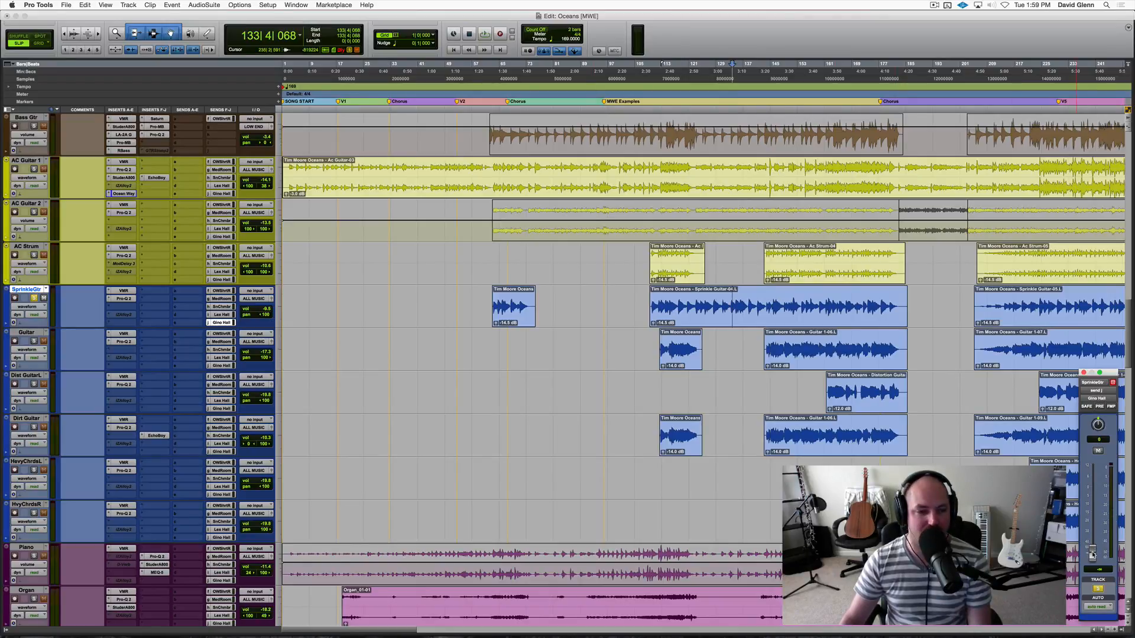
key("space")
left_click_drag(1092, 555, 1092, 473)
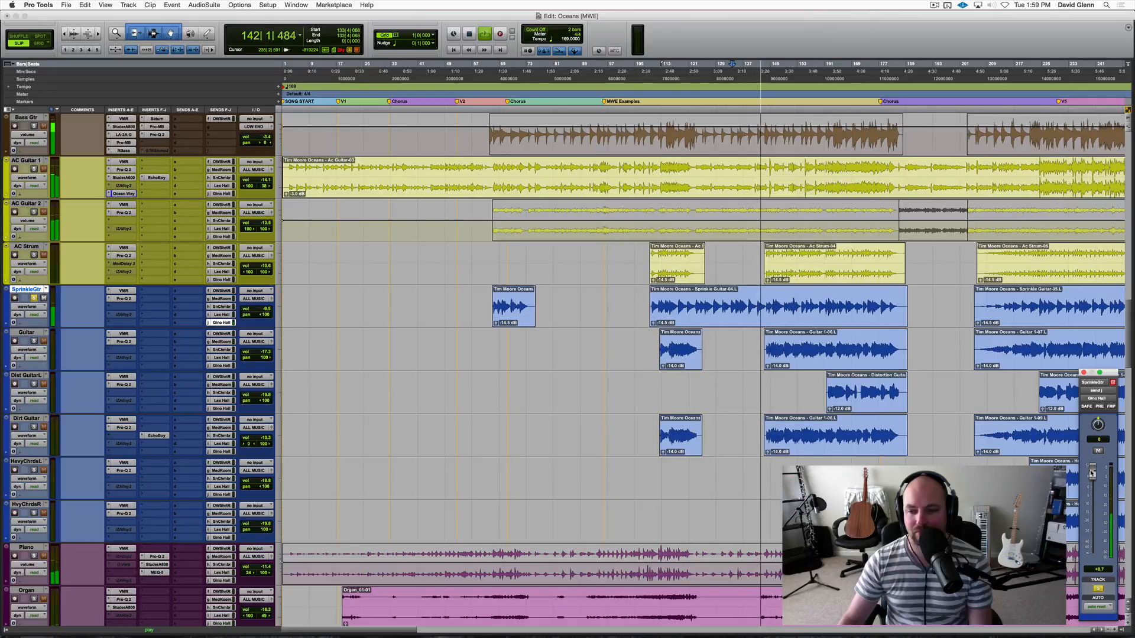
left_click_drag(1091, 473, 1092, 471)
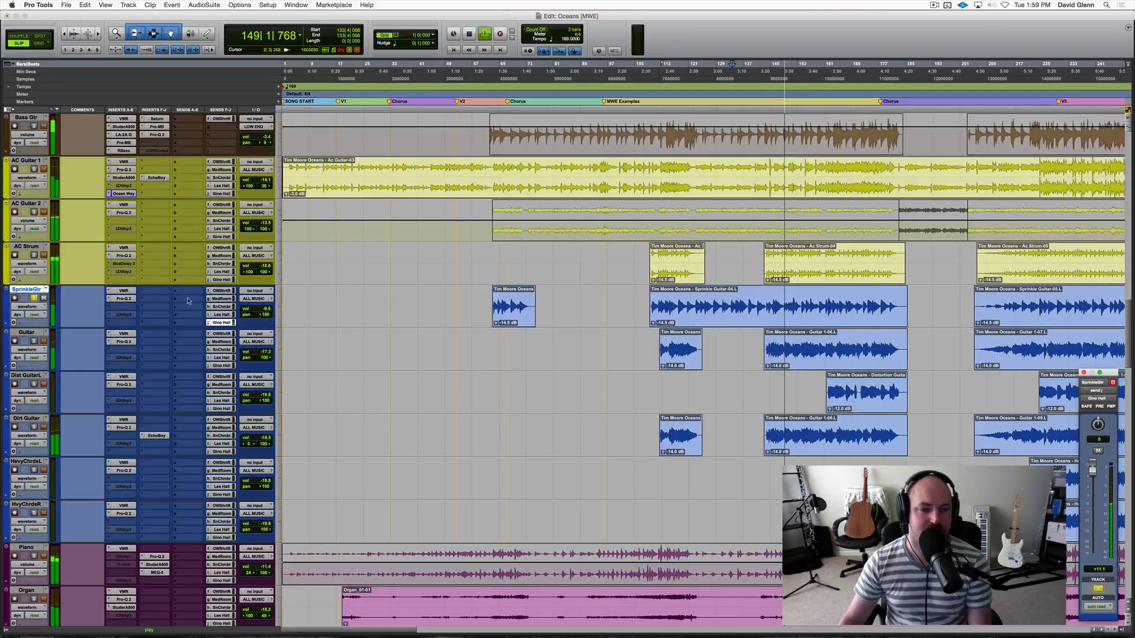
Add the FG-401 compressor to the second slot of the Virtual Mix Rack on SprinkleGtr.
key("space")
left_click(125, 291)
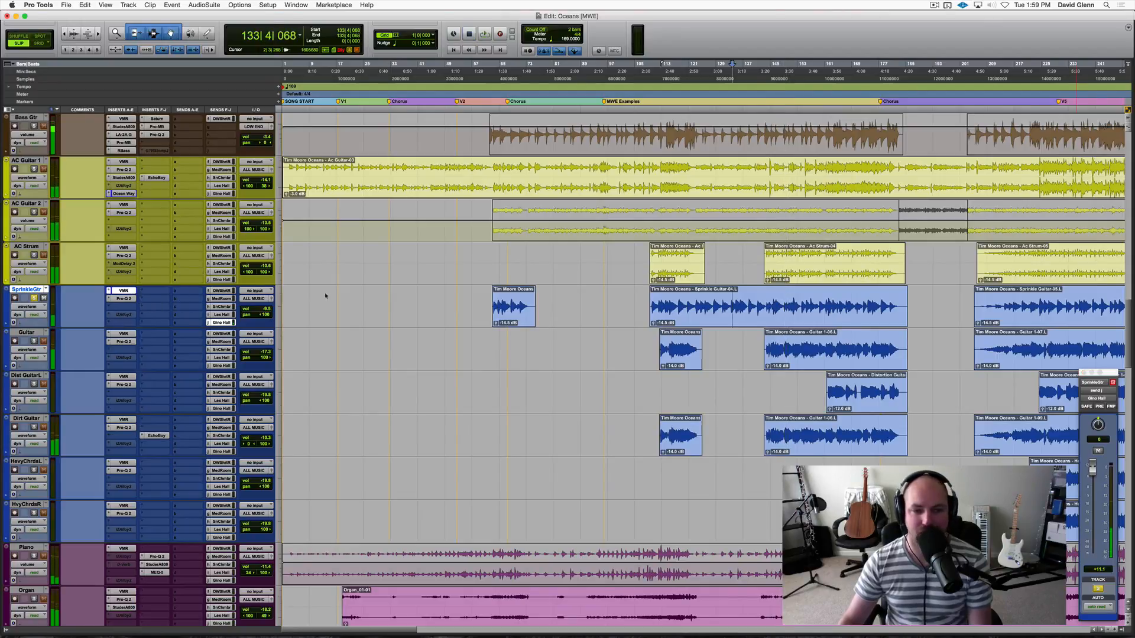
scroll(666, 318, "down", 2)
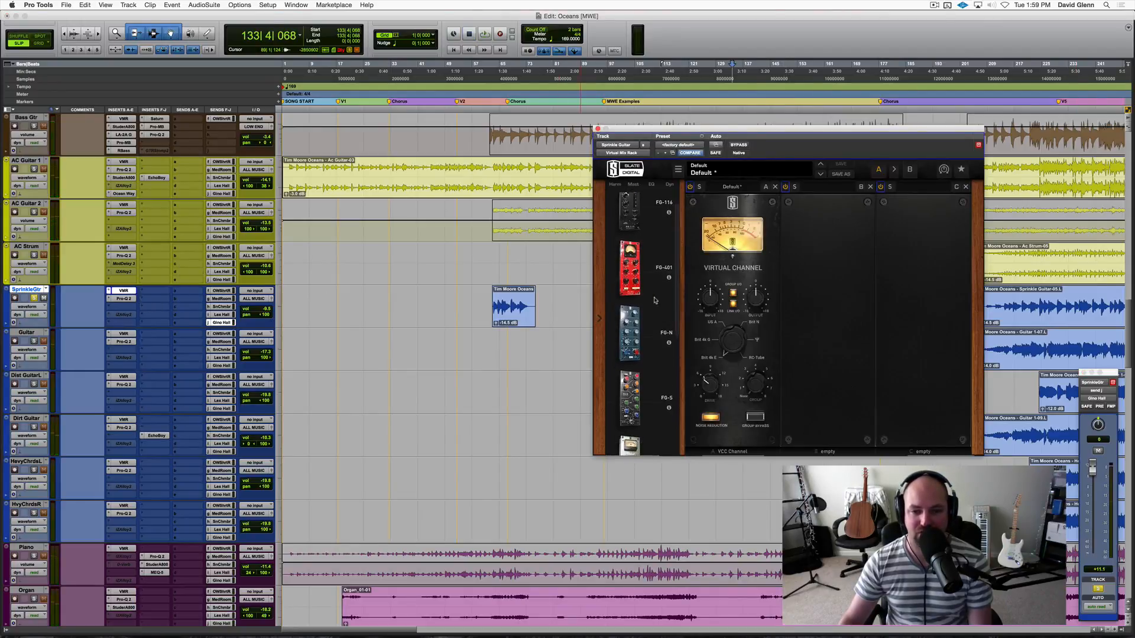
left_click_drag(641, 260, 827, 295)
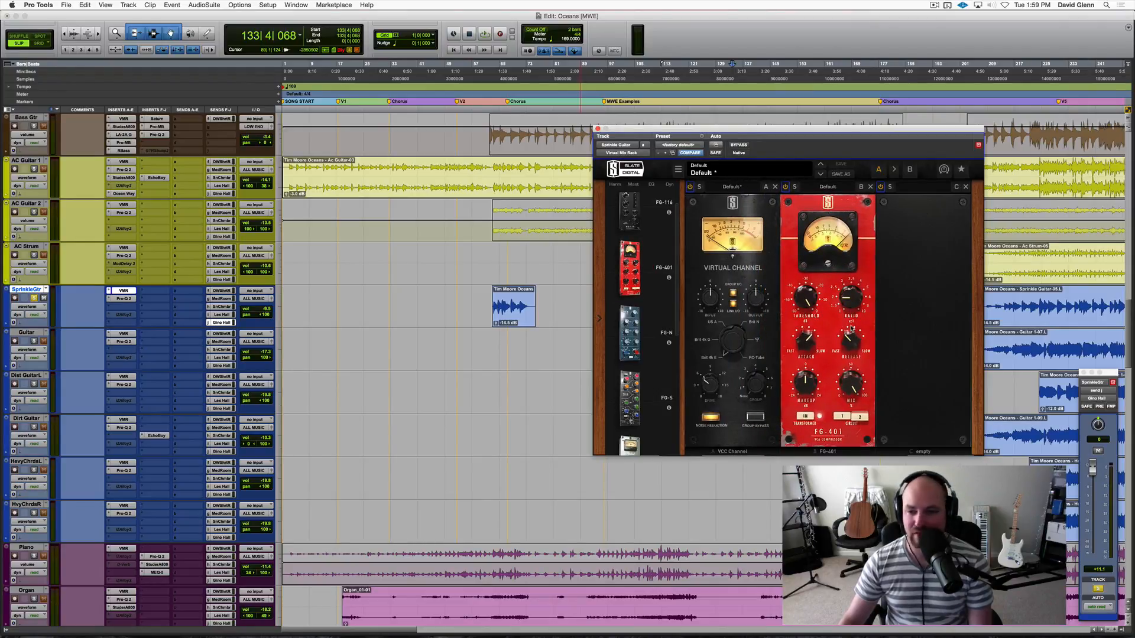
Adjust the FG-401's ratio, threshold and release while playing SprinkleGtr from just before its first clip at bar 62.
left_click(475, 307)
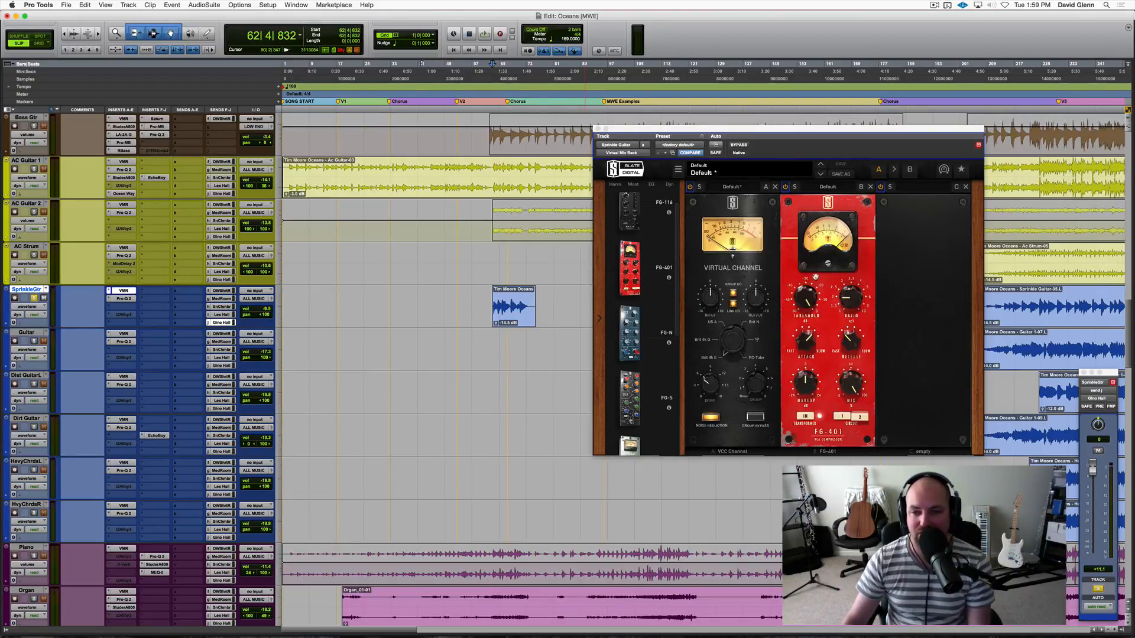
left_click_drag(846, 298, 853, 273)
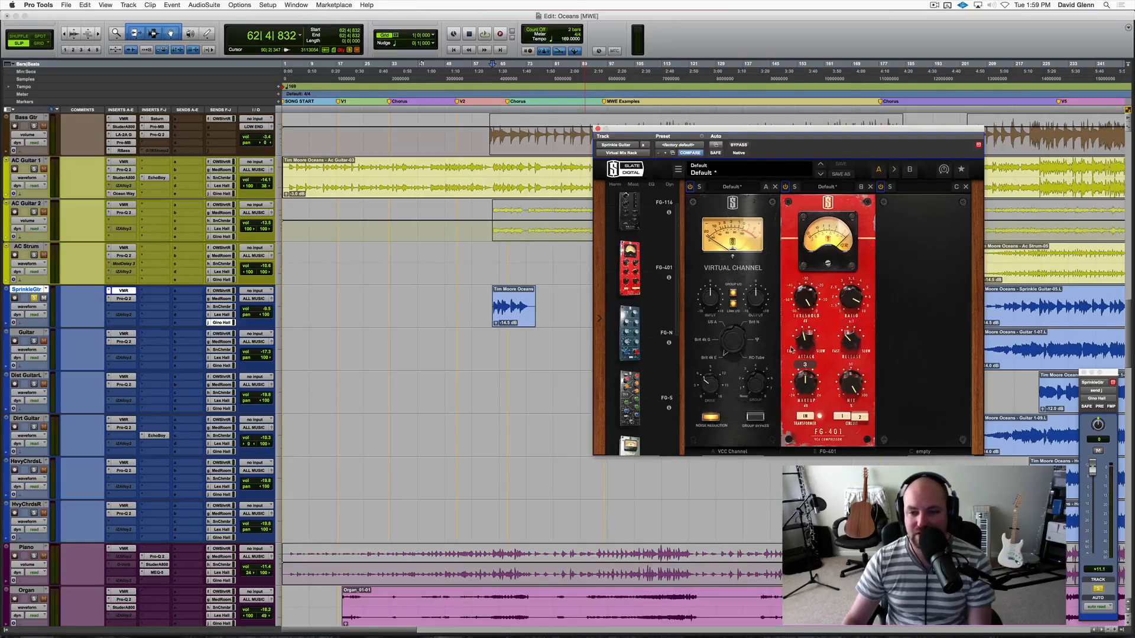
key("space")
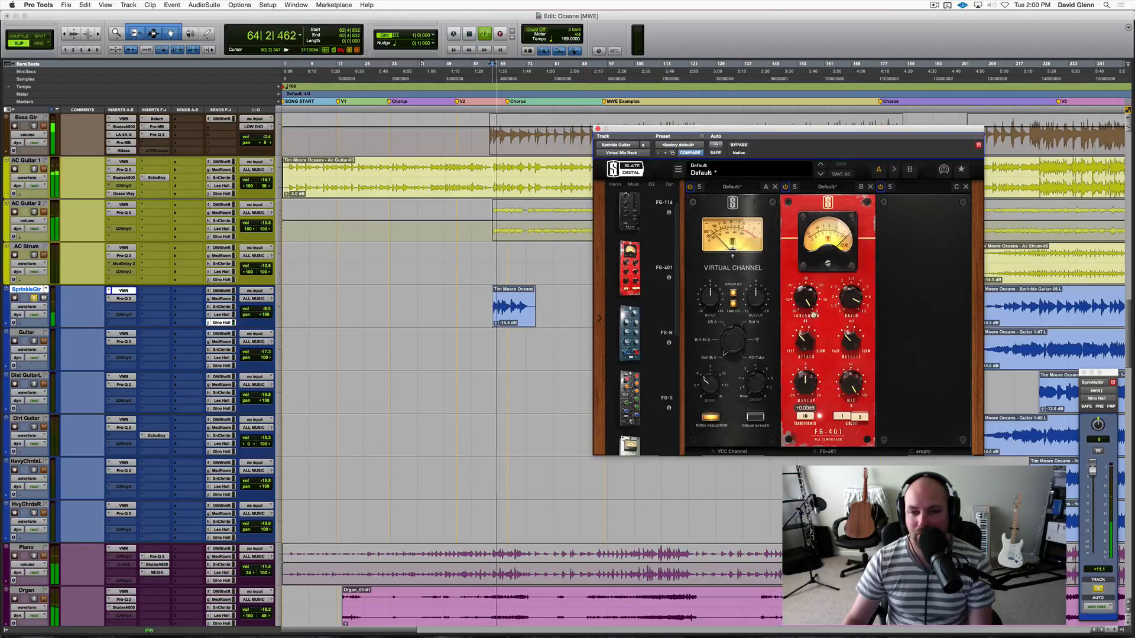
left_click_drag(805, 300, 788, 329)
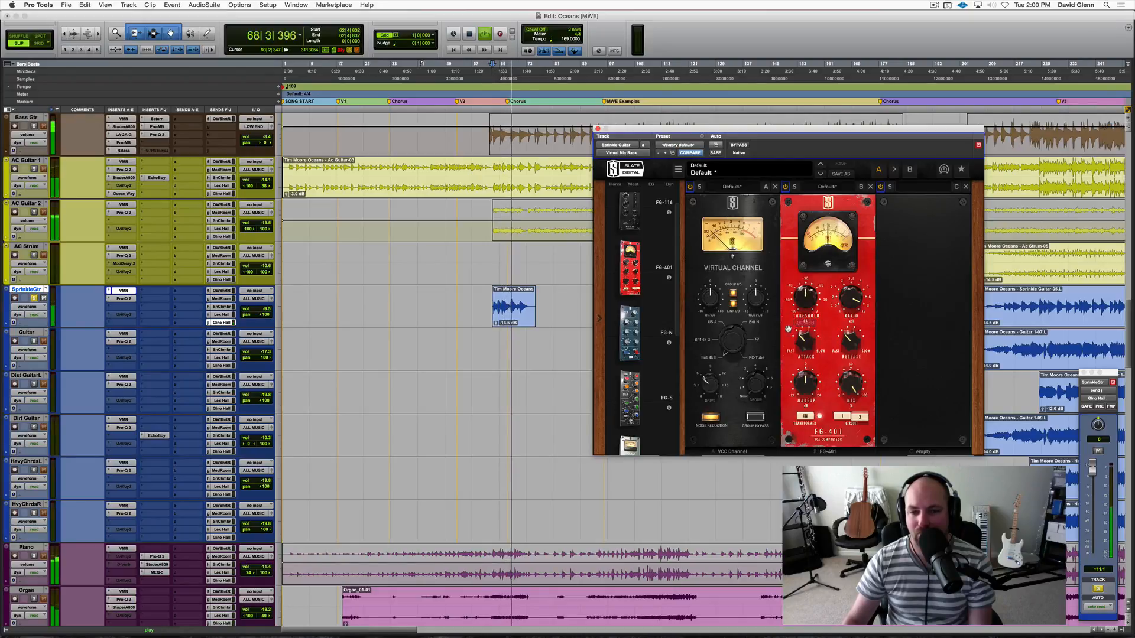
left_click_drag(801, 302, 801, 297)
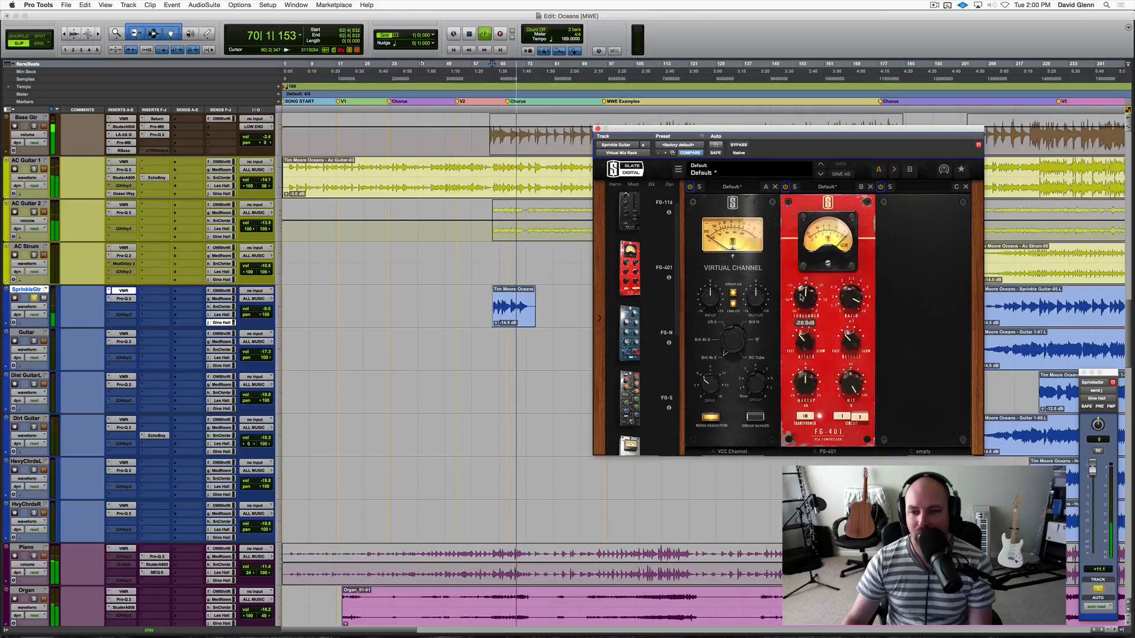
left_click_drag(849, 338, 849, 328)
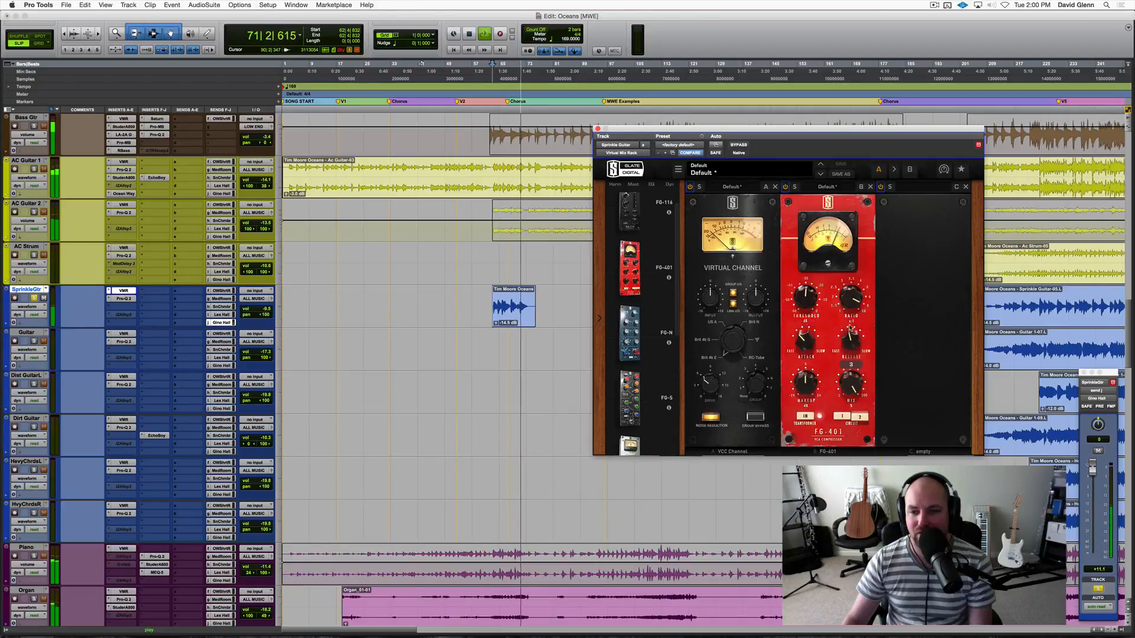
Replay SprinkleGtr's first clip from bar 62 and raise the FG-401's makeup gain to restore level.
key("space")
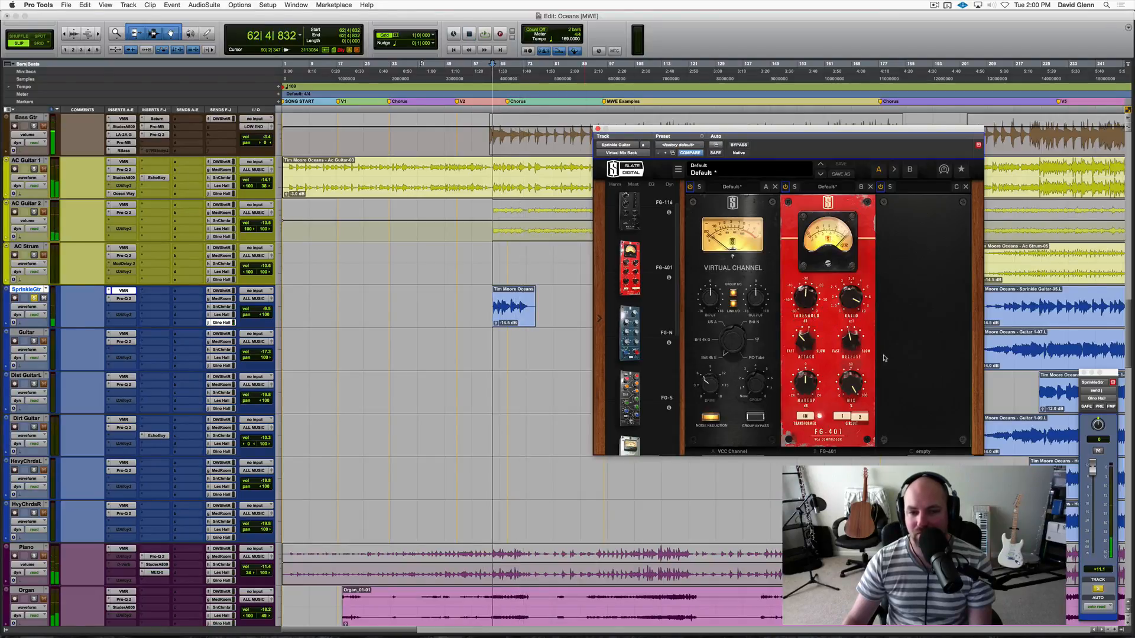
key("space")
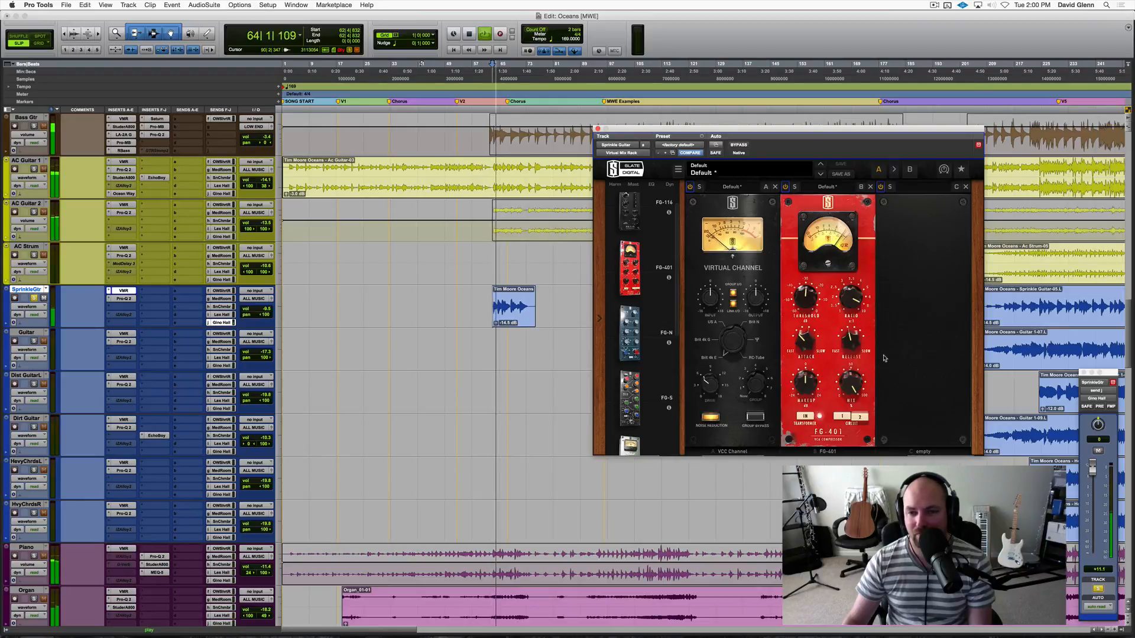
left_click_drag(802, 373, 800, 363)
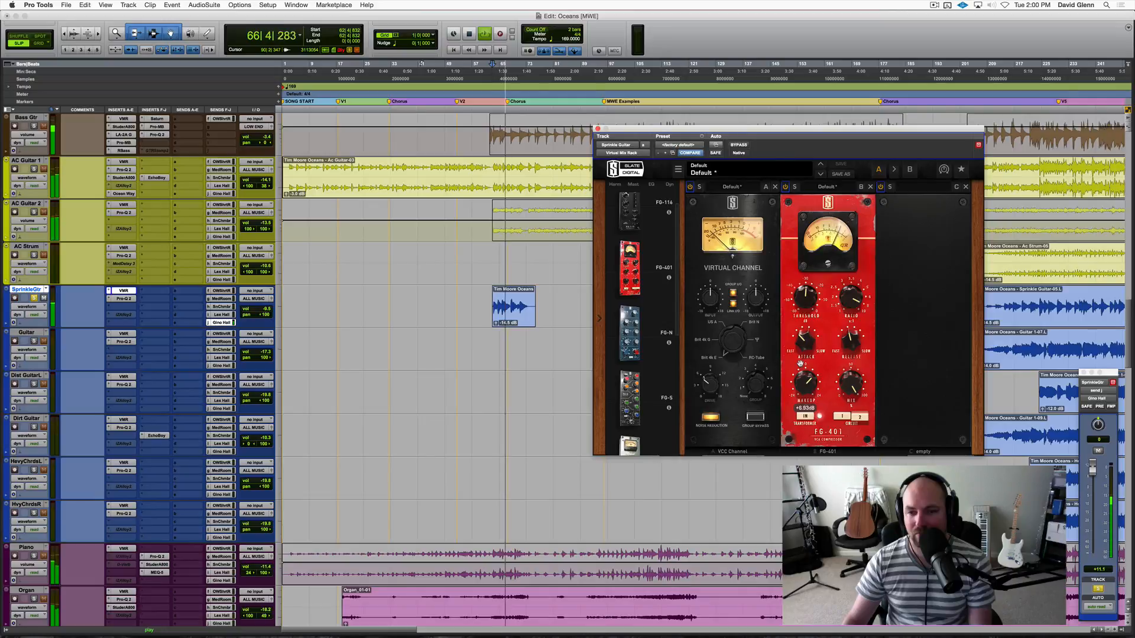
mouse_move(807, 310)
left_mouse_down()
mouse_move(804, 301)
mouse_move(823, 317)
left_mouse_up()
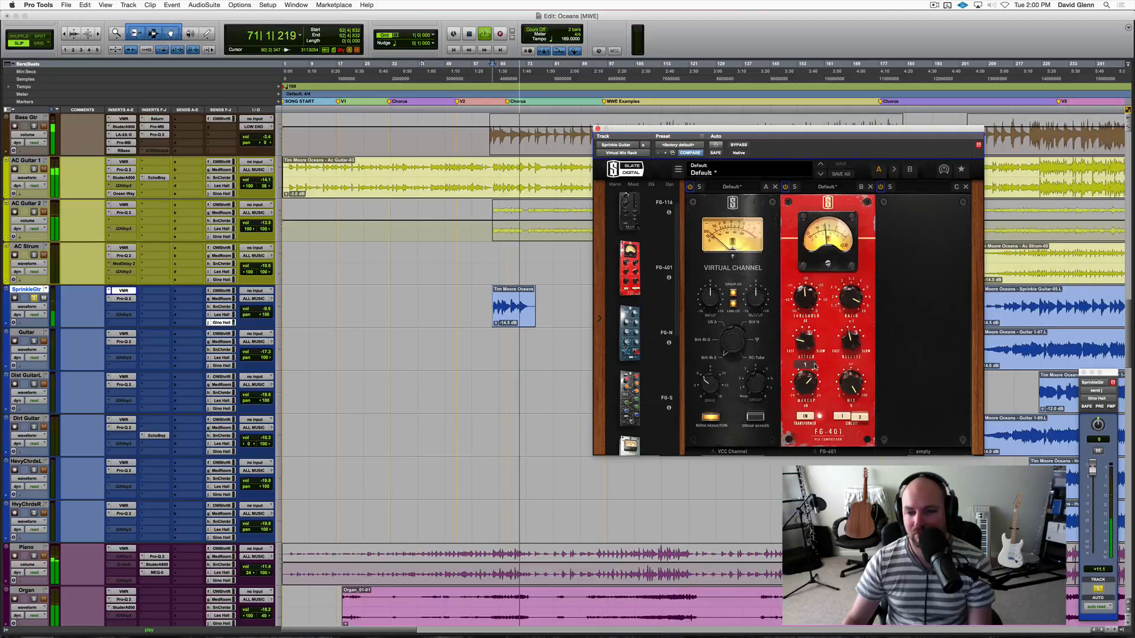
Play SprinkleGtr unsoloed with the full mix and lower its track volume to about -13.2 dB.
key("space")
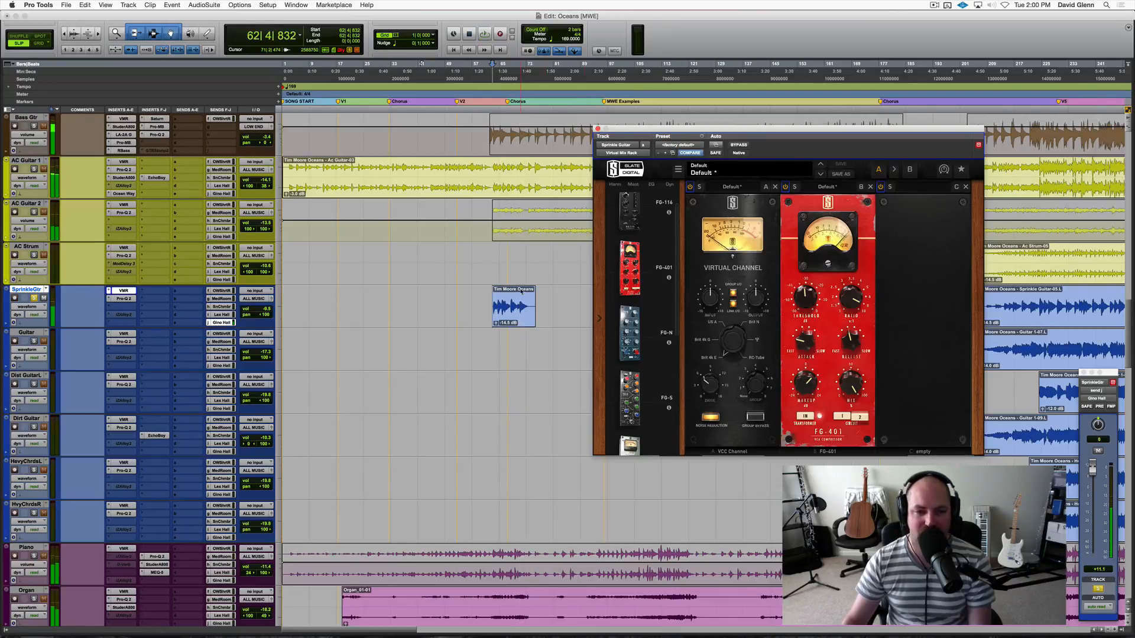
left_click(488, 304)
key("space")
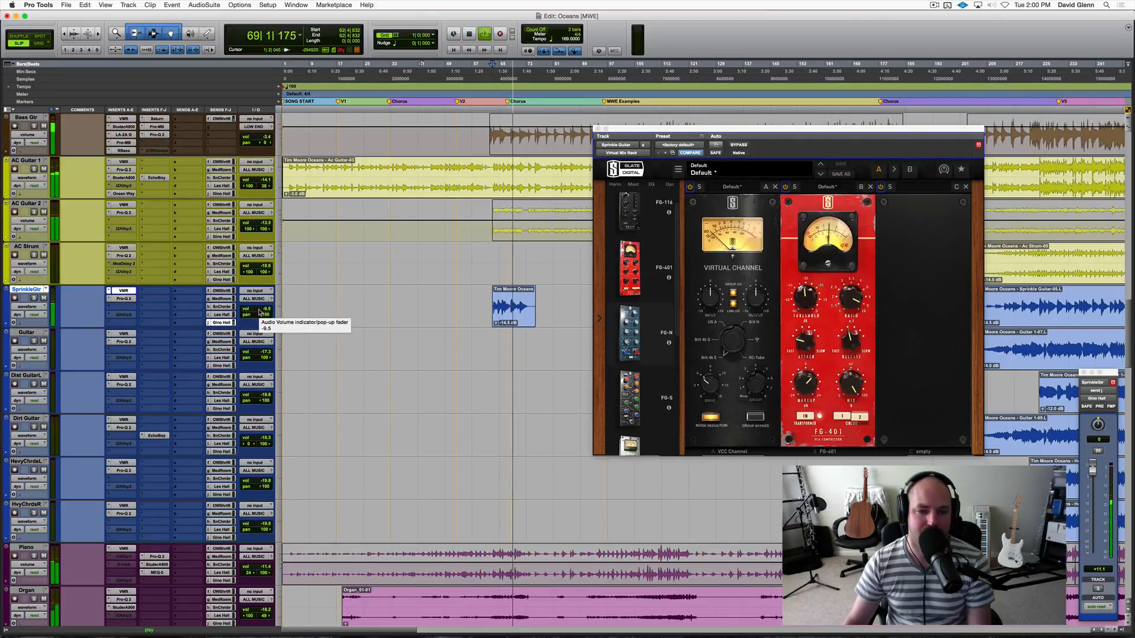
left_click(259, 312)
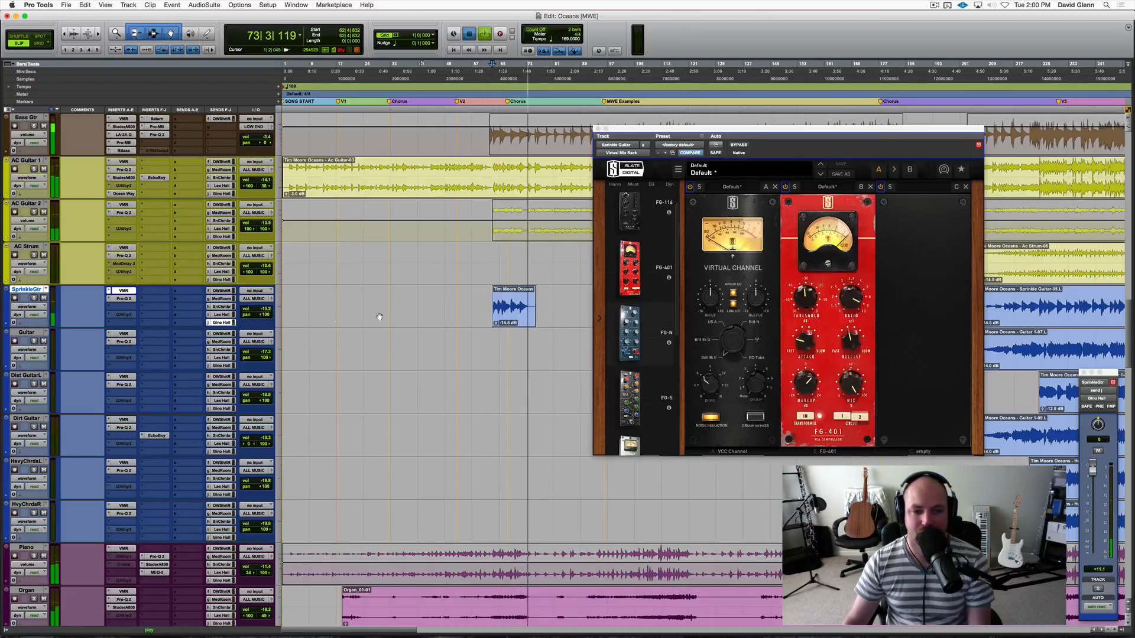
Save the session and switch SprinkleGtr's Gino Hall send to pre-fader with its level fully down.
key("space")
left_click(489, 302)
key("Tab")
key("super+s")
key("space")
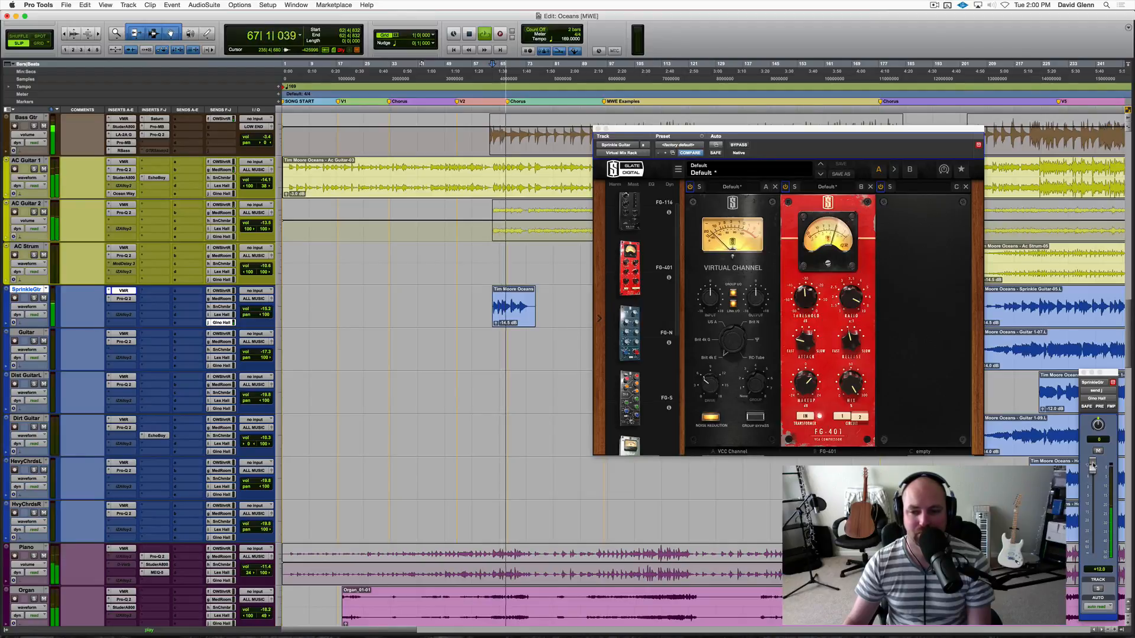
key("space")
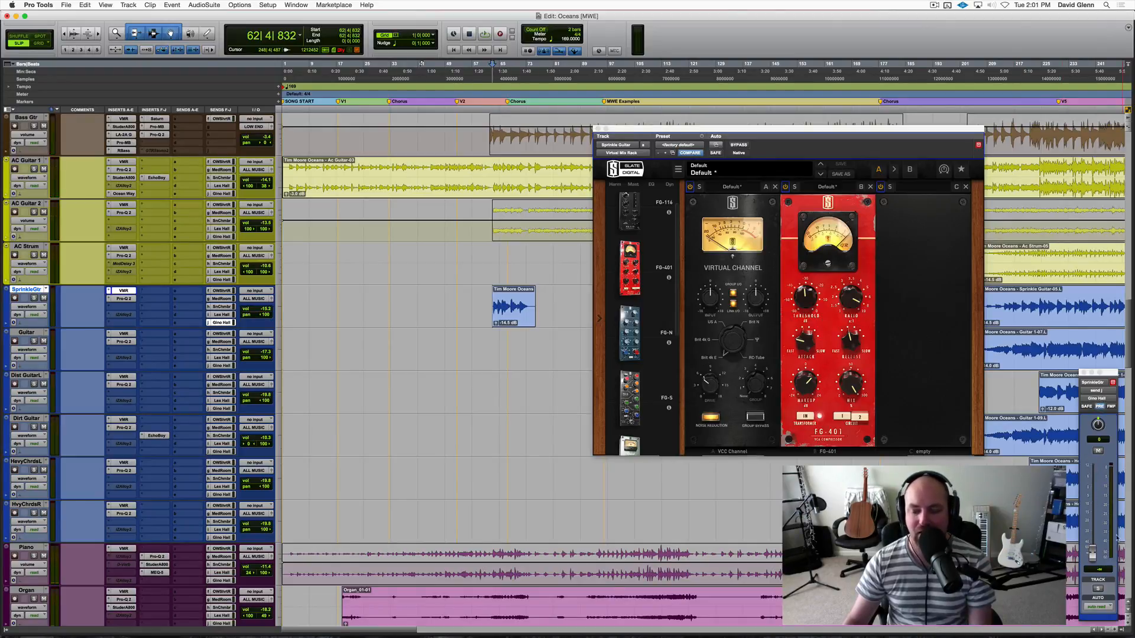
Solo SprinkleGtr and raise its pre-fader Gino Hall send to about +6.7 dB during playback.
key("shift+s")
key("space")
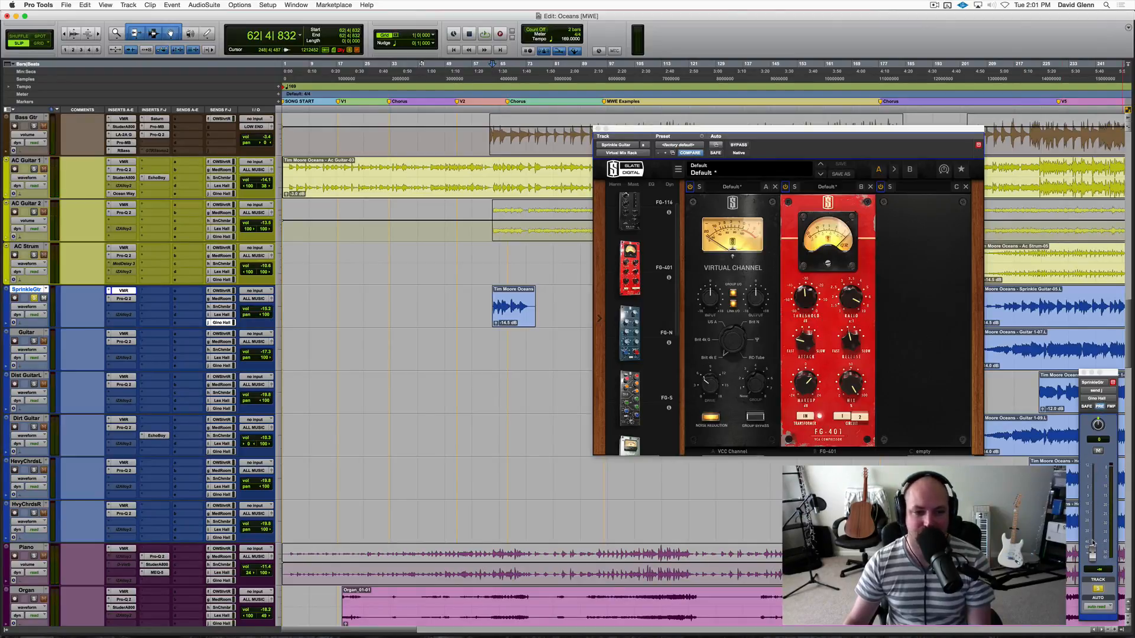
left_click_drag(1092, 549, 1092, 480)
Lengthen the bass and mid reverb times in Gino Hall's Lexicon 224, setting the bass time to about 4.6 seconds.
scroll(202, 484, "down", 15)
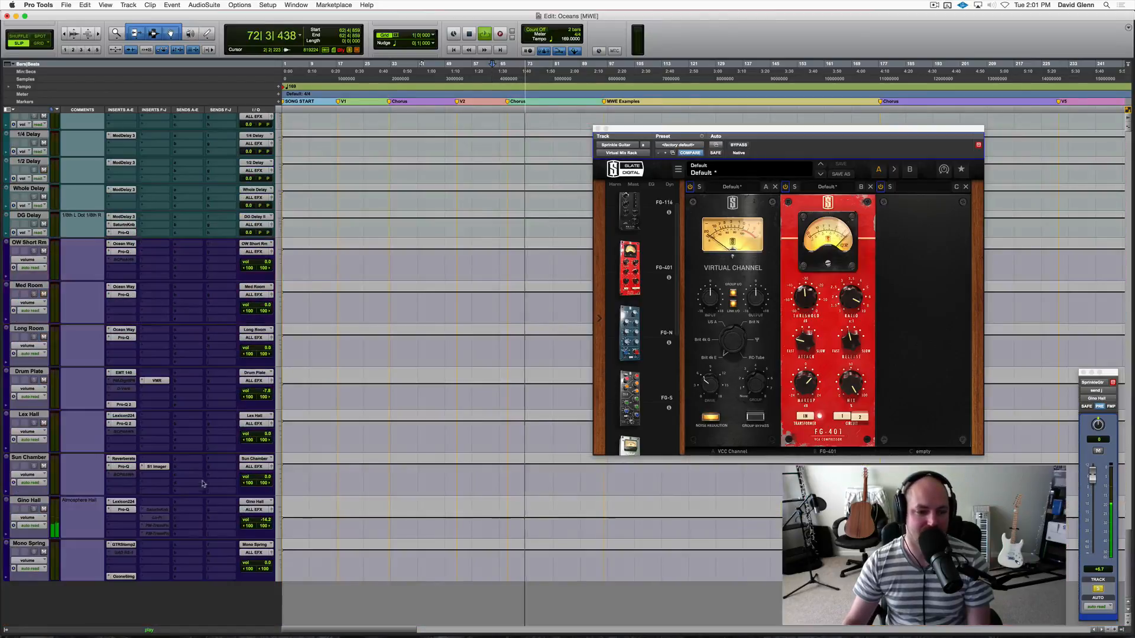
left_click(123, 501)
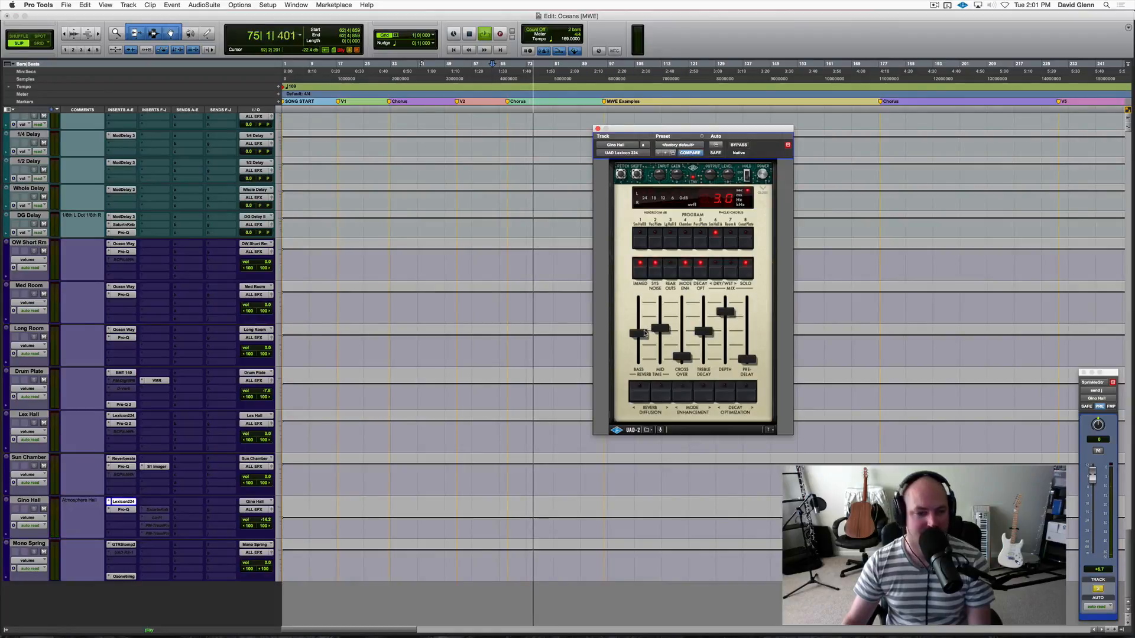
left_click_drag(639, 339, 703, 331)
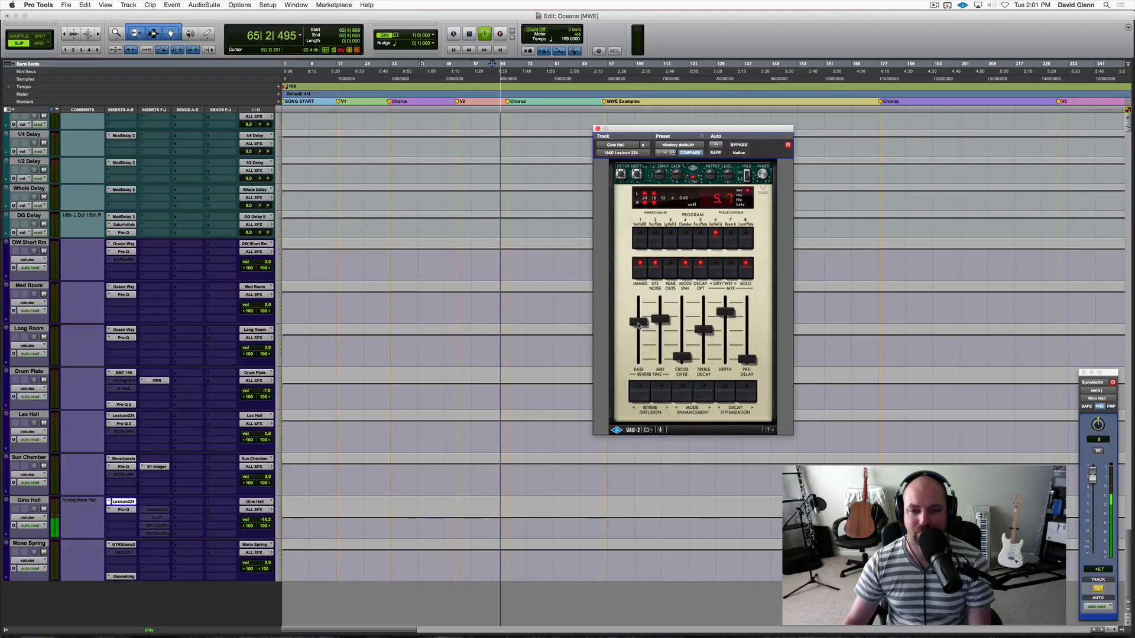
left_click_drag(637, 327, 637, 328)
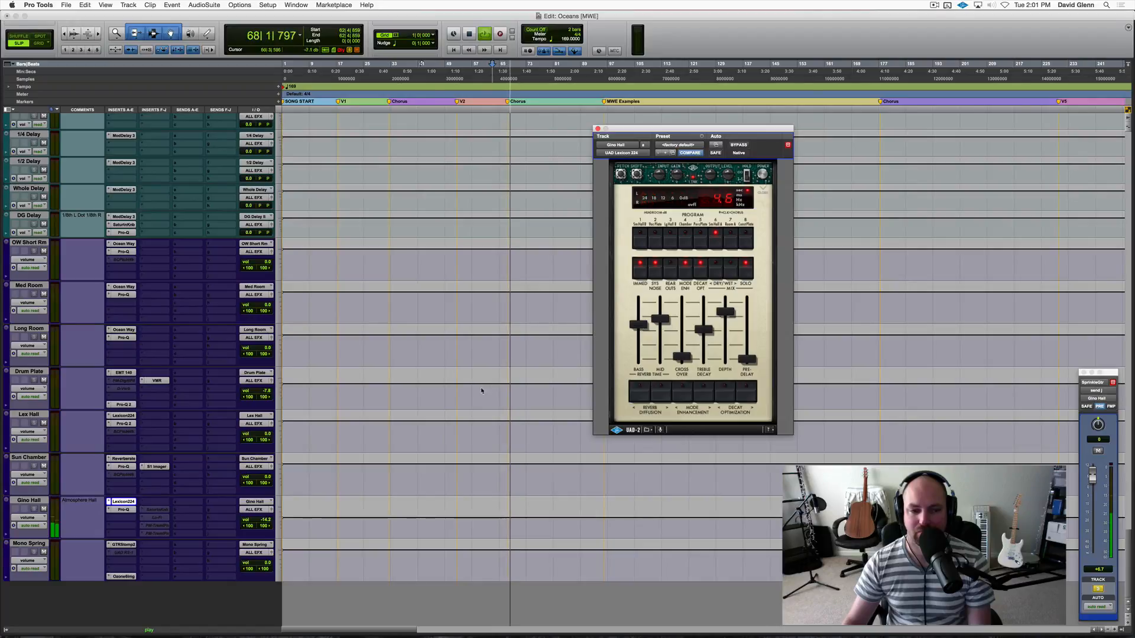
left_click(123, 509)
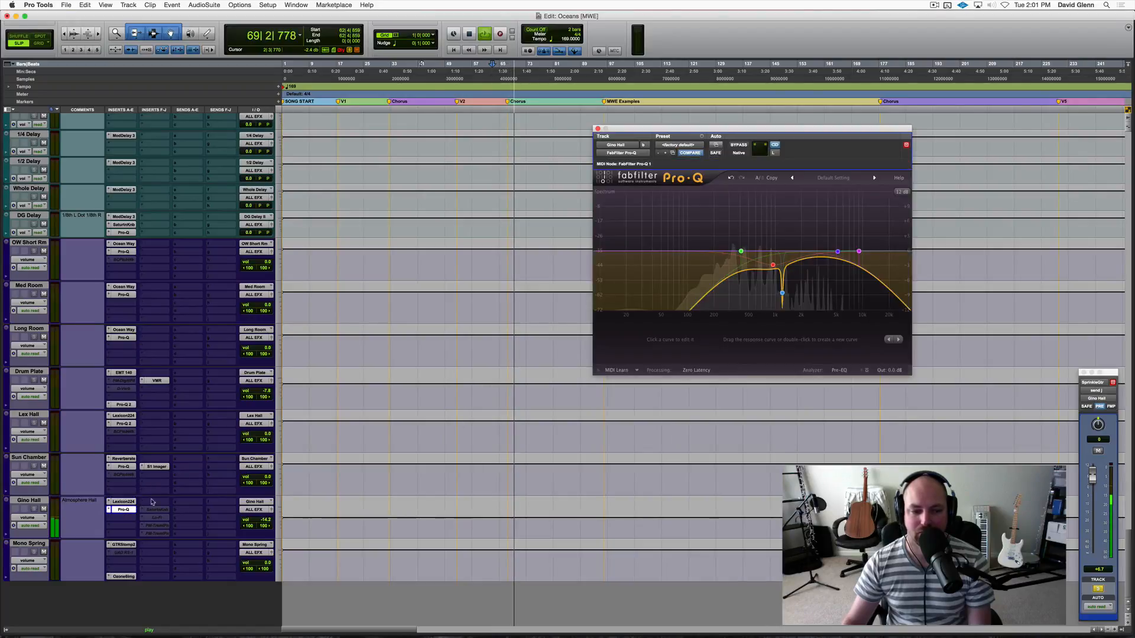
mouse_move(863, 255)
left_mouse_down()
mouse_move(874, 252)
mouse_move(865, 252)
left_mouse_up()
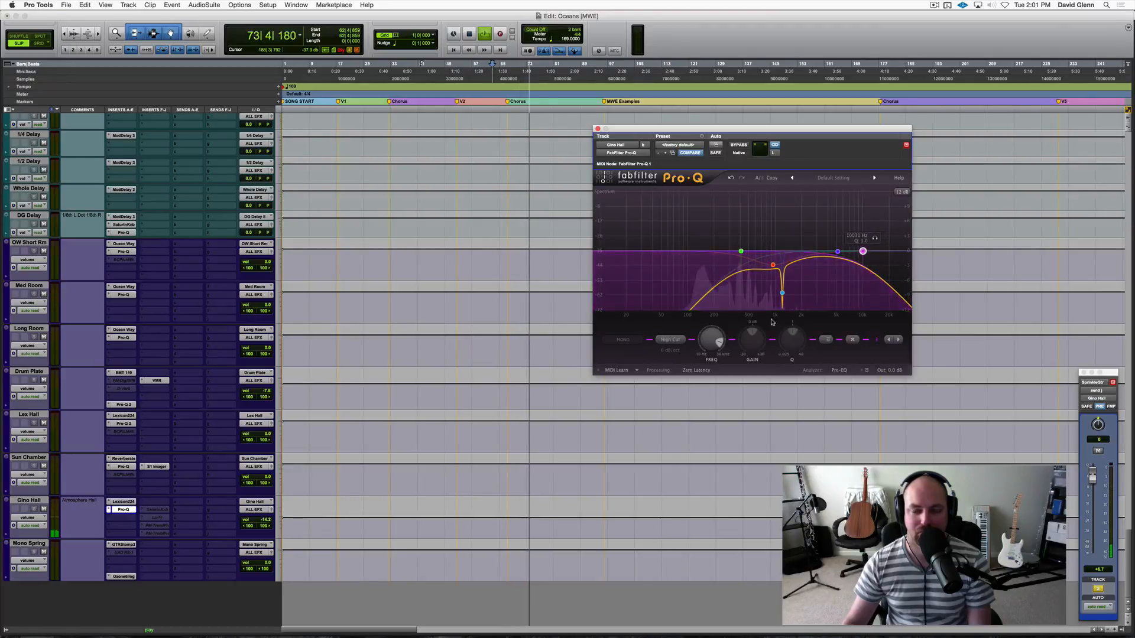
key("space")
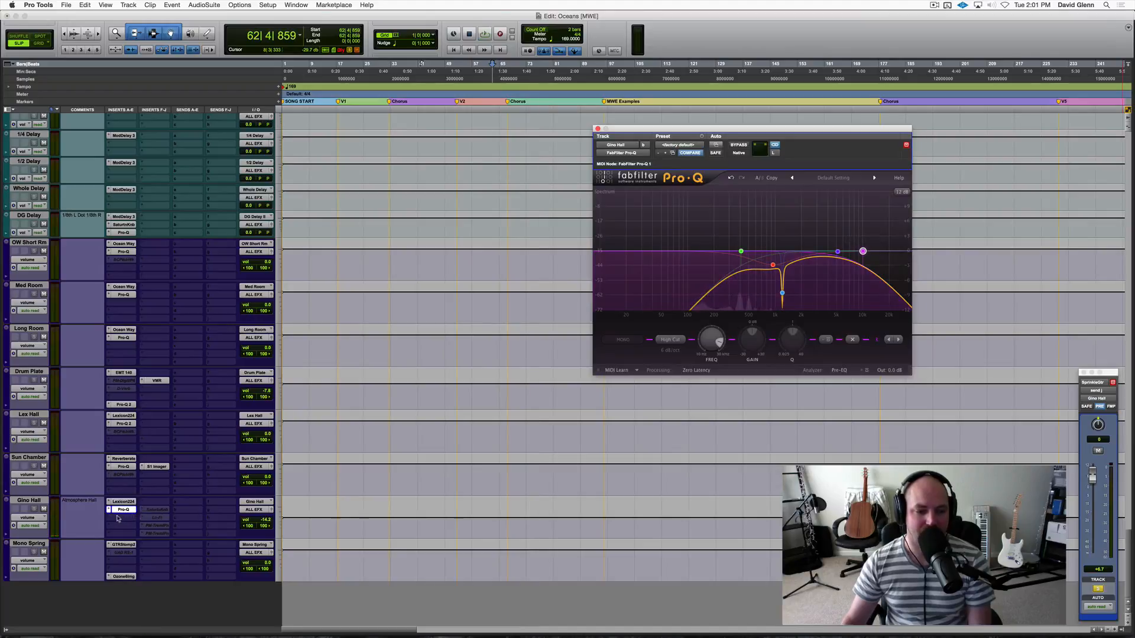
Insert the stereo Devil-Loc Deluxe after the Pro-Q on the Gino Hall track.
left_click(124, 518)
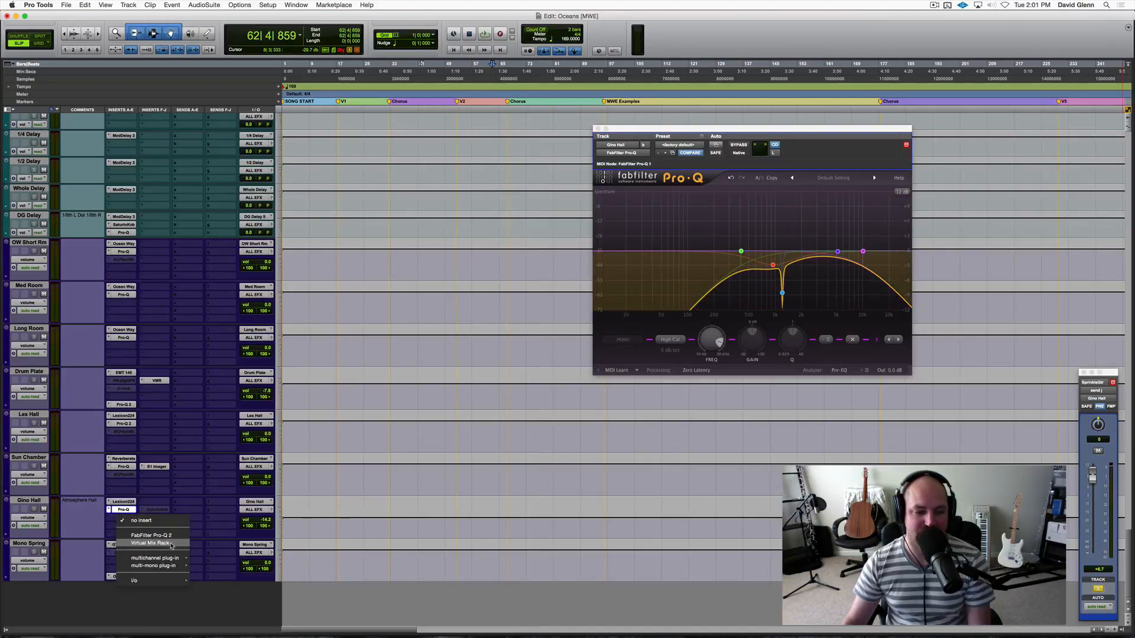
mouse_move(171, 558)
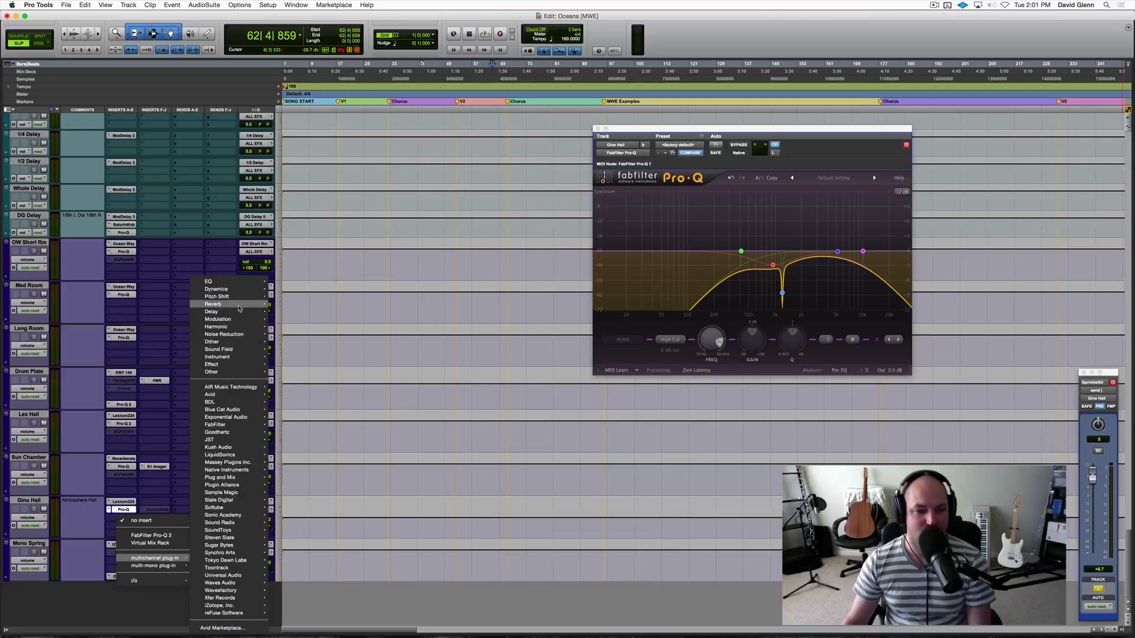
mouse_move(239, 305)
mouse_move(236, 327)
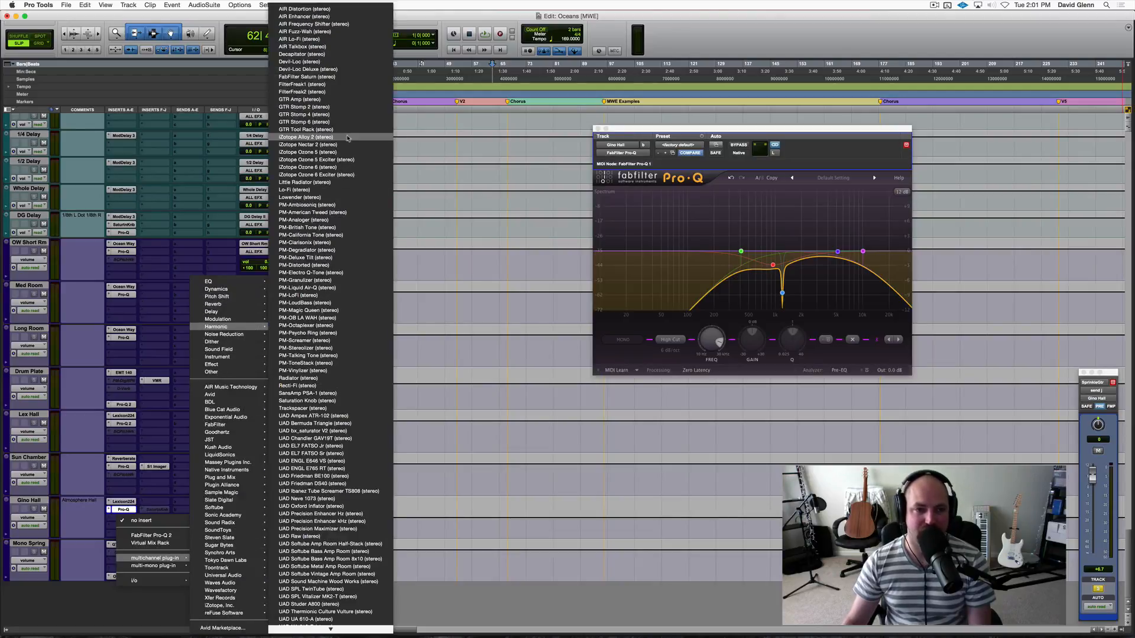
left_click(351, 69)
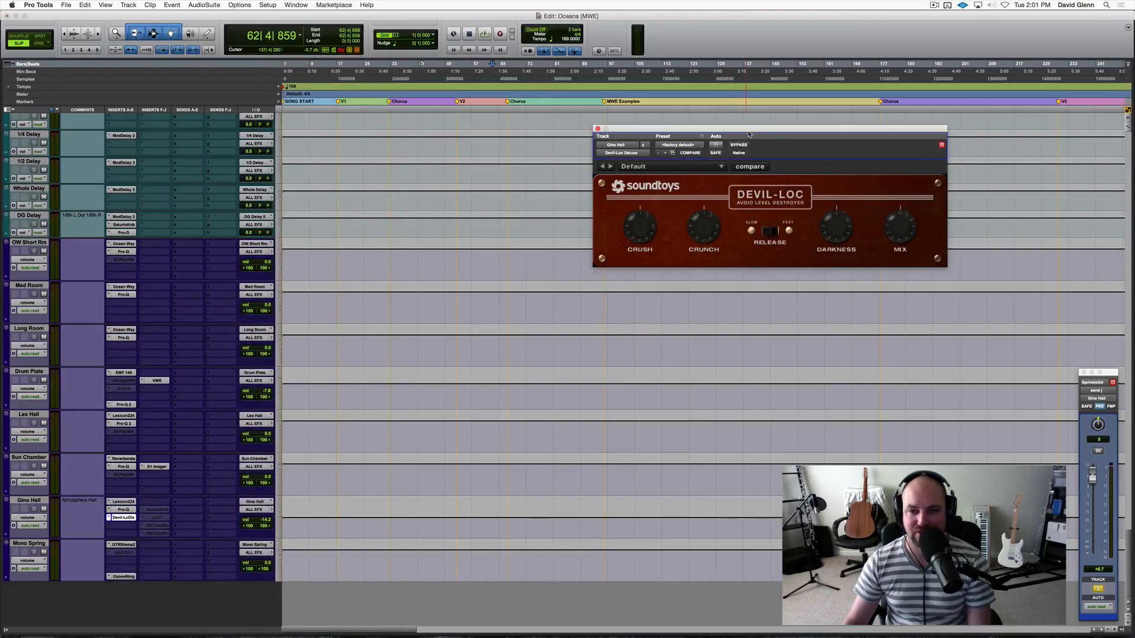
left_click_drag(749, 135, 543, 160)
Adjust the Devil-Loc Deluxe's mix during playback, and bypass the plug-in to compare the Gino Hall reverb without it.
key("space")
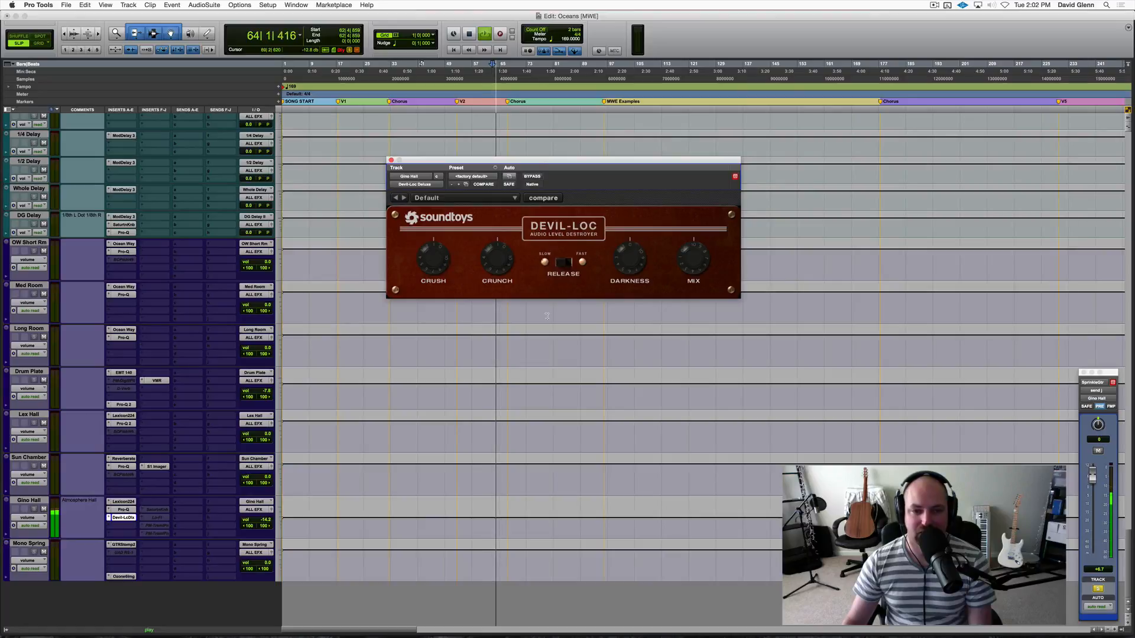
left_click_drag(693, 265, 671, 319)
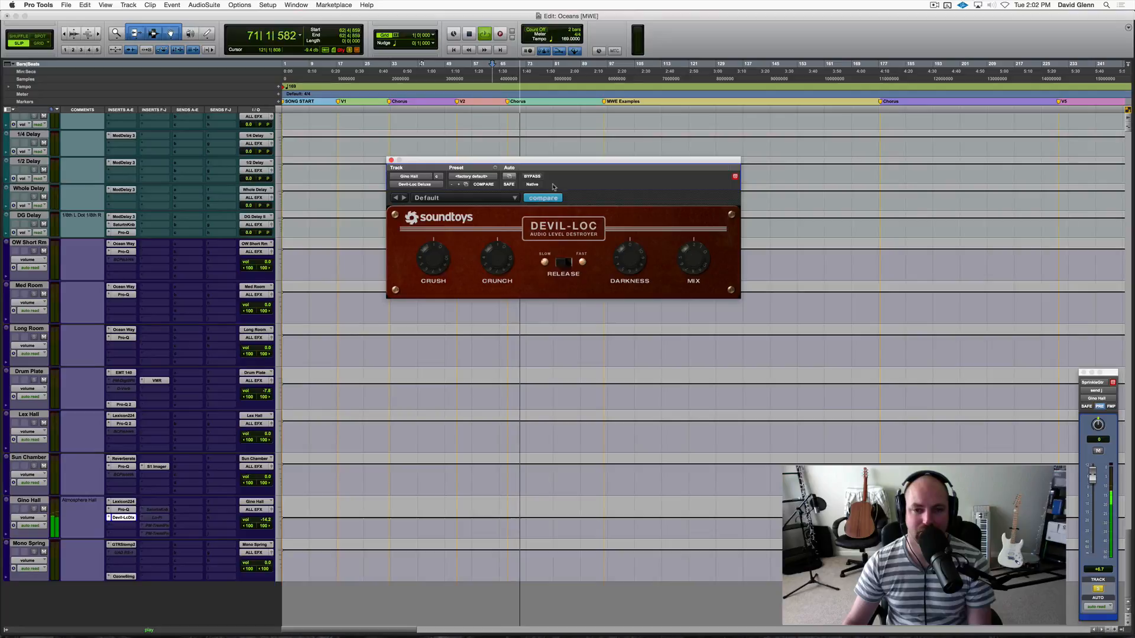
left_click(533, 177)
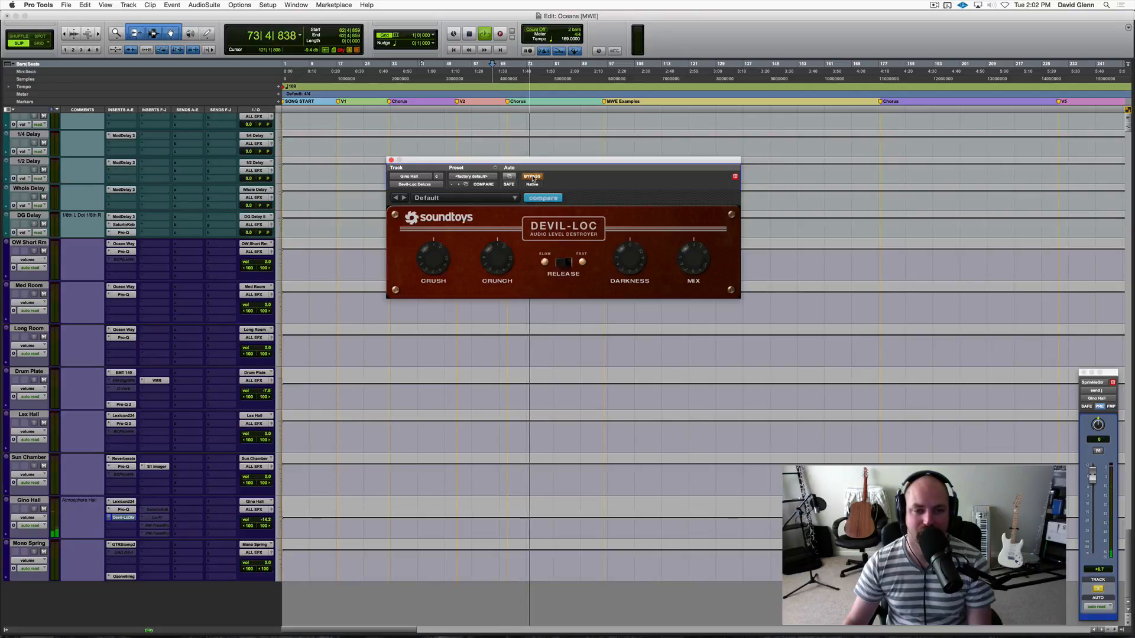
key("space")
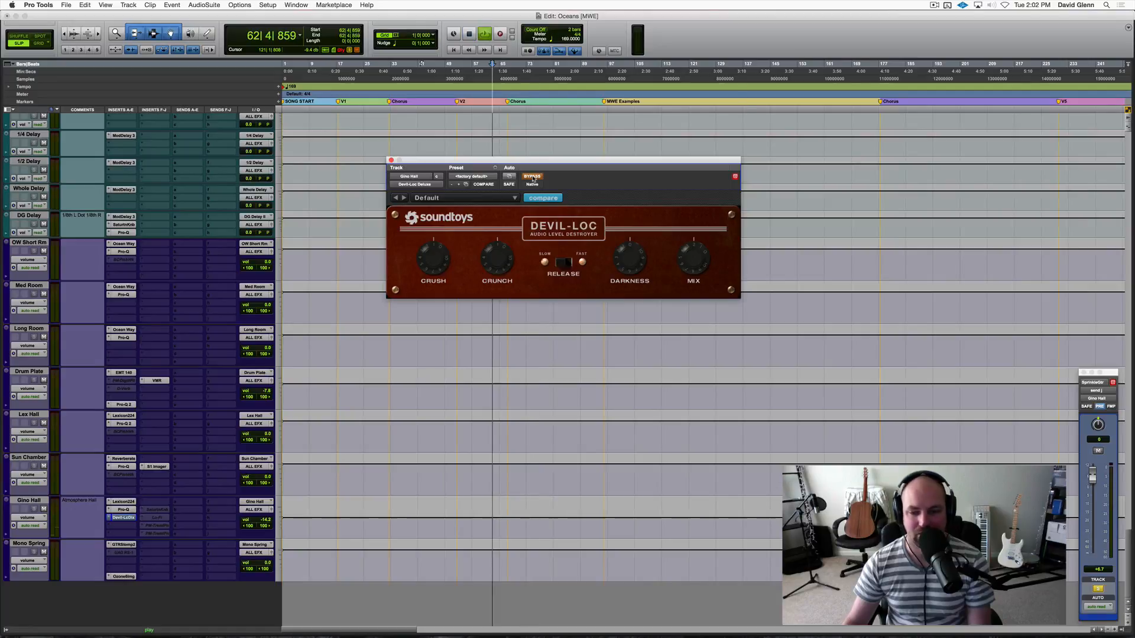
key("space")
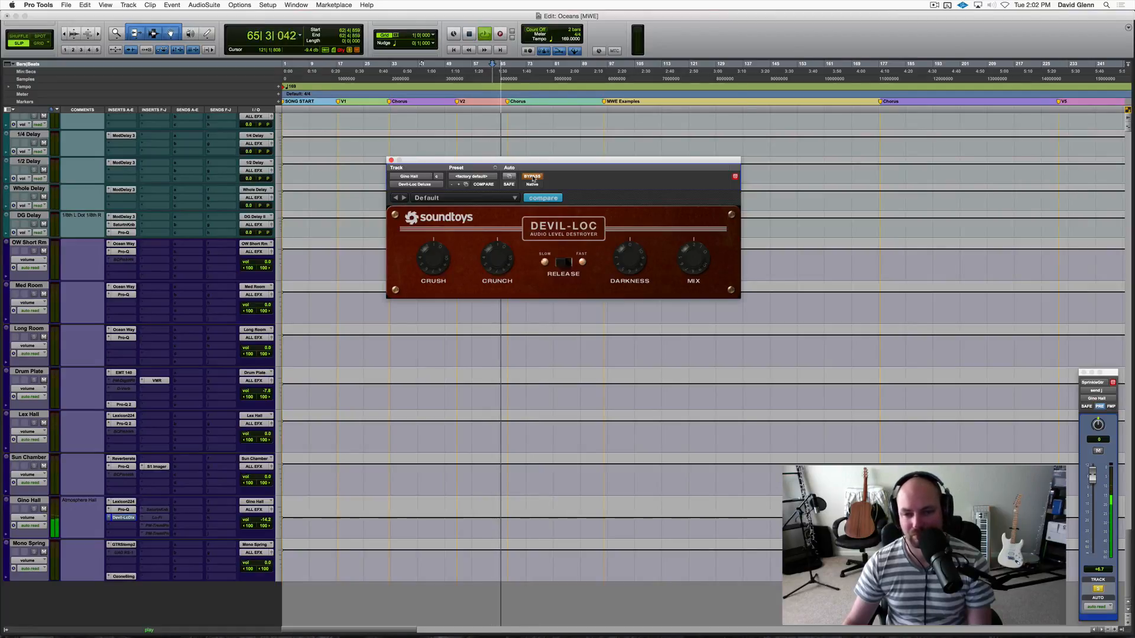
Compare the Gino Hall reverb with the Devil-Loc Deluxe bypassed and active during playback, leave it active and close its window.
left_click(532, 176)
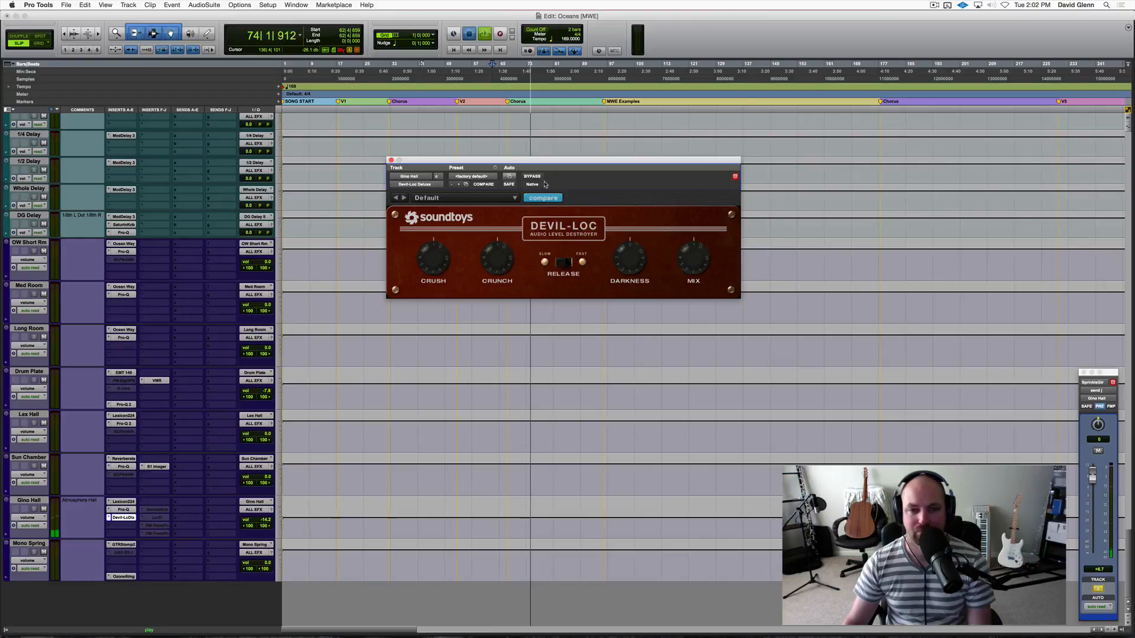
key("space")
key("space")
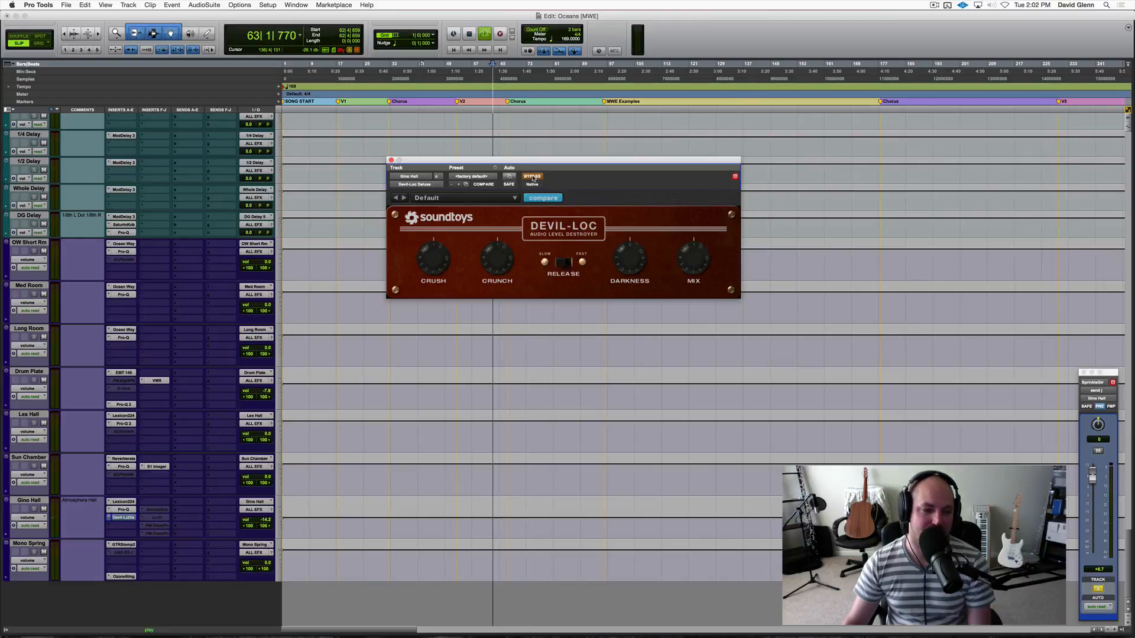
key("space")
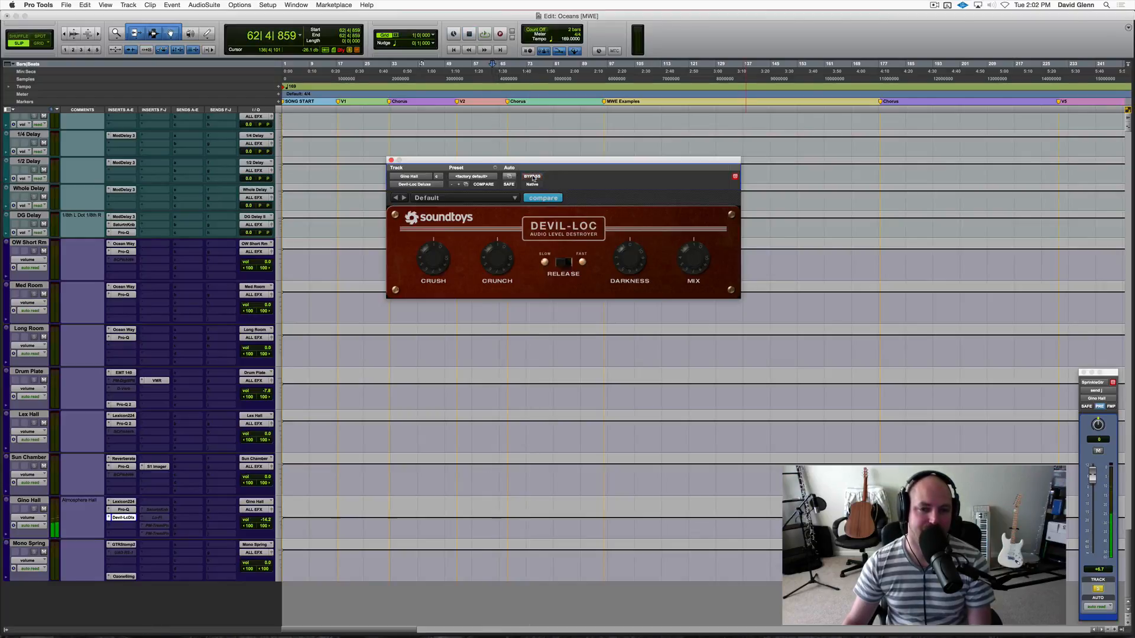
key("space")
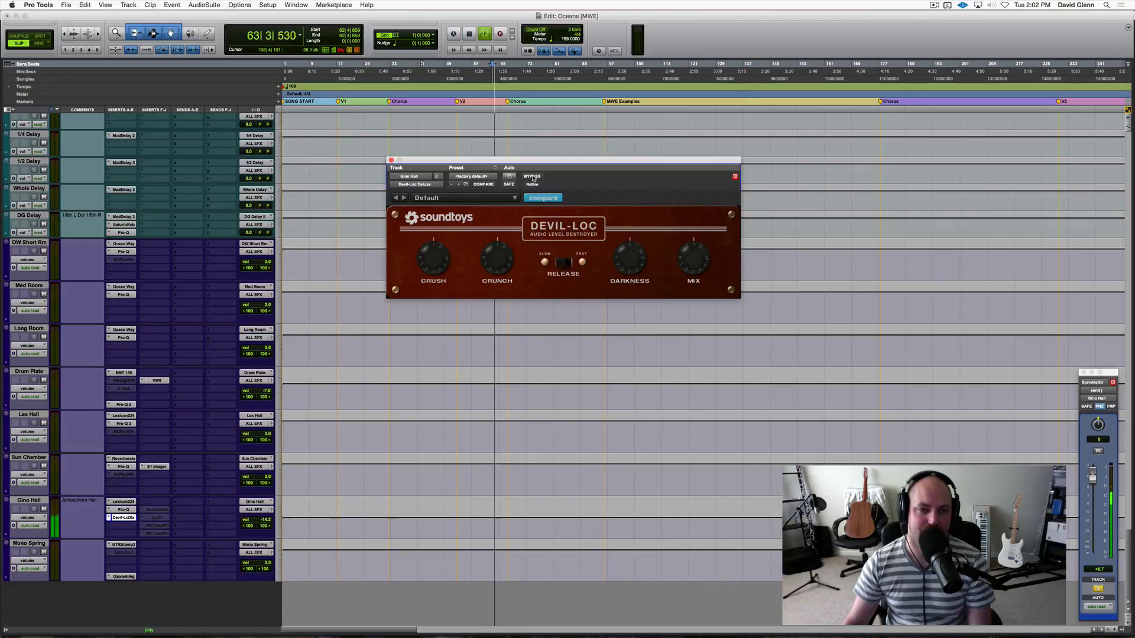
key("space")
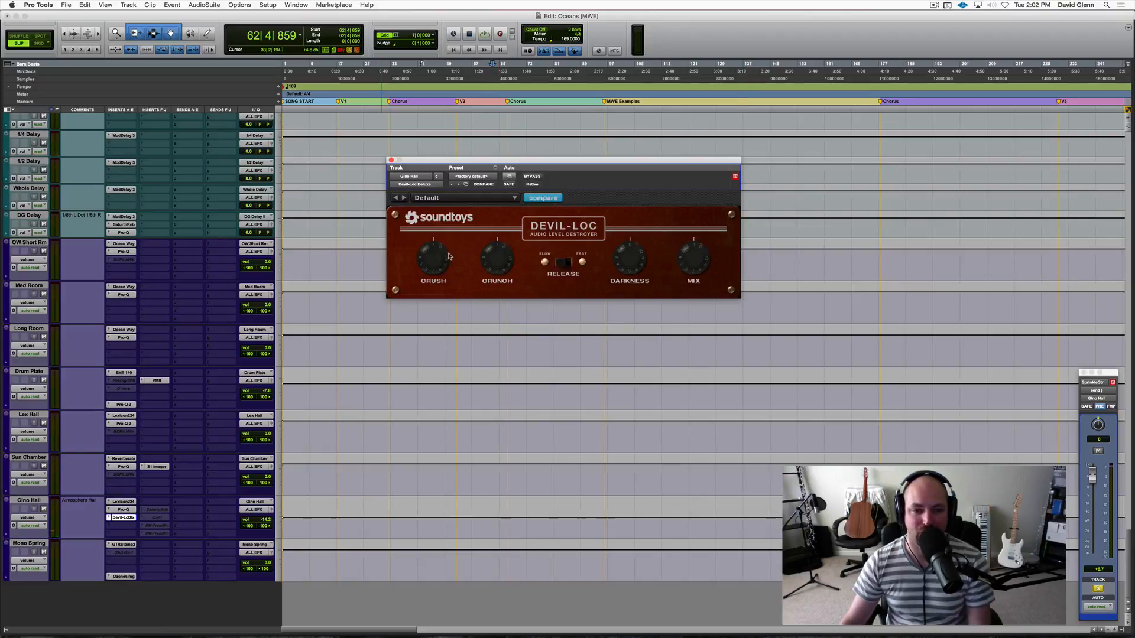
left_click(390, 160)
Unsolo SprinkleGtr and play the full mix from just before its first clip, at about bar 59.
scroll(212, 409, "up", 20)
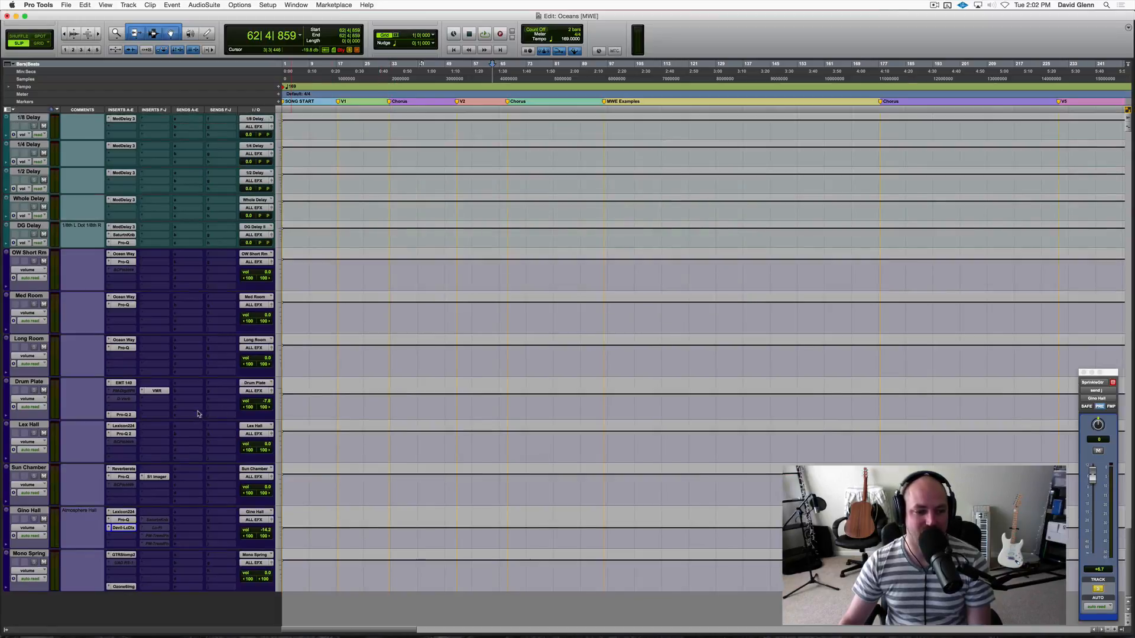
scroll(198, 413, "up", 3)
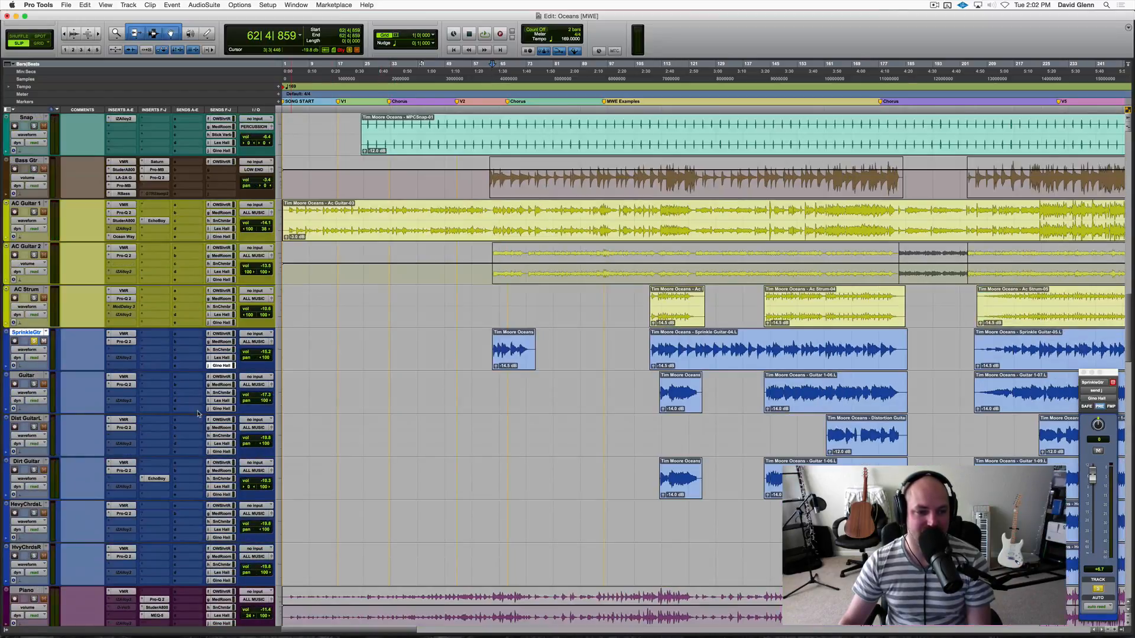
scroll(181, 387, "up", 3)
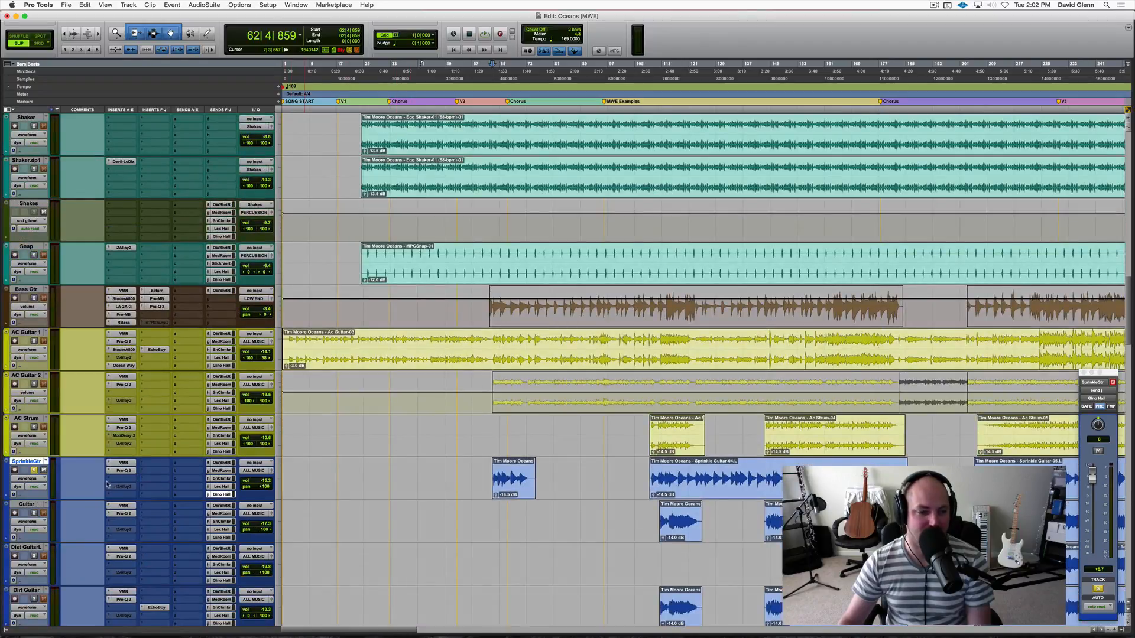
left_click(482, 473)
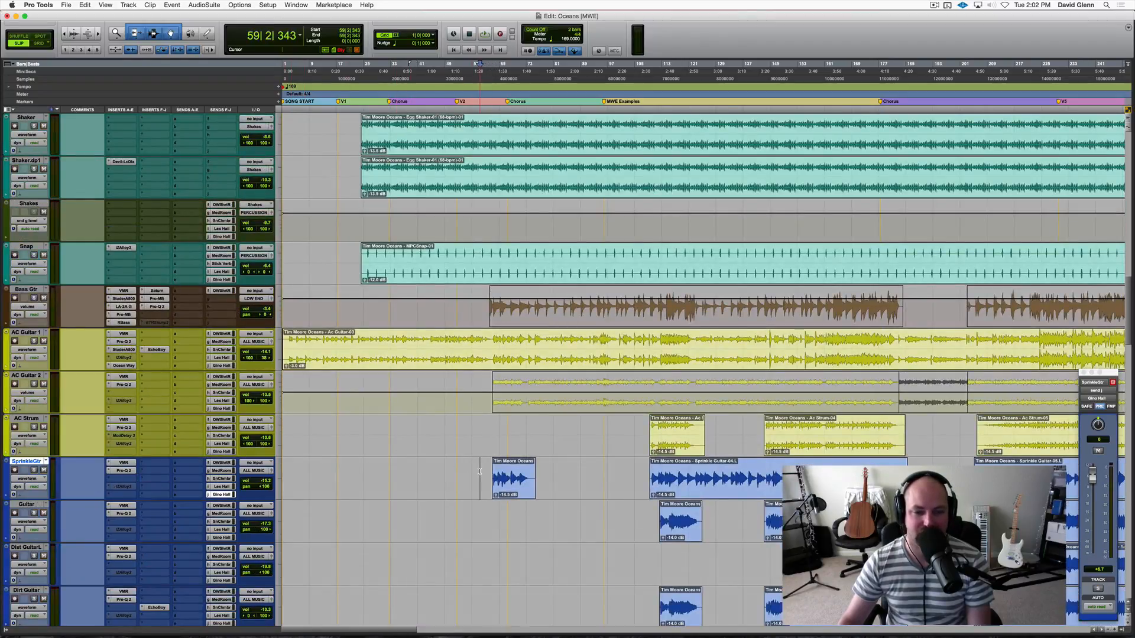
key("space")
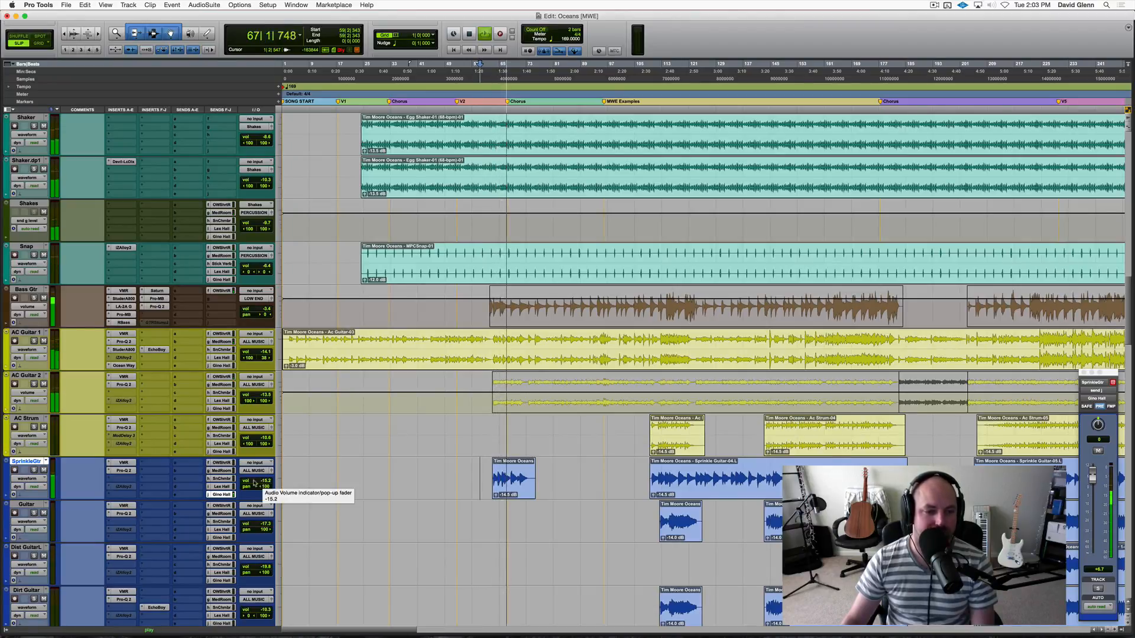
key("space")
Insert the mono/stereo PanMan after the Pro-Q 2 on SprinkleGtr, accepting the removal of incompatible plug-ins that follow.
left_click(117, 481)
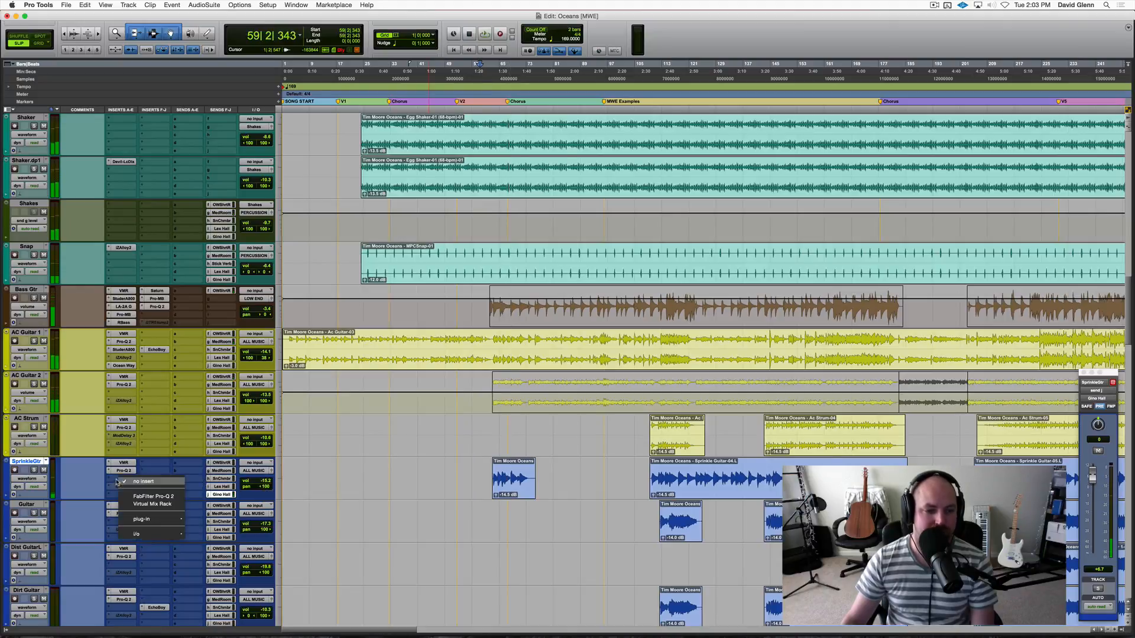
mouse_move(160, 520)
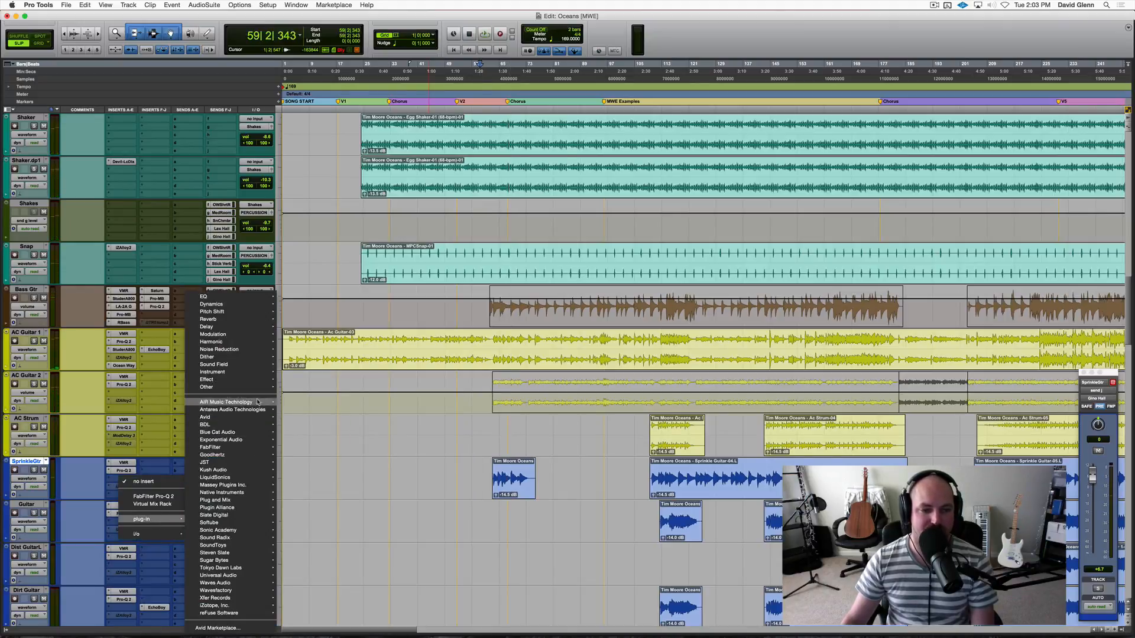
mouse_move(257, 364)
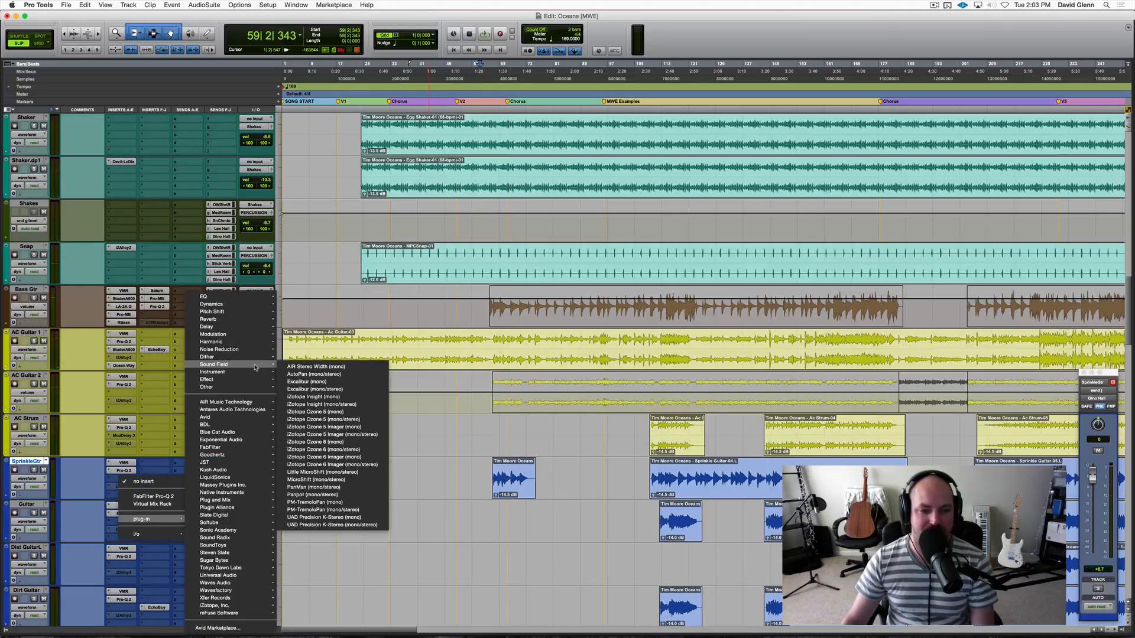
left_click(316, 488)
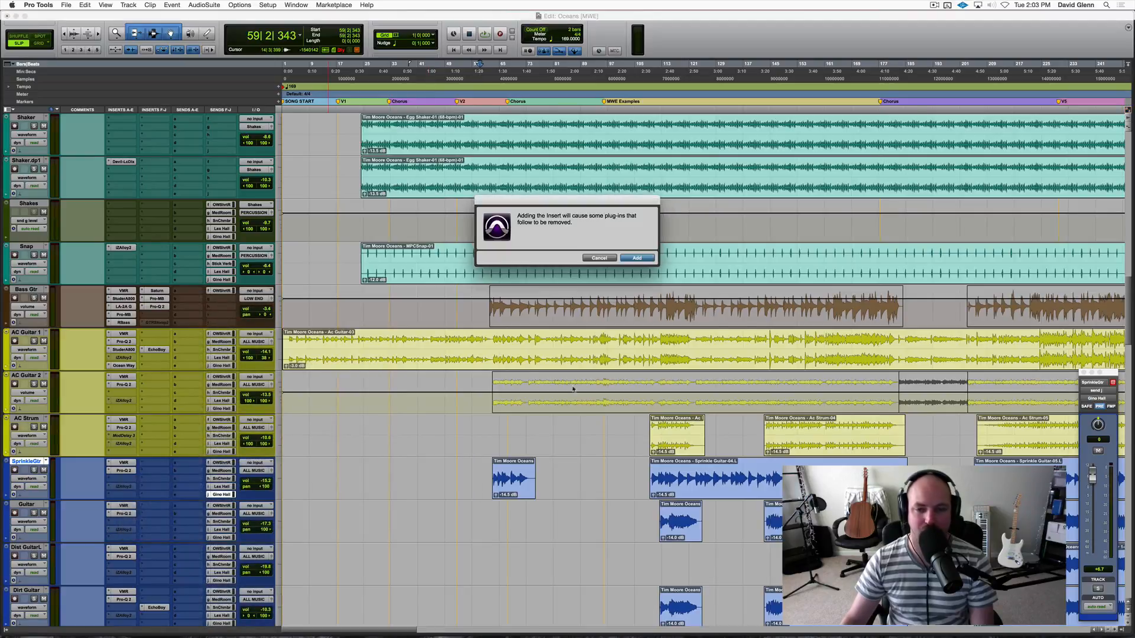
left_click(637, 257)
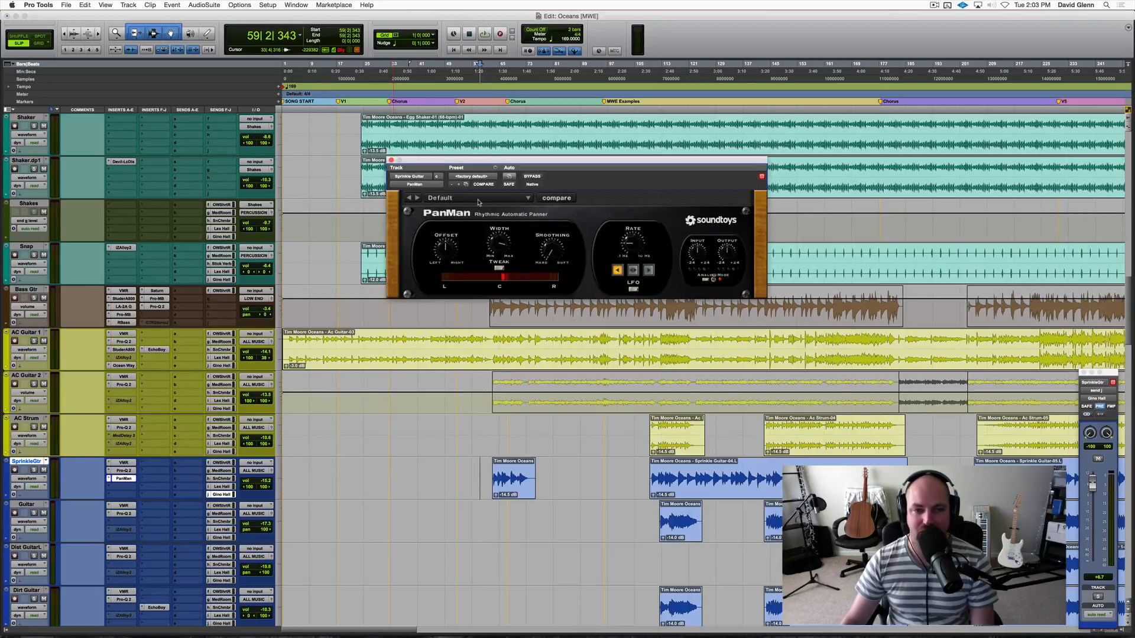
Load the Rhodes Vibe preset from the Dynamic Pans category in SprinkleGtr's PanMan.
left_click(479, 202)
mouse_move(481, 199)
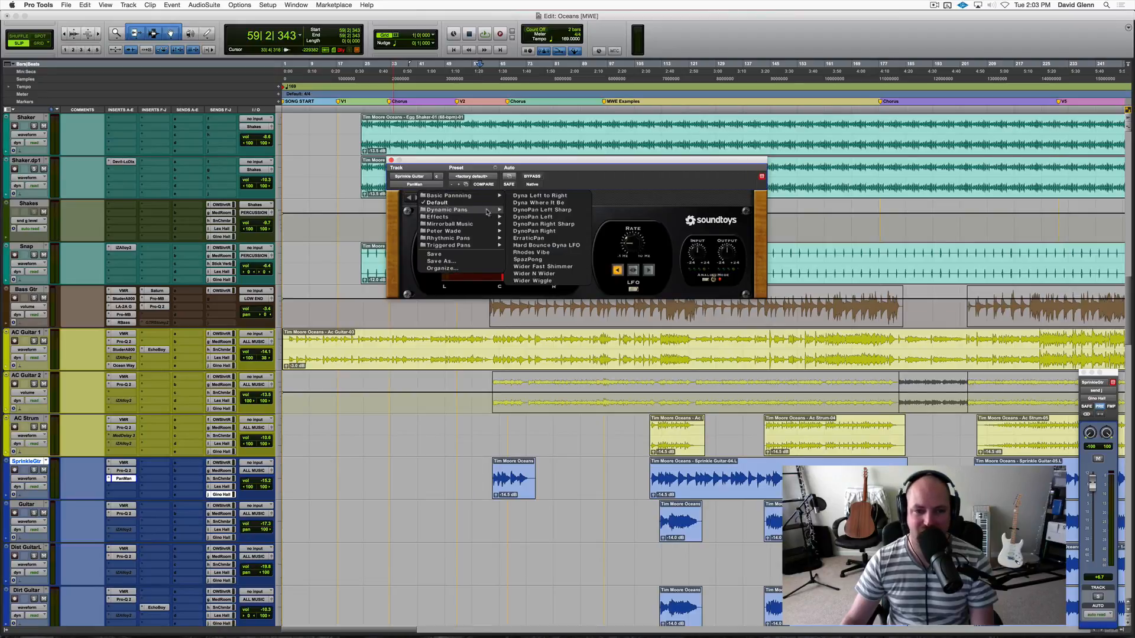
left_click(531, 252)
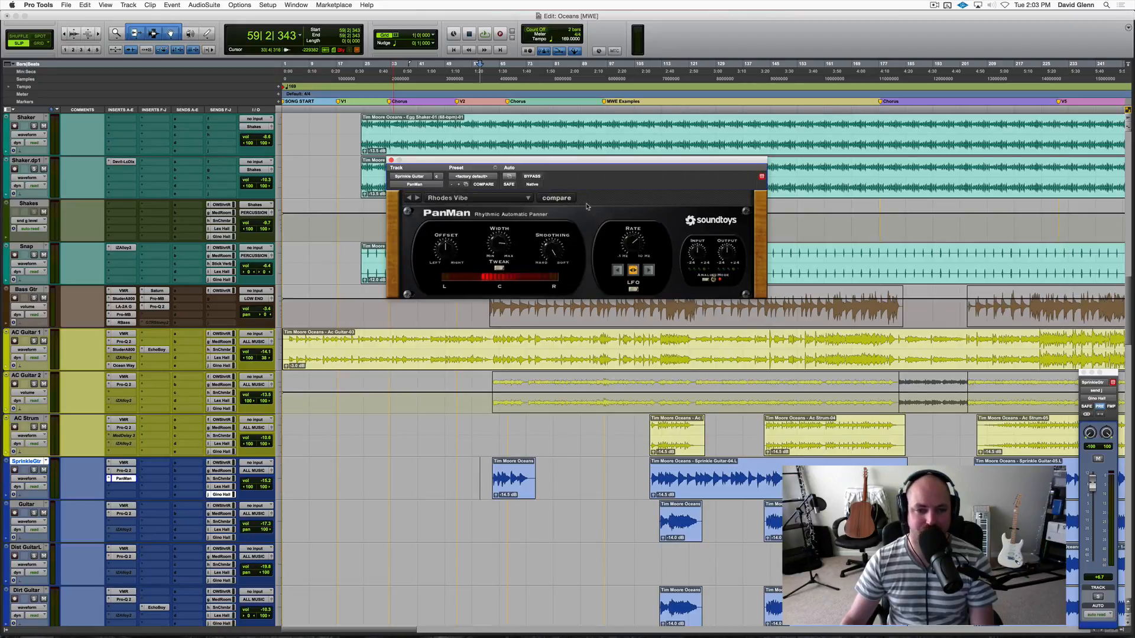
Solo SprinkleGtr, audition the auto-panning from about bar 62, and close the PanMan window.
left_click(34, 470)
key("space")
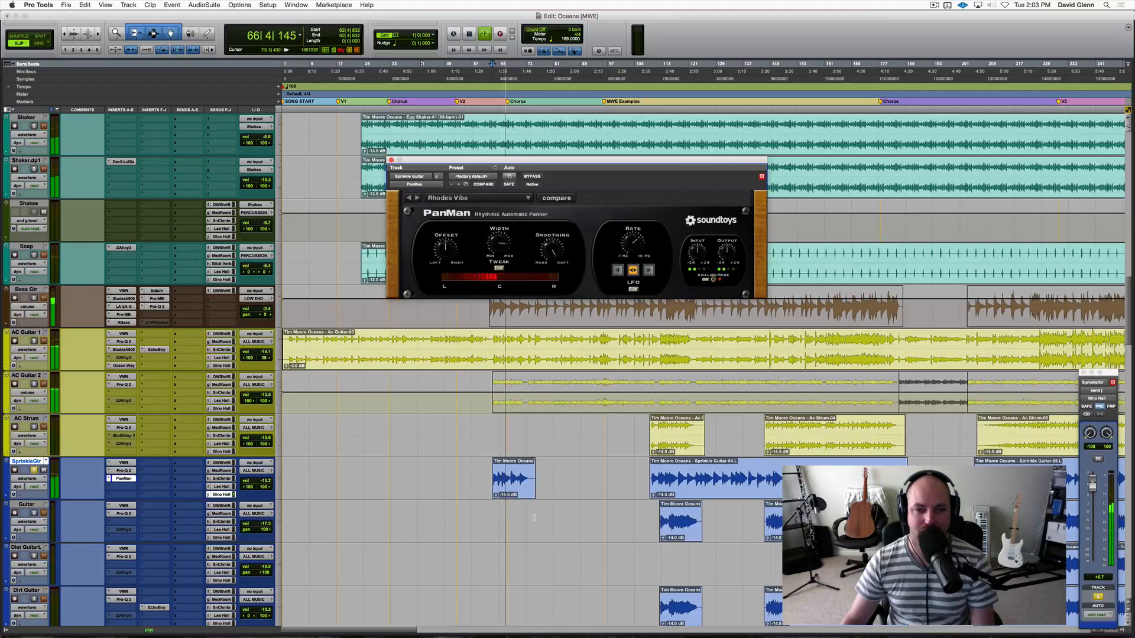
key("space")
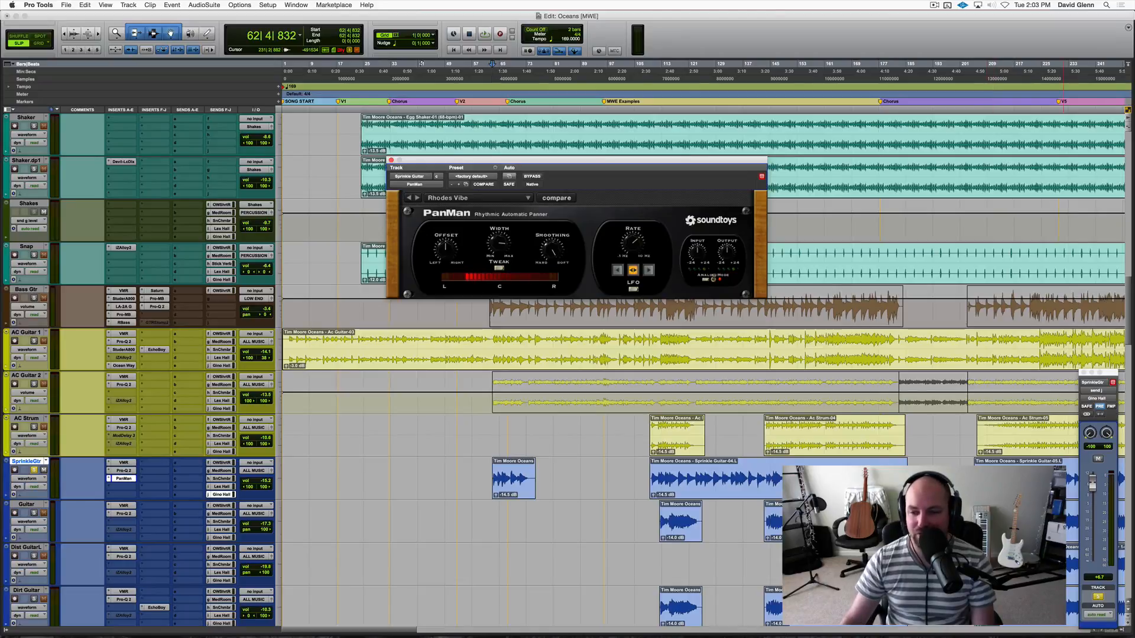
left_click(124, 479)
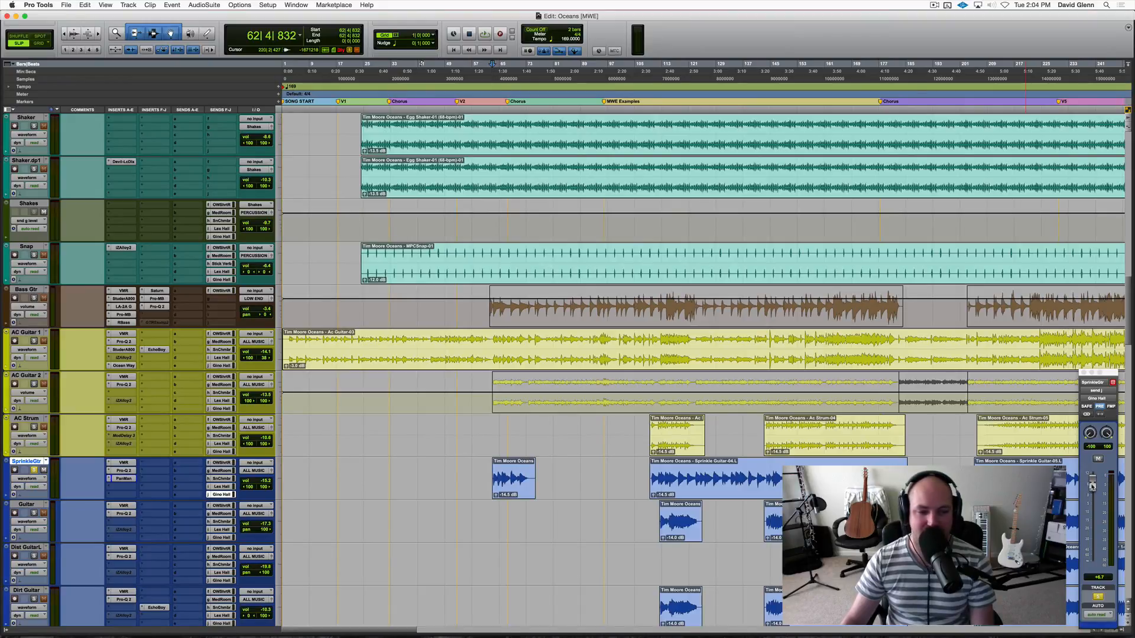
Lower SprinkleGtr's send to Gino Hall to about -3.3 dB while listening to its first clip in the mix.
key("space")
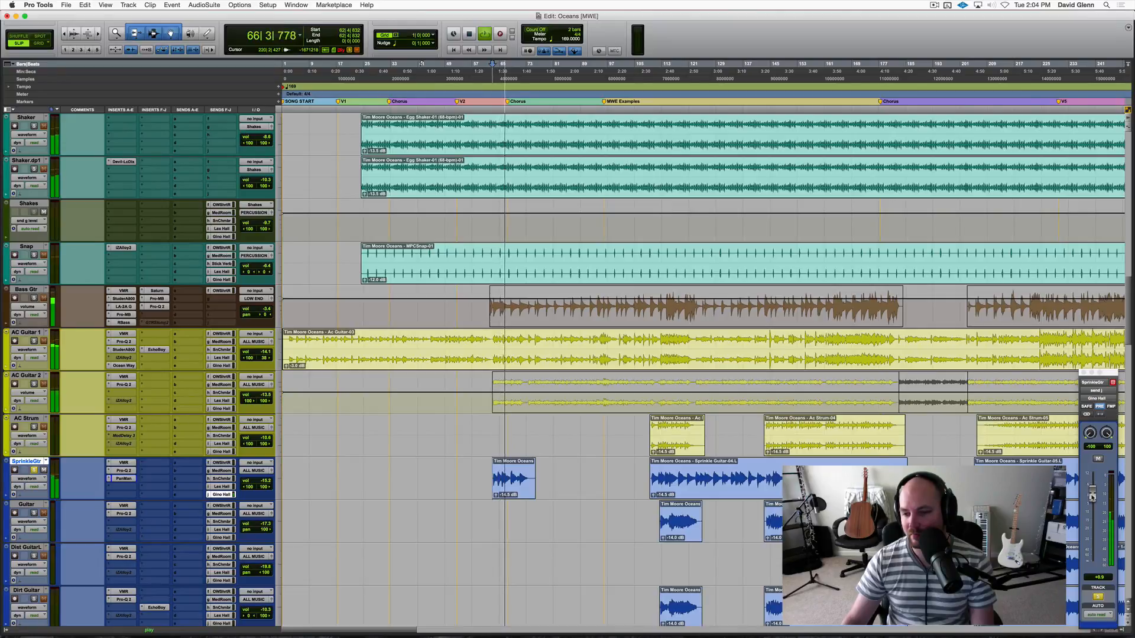
key("space")
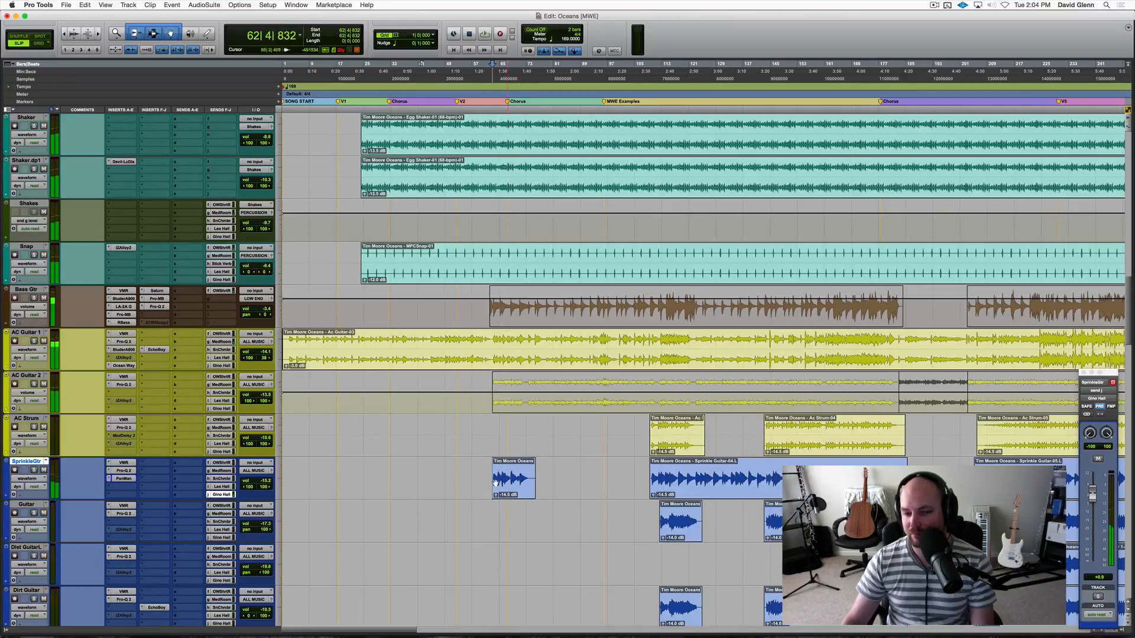
key("space")
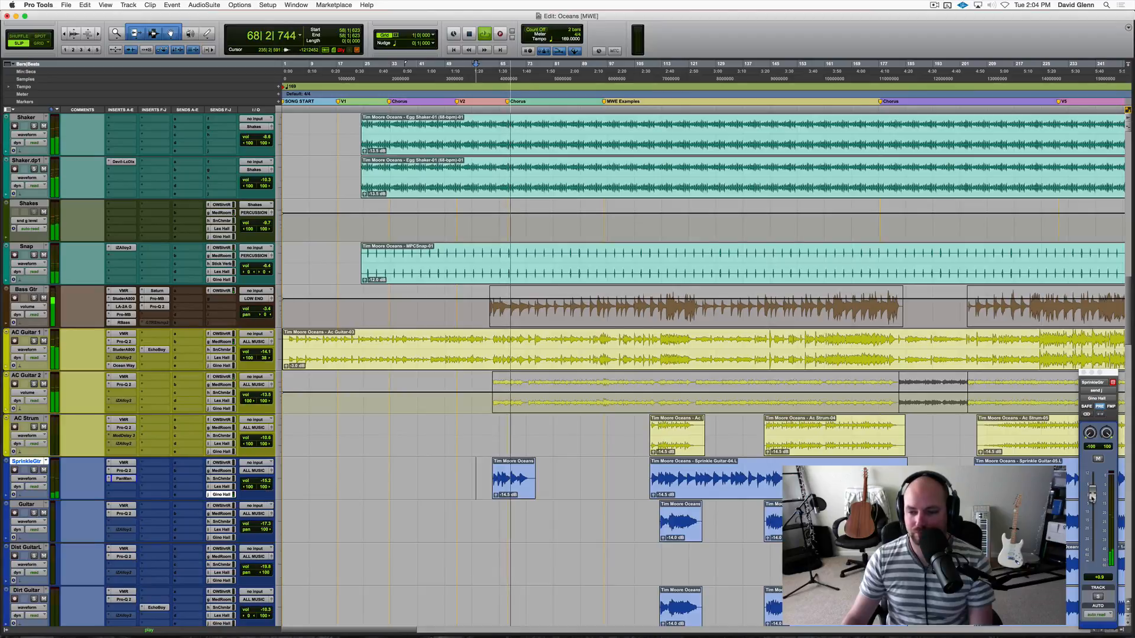
left_click_drag(1092, 493, 1091, 503)
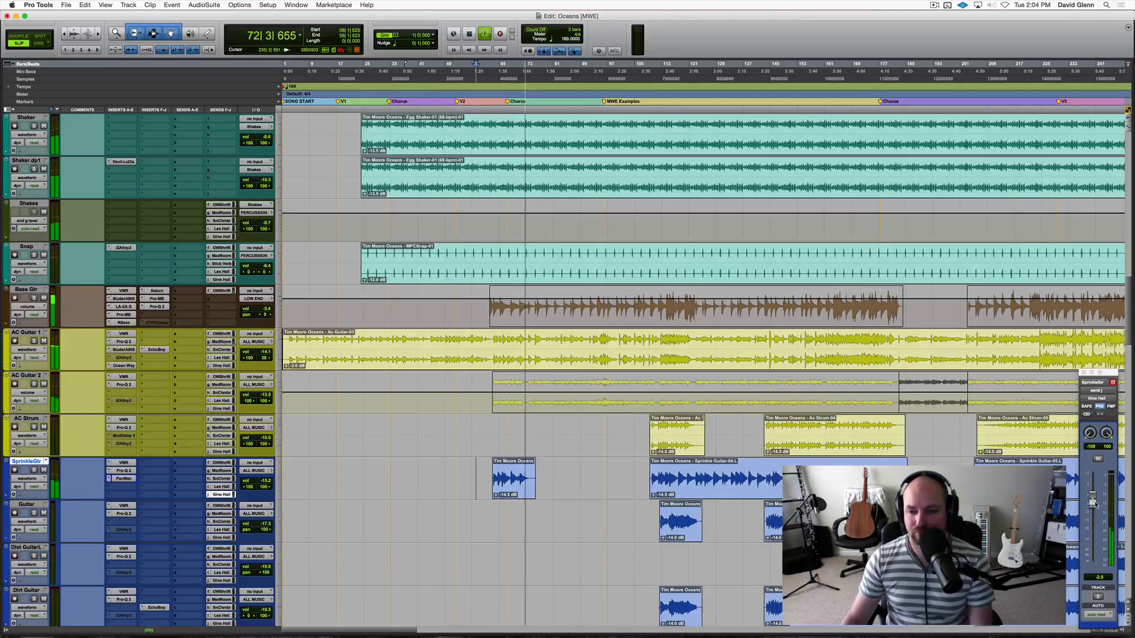
left_click_drag(1091, 503, 1092, 504)
key("space")
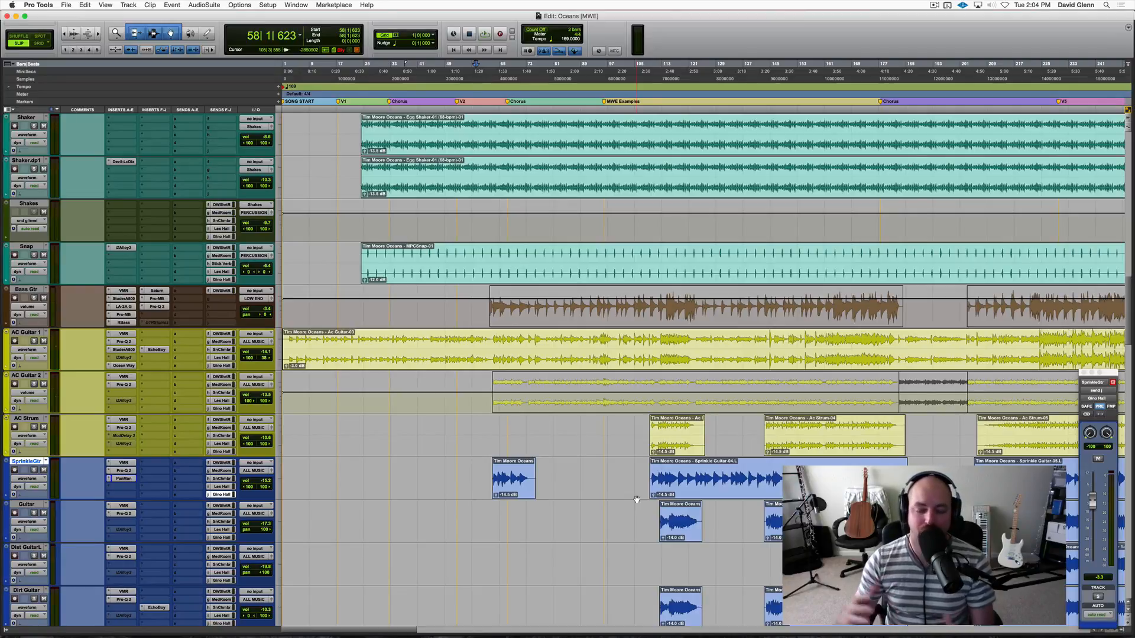
Add a bell cut of about -4.7 dB at 234 Hz in Gino Hall's Pro-Q, and close the plug-in.
scroll(149, 476, "down", 20)
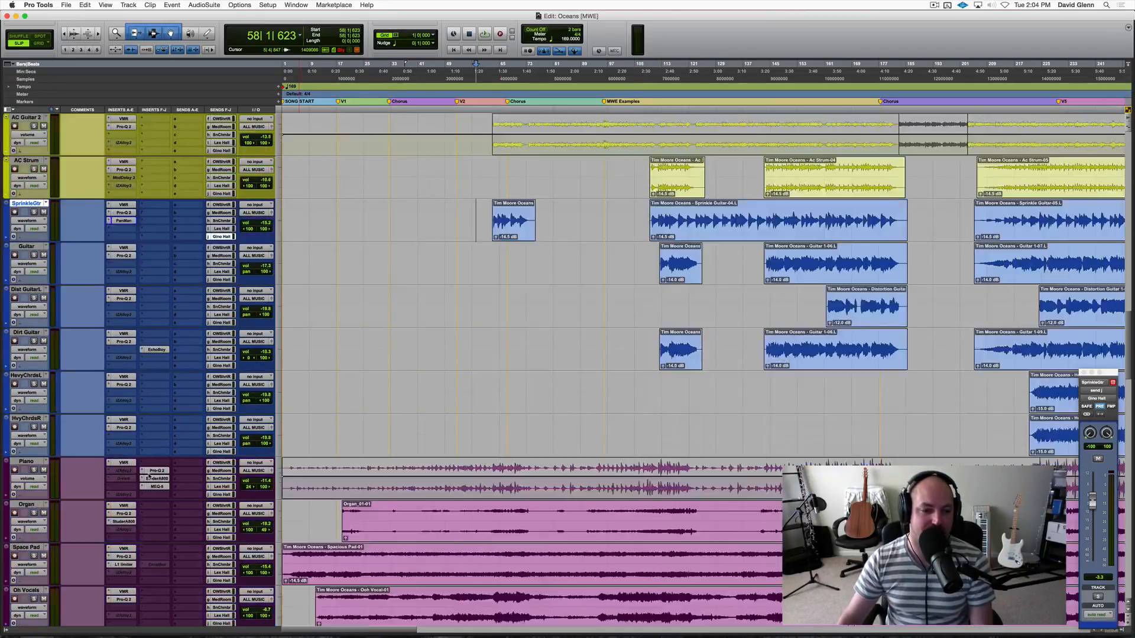
scroll(179, 353, "up", 10)
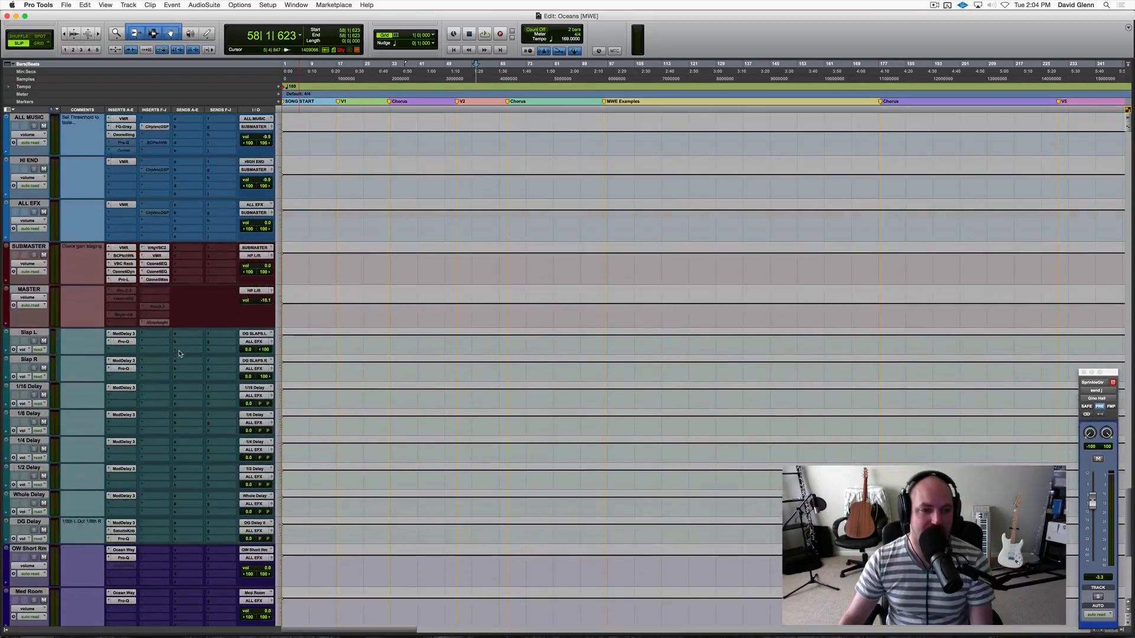
scroll(182, 355, "down", 11)
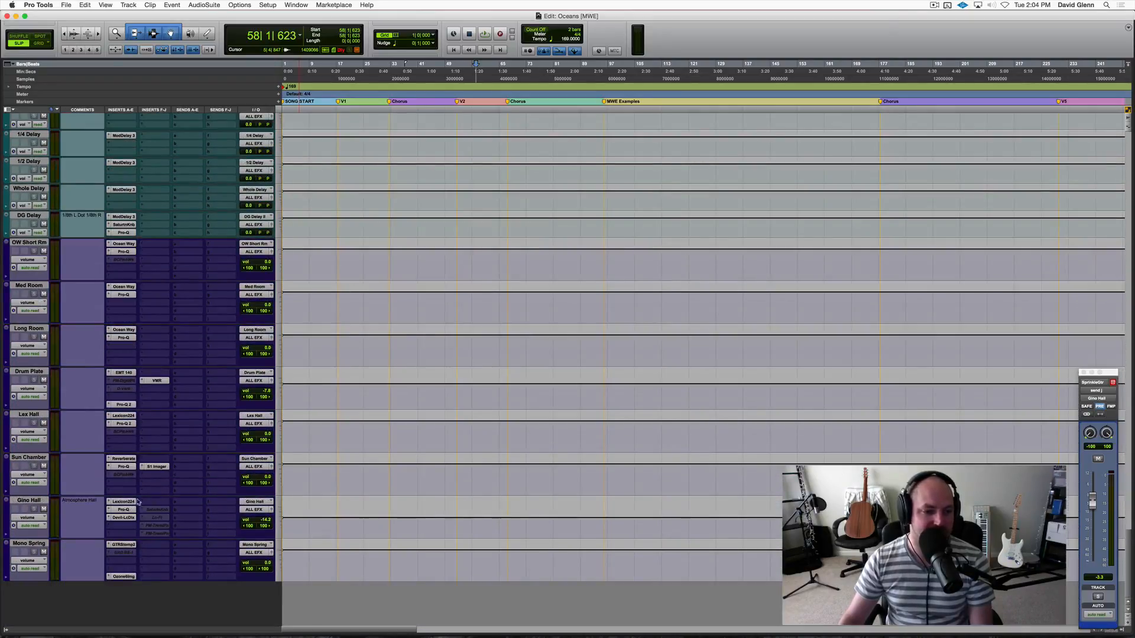
double_click(30, 499)
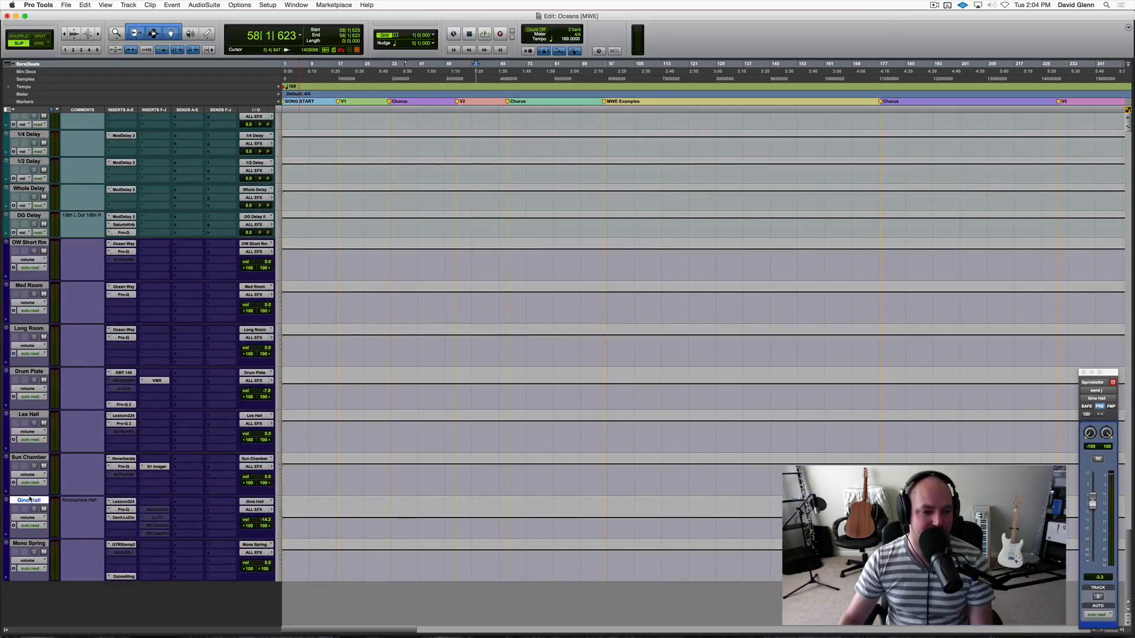
left_click(122, 510)
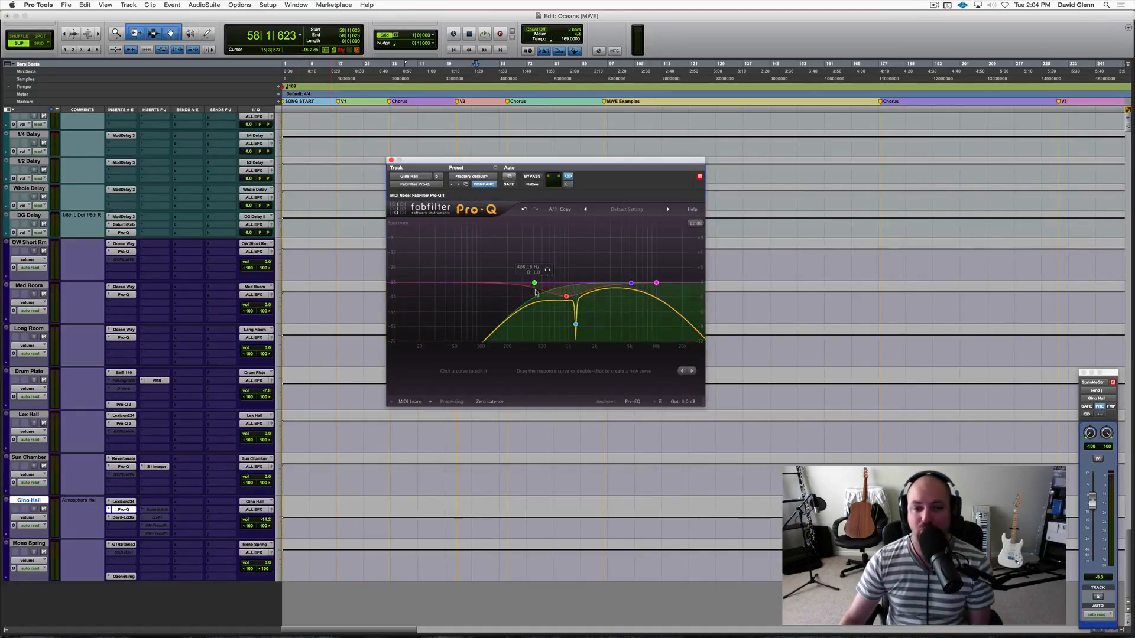
mouse_move(517, 286)
left_mouse_down()
mouse_move(504, 295)
mouse_move(514, 306)
left_mouse_up()
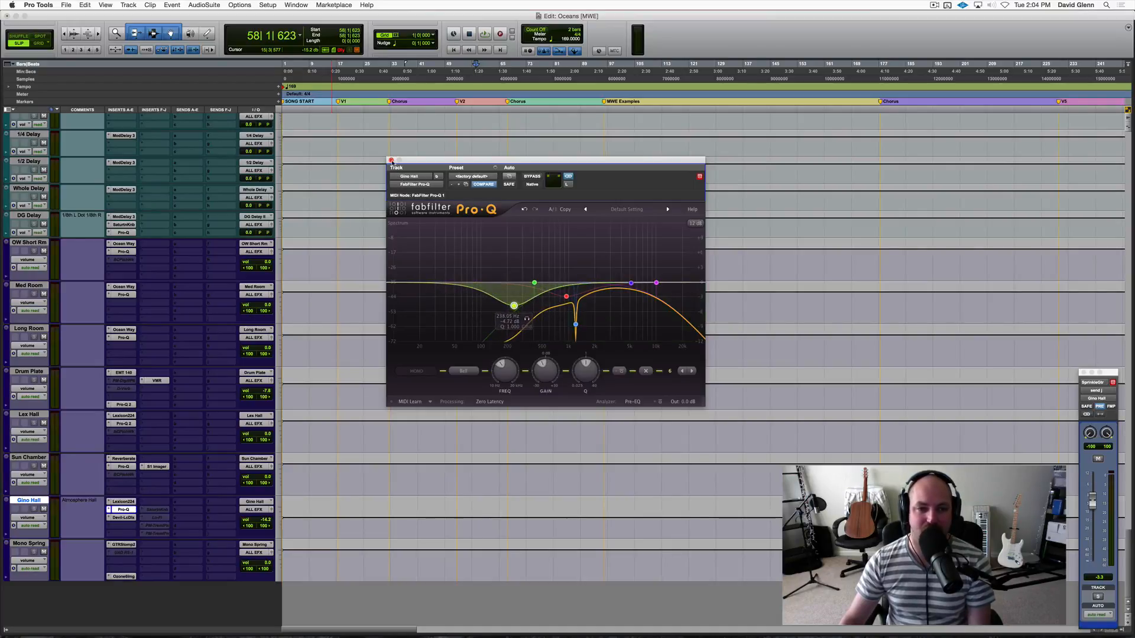
left_click(391, 161)
Solo SprinkleGtr and play it from around the start of its second clip, at about bar 108.
scroll(185, 407, "up", 15)
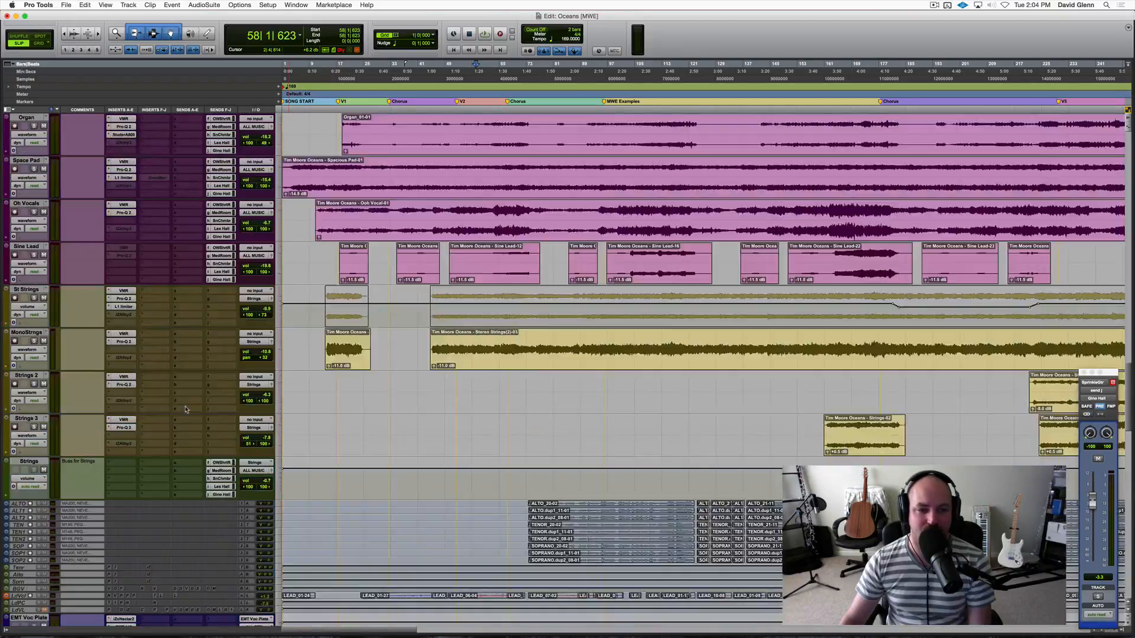
scroll(185, 407, "up", 10)
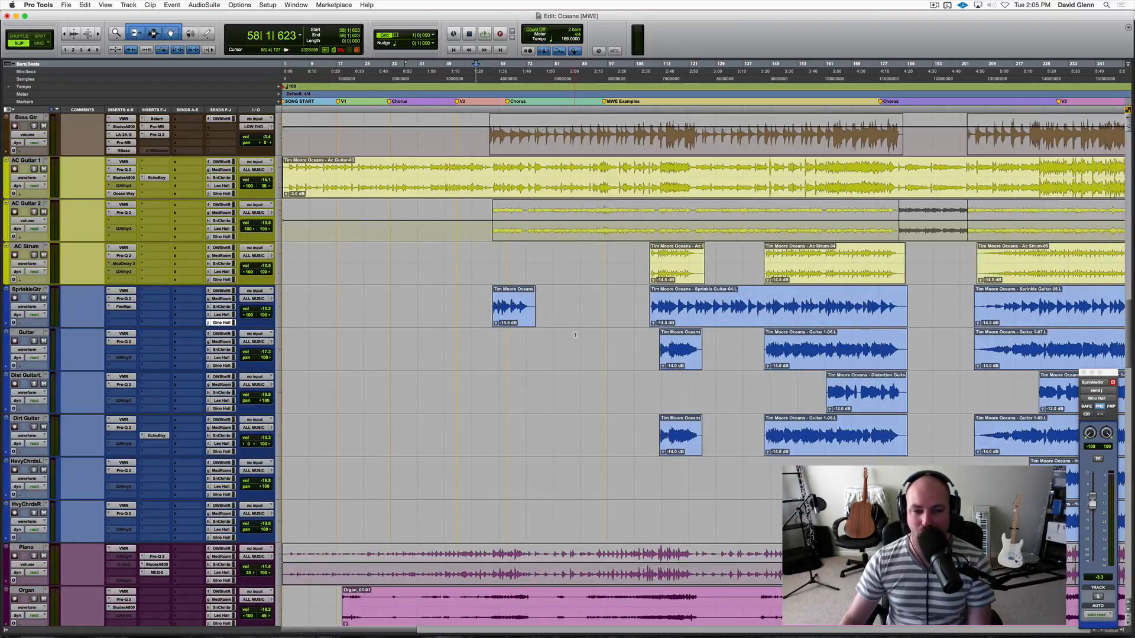
left_click(591, 334)
key("Tab")
left_click(640, 298)
key("shift+s")
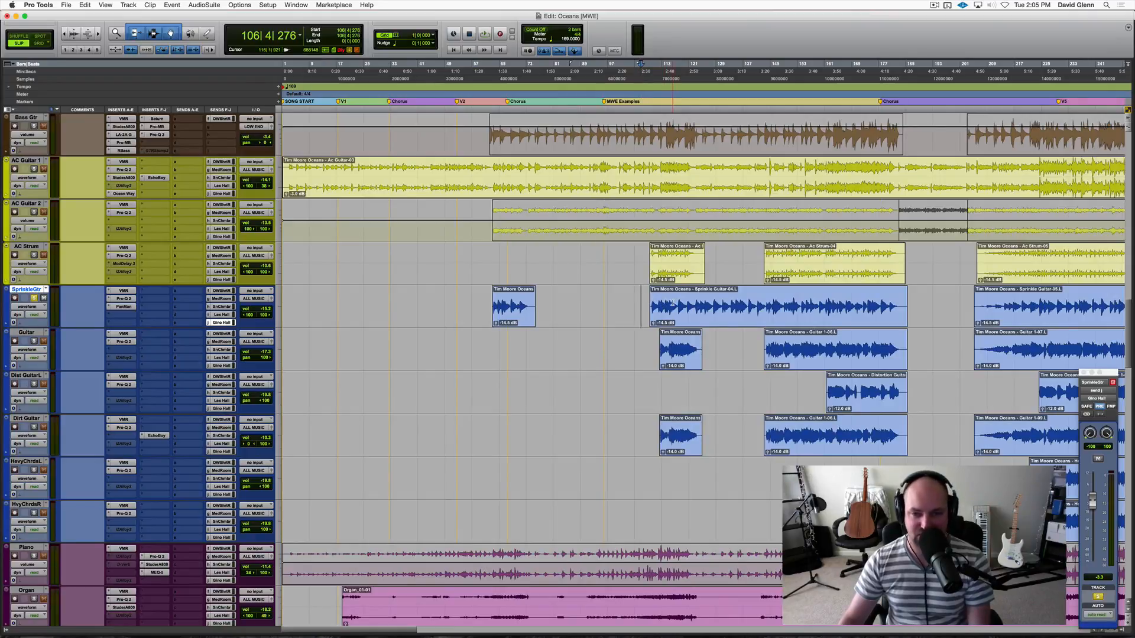
key("shift+s")
key("space")
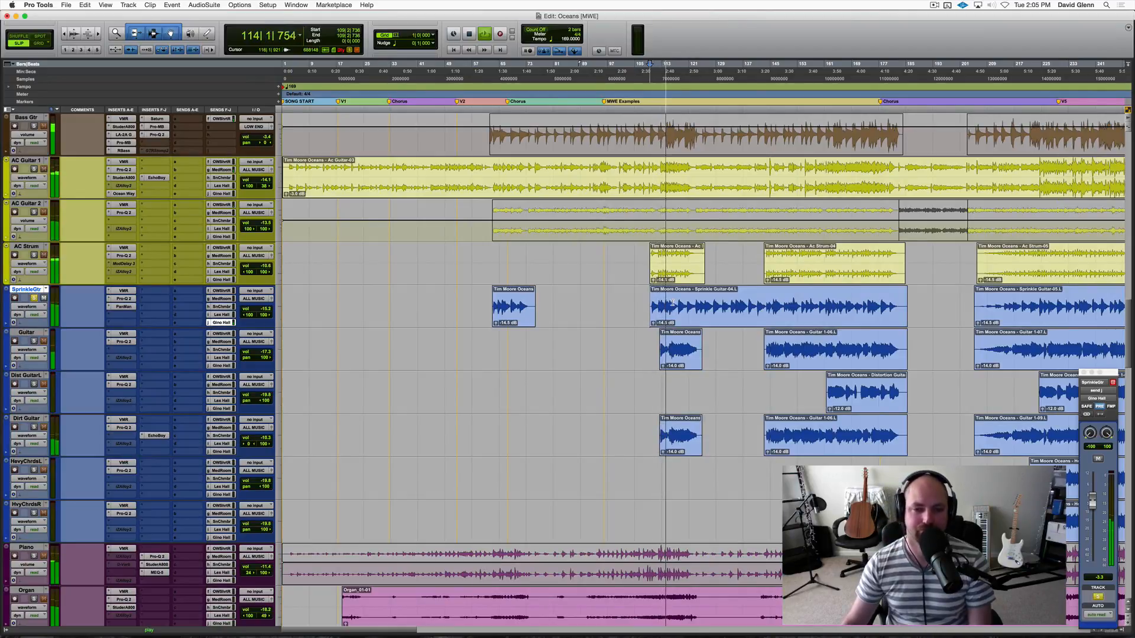
Unsolo SprinkleGtr and listen to its second clip in the full mix up to about bar 126.
key("shift+s")
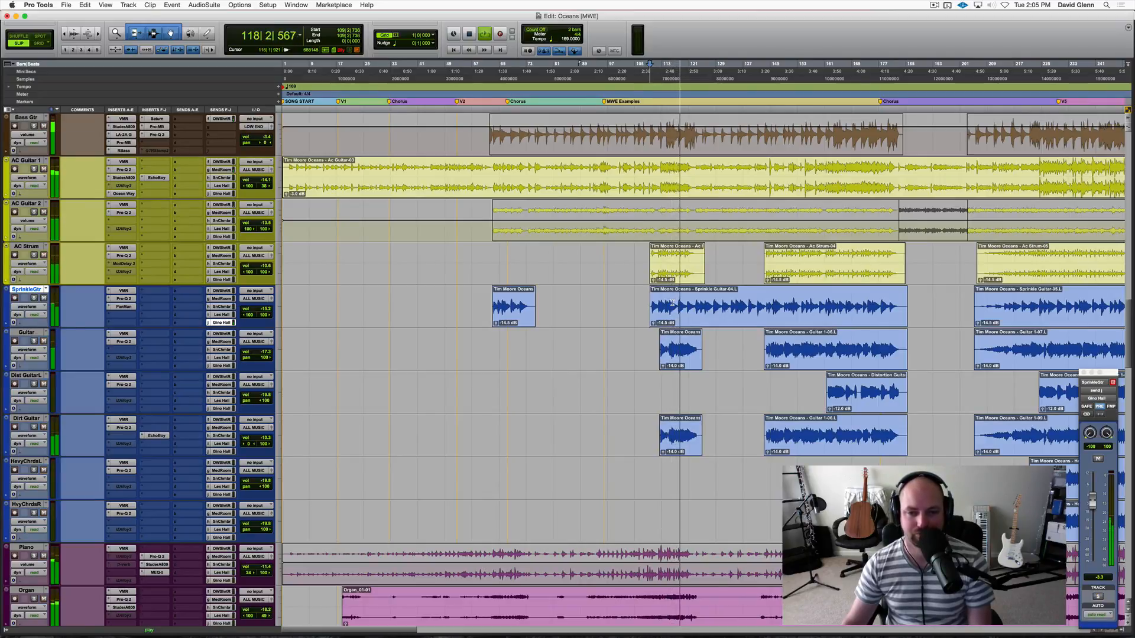
left_click(26, 333)
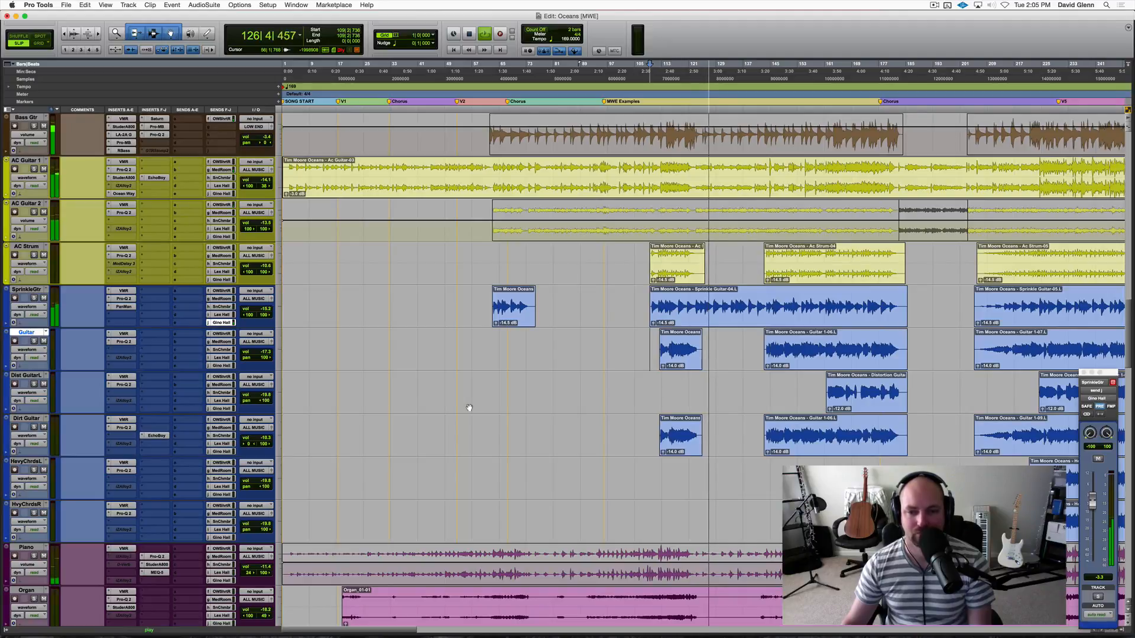
key("space")
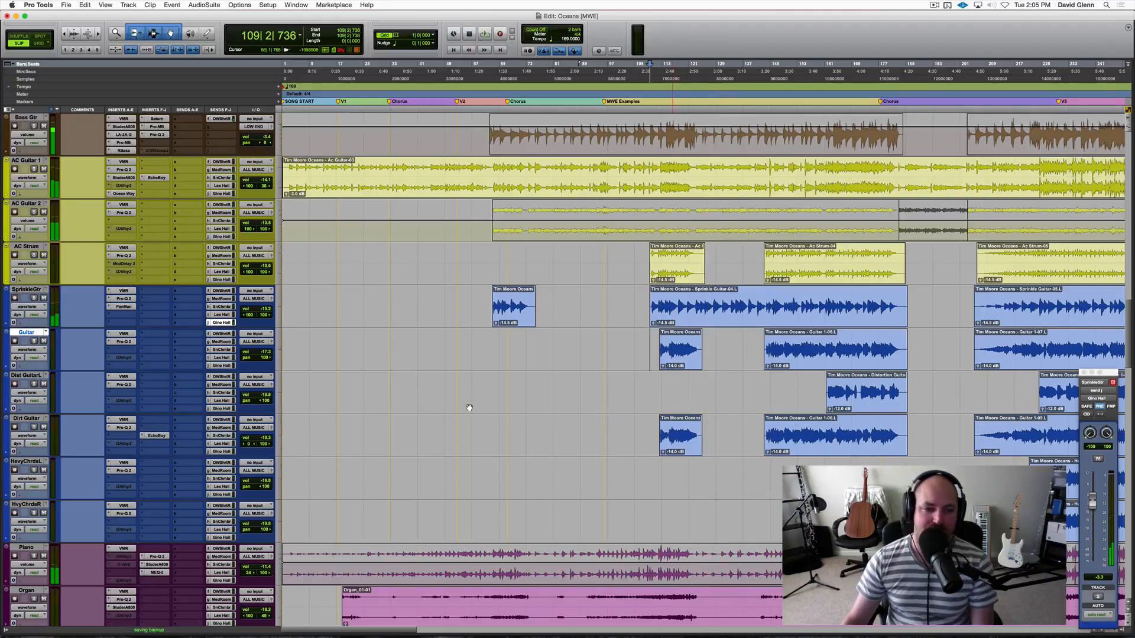
left_click(641, 300)
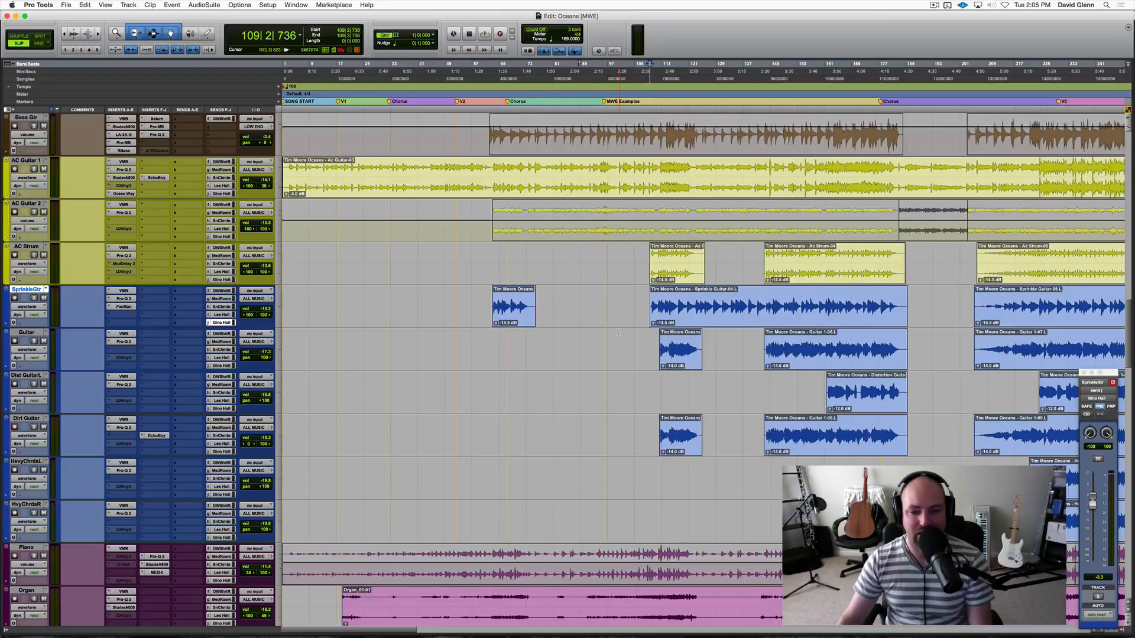
Select about bars 224 to 324 on the tracks from Guitar to HvyChrdsR and play with Guitar and Dist Guitar soloed.
key("super+bracketleft")
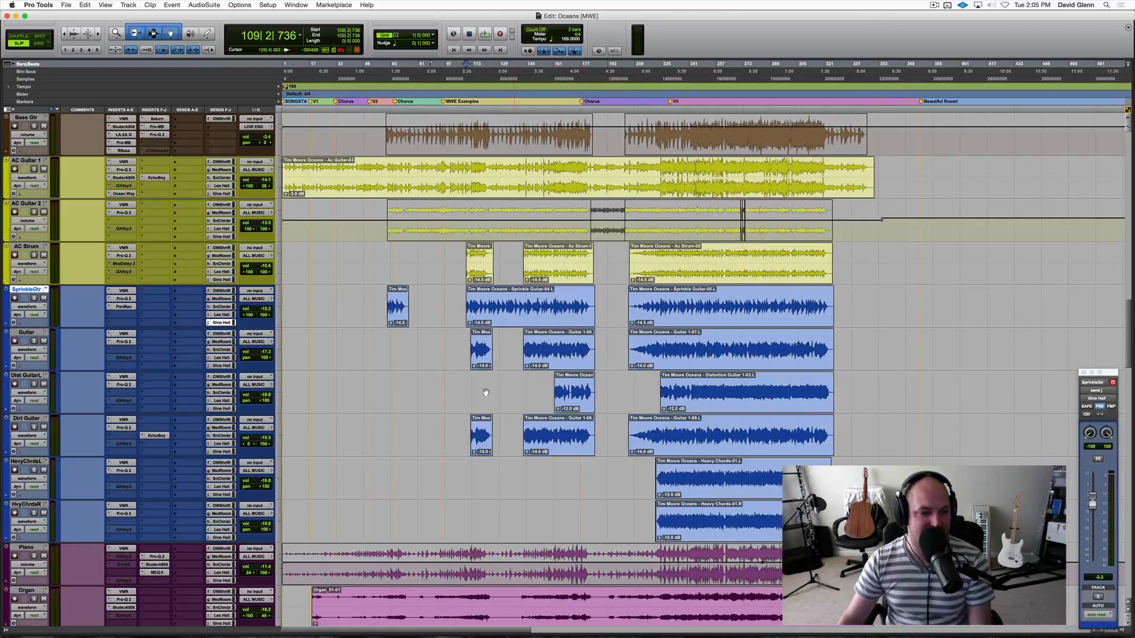
left_click_drag(463, 343, 568, 383)
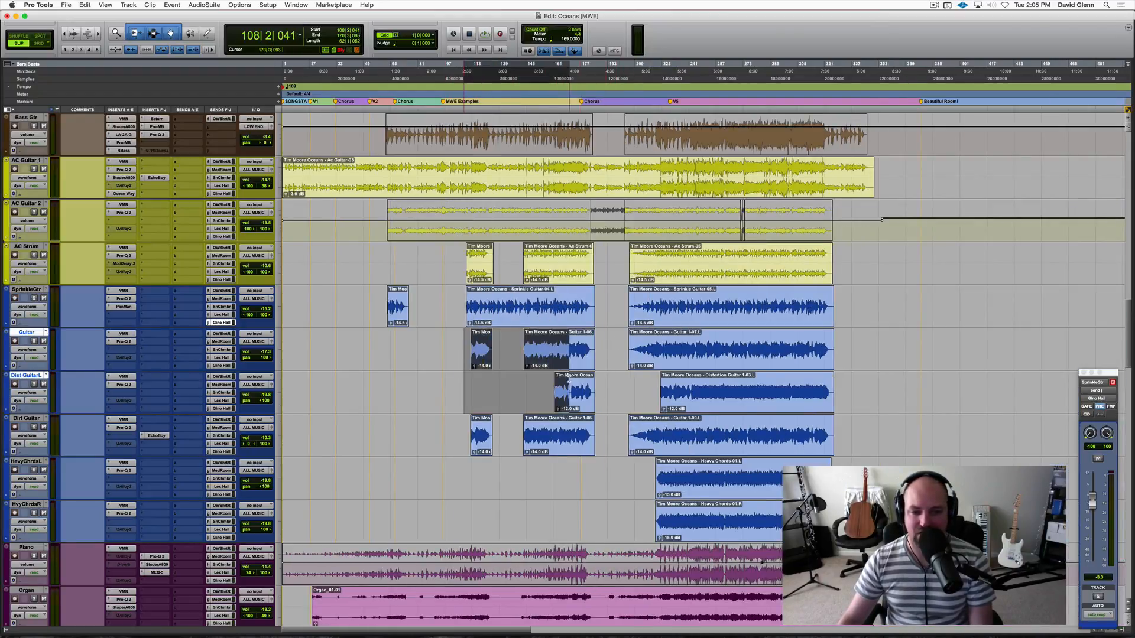
left_click_drag(660, 345, 829, 520)
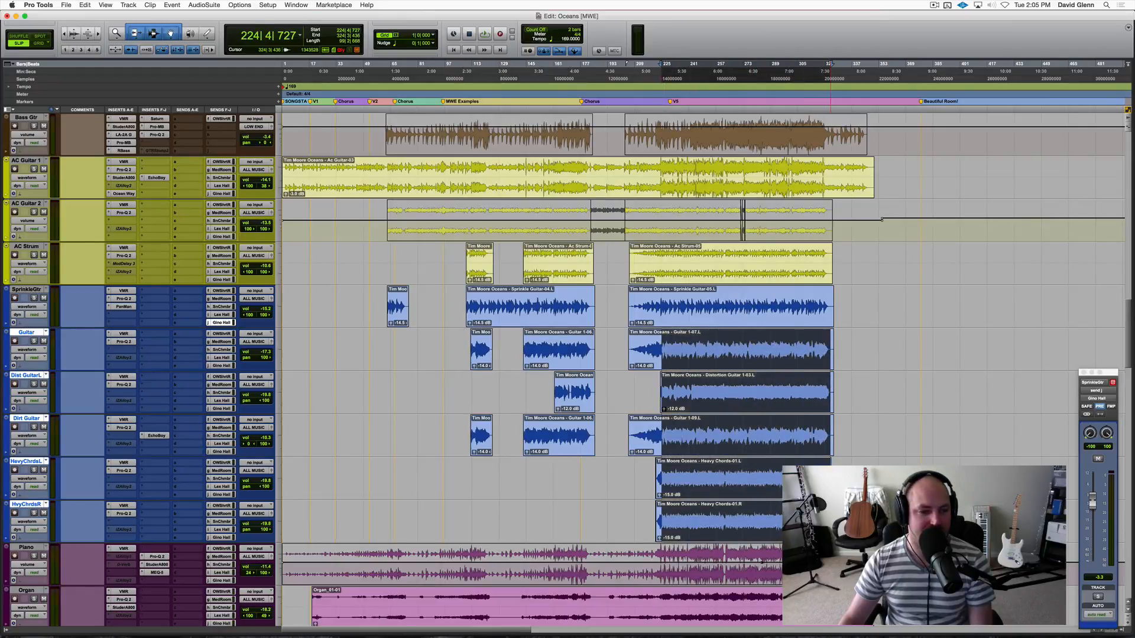
key("space")
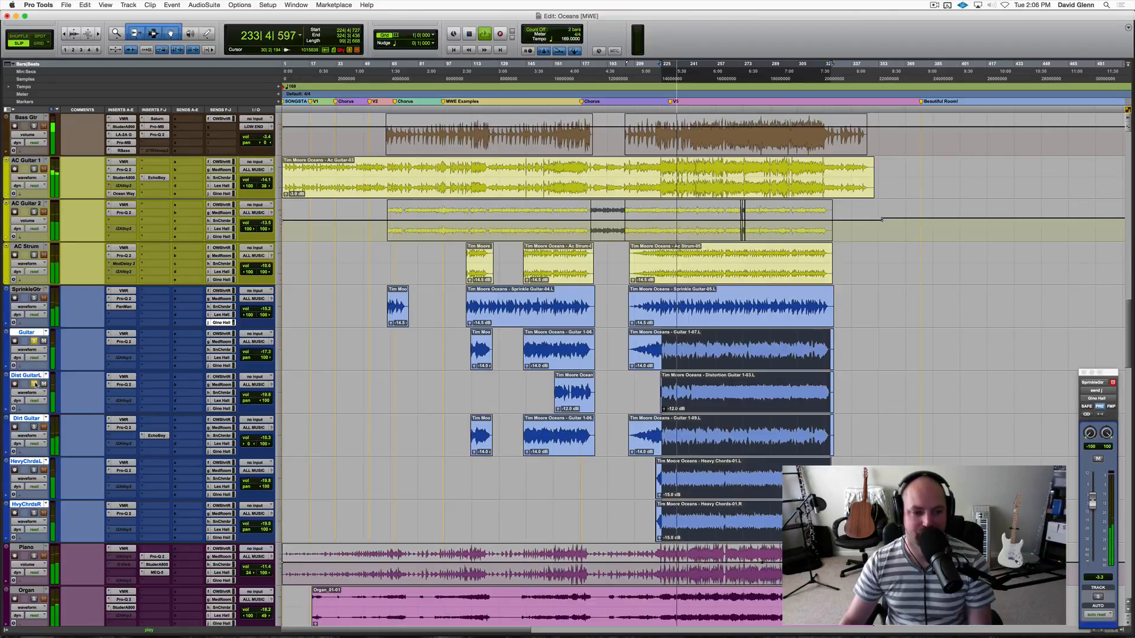
Raise Dist Guitar's send to OW Short Rm to about +2.5 dB while it plays.
left_click(222, 376)
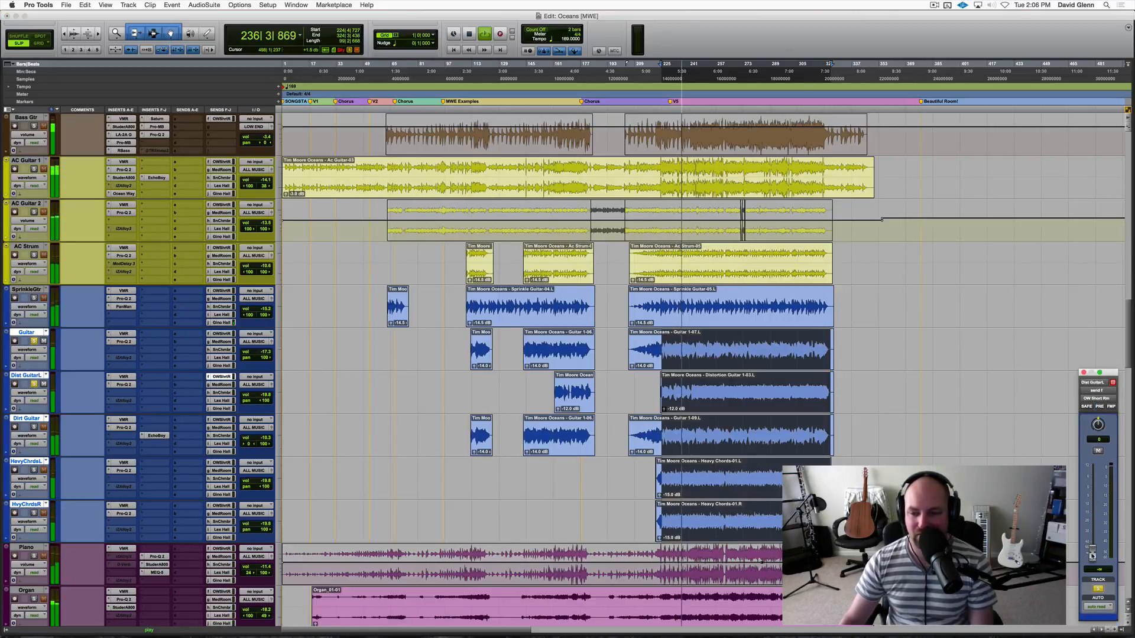
left_click_drag(1092, 556, 1093, 484)
key("space")
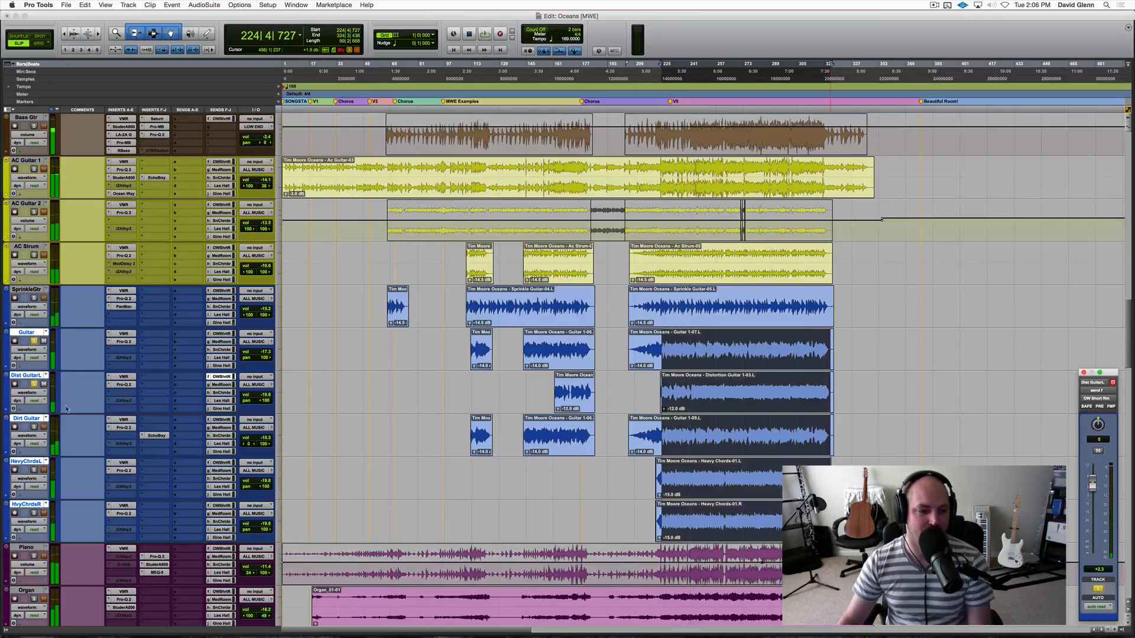
Solo only Dirt Guitar and play it from about bar 224.
left_click(35, 384)
left_click(32, 419)
key("shift+s")
key("space")
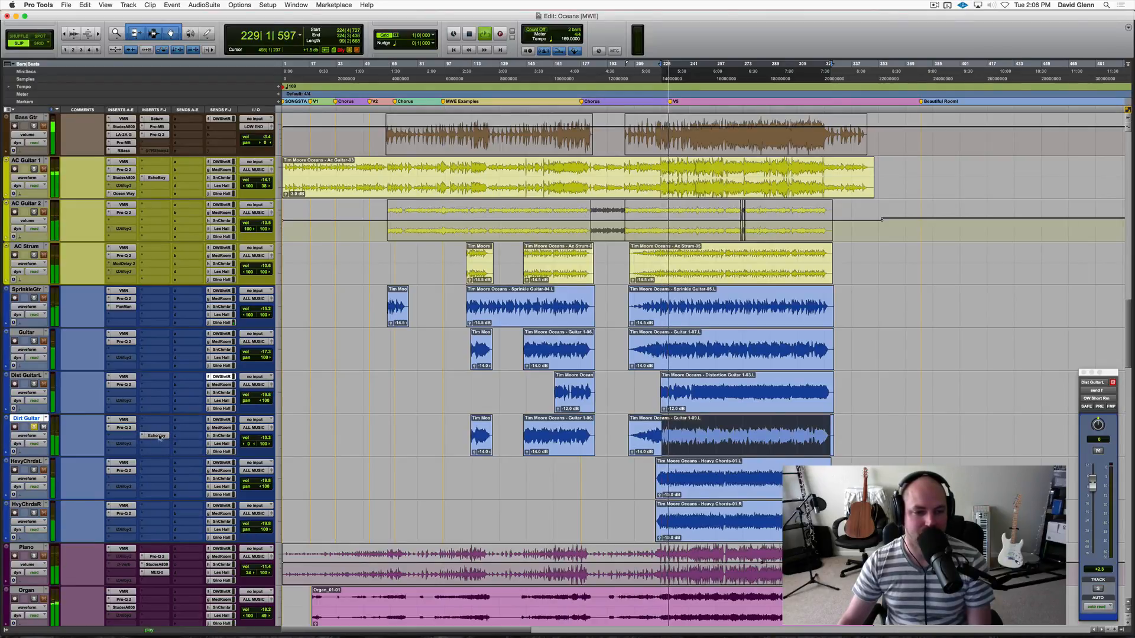
key("space")
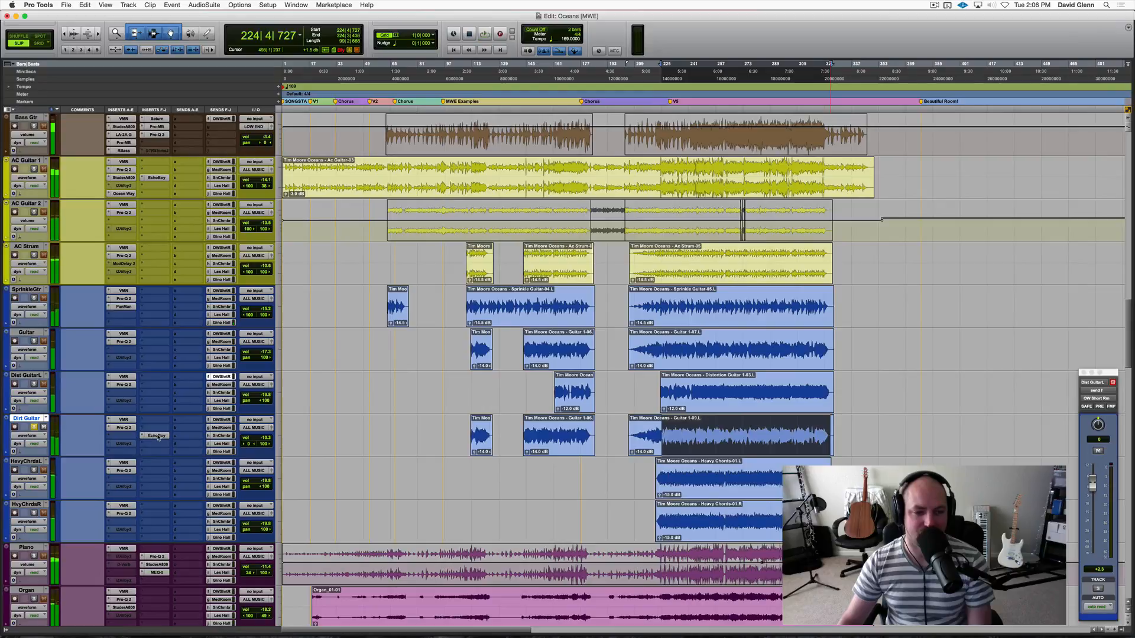
Raise Dirt Guitar's send to Med Room to about -4.8 dB during playback.
left_click(222, 428)
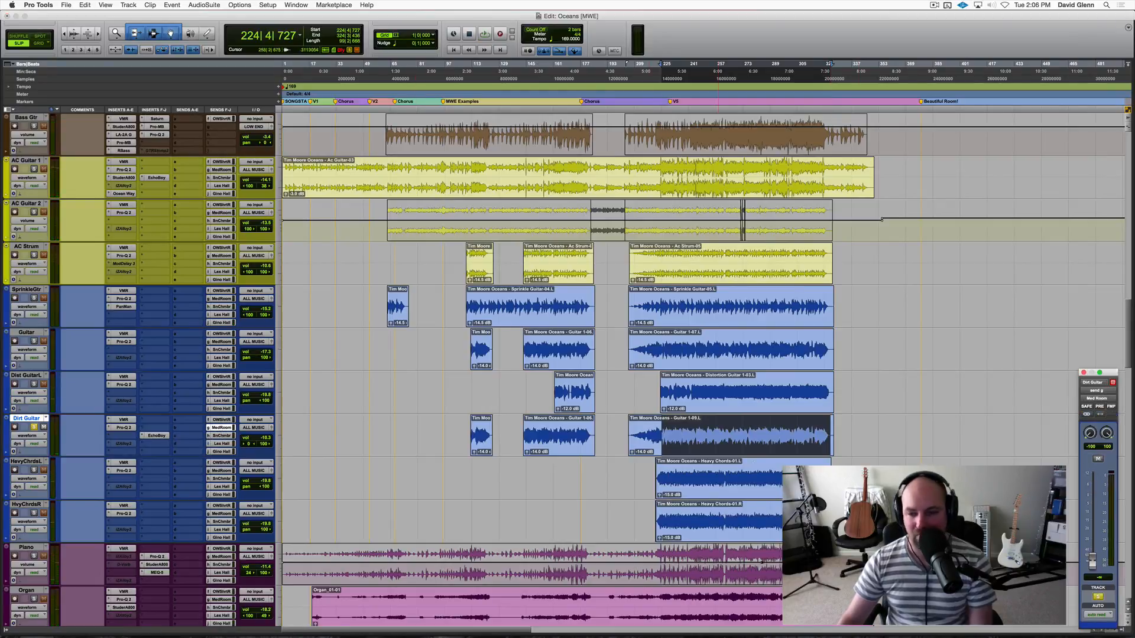
key("space")
left_click_drag(1091, 561, 1092, 499)
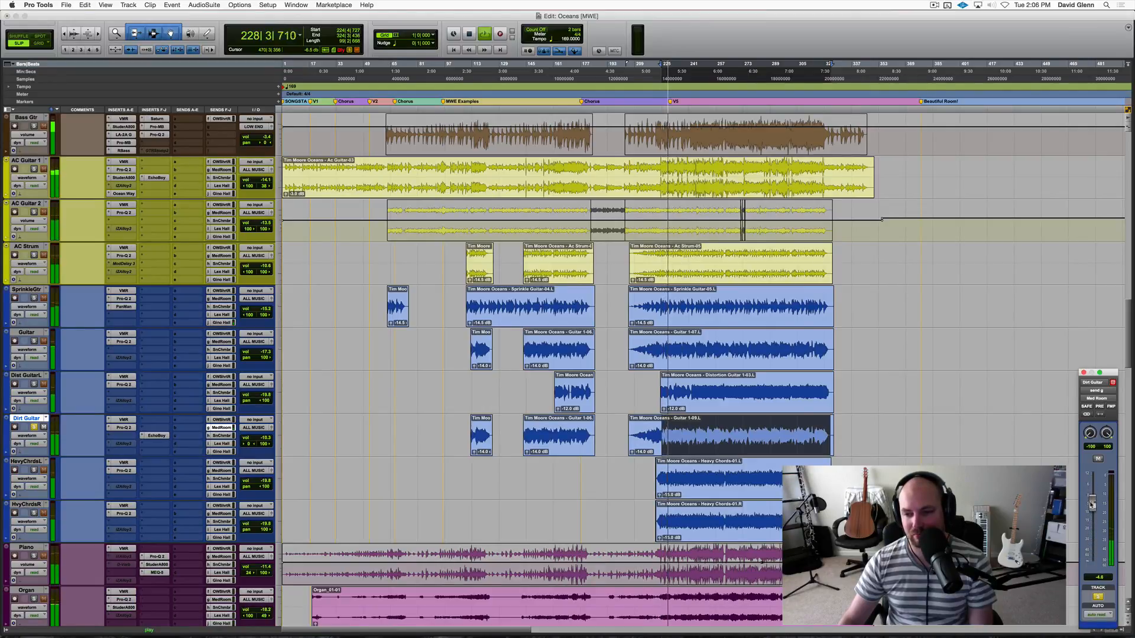
key("space")
Solo HevyChrdsL and HvyChrdsR, play them from about bar 224, and open HevyChrdsL's OW Short Rm send.
left_click(34, 462)
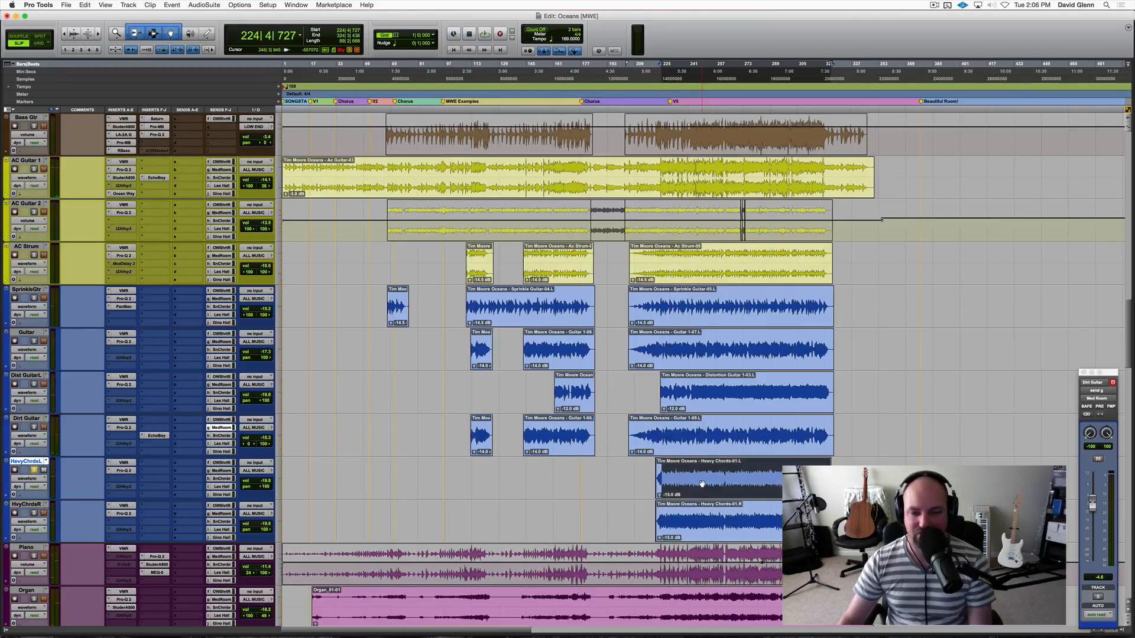
key("space")
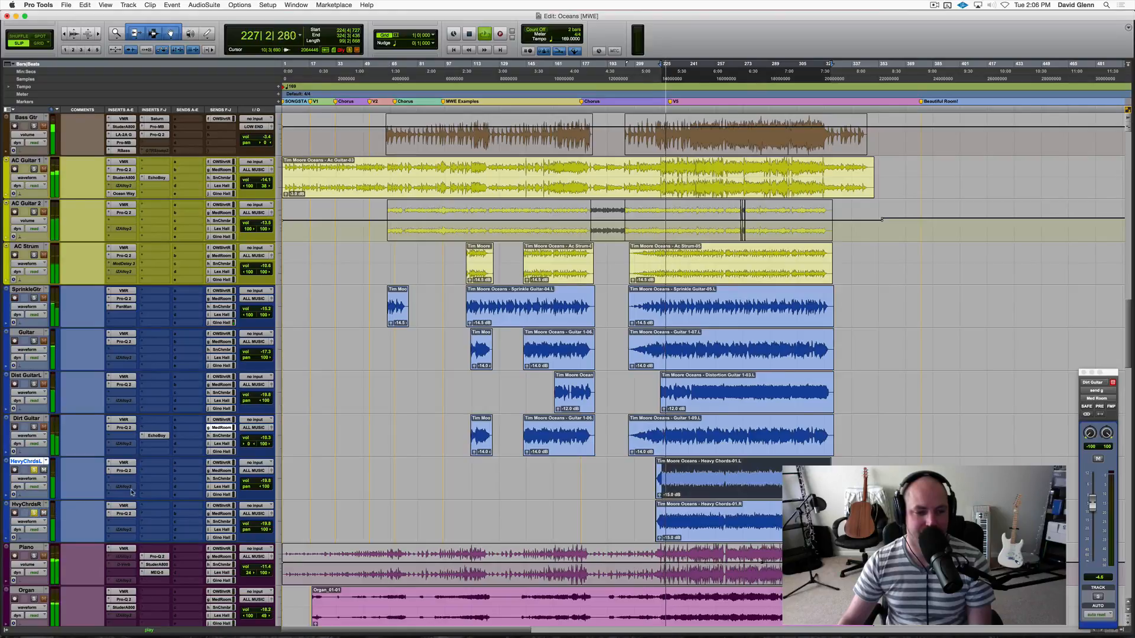
left_click(221, 464)
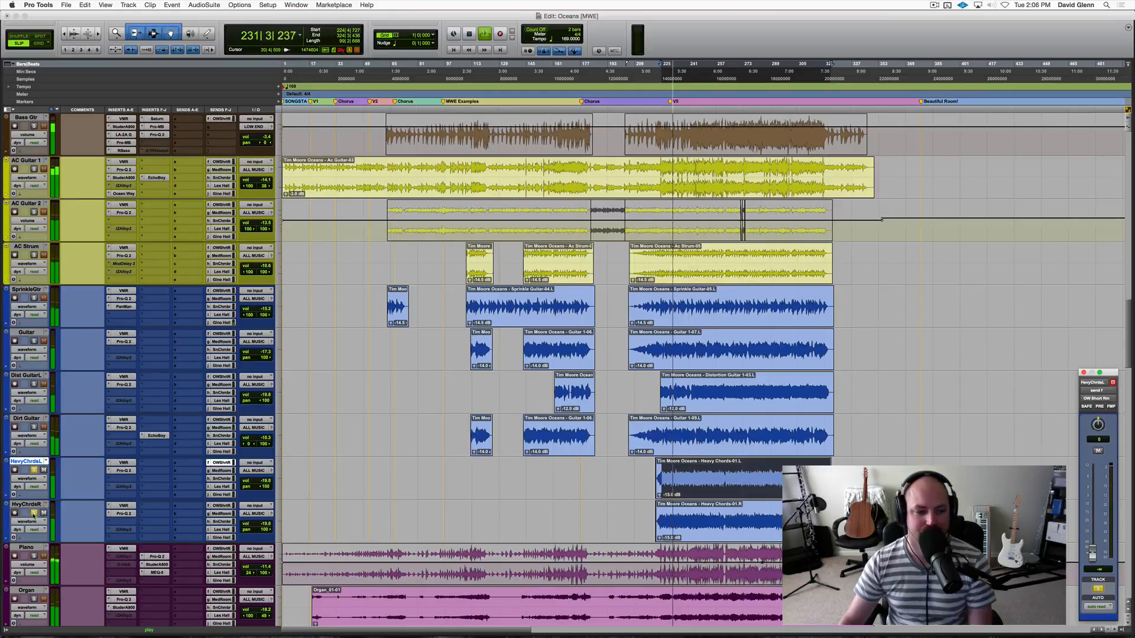
left_click(43, 513)
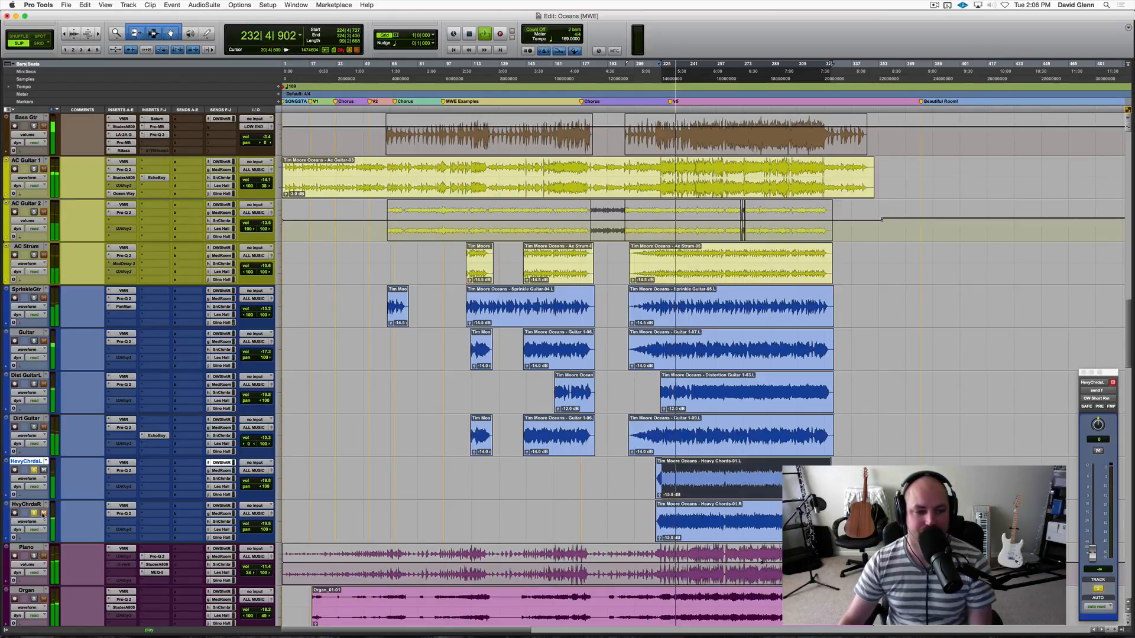
key("space")
Place the cursor at the start of the Heavy Chords clips, about bar 221, and play both soloed tracks.
left_click(704, 513)
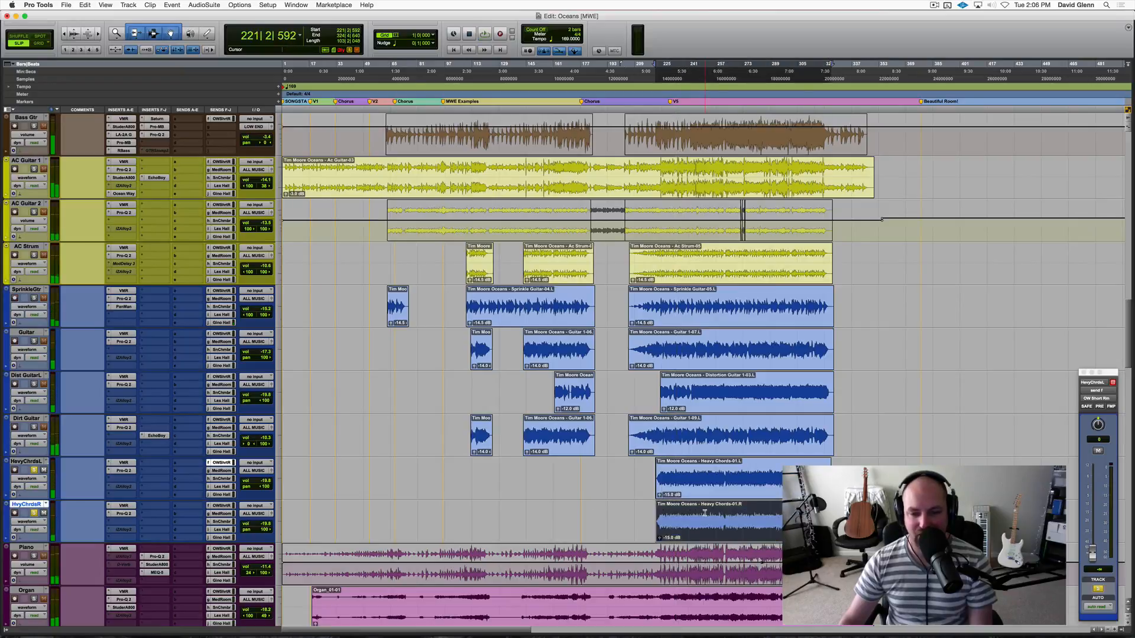
key("t")
key("t")
key("t")
key("t")
key("t")
key("t")
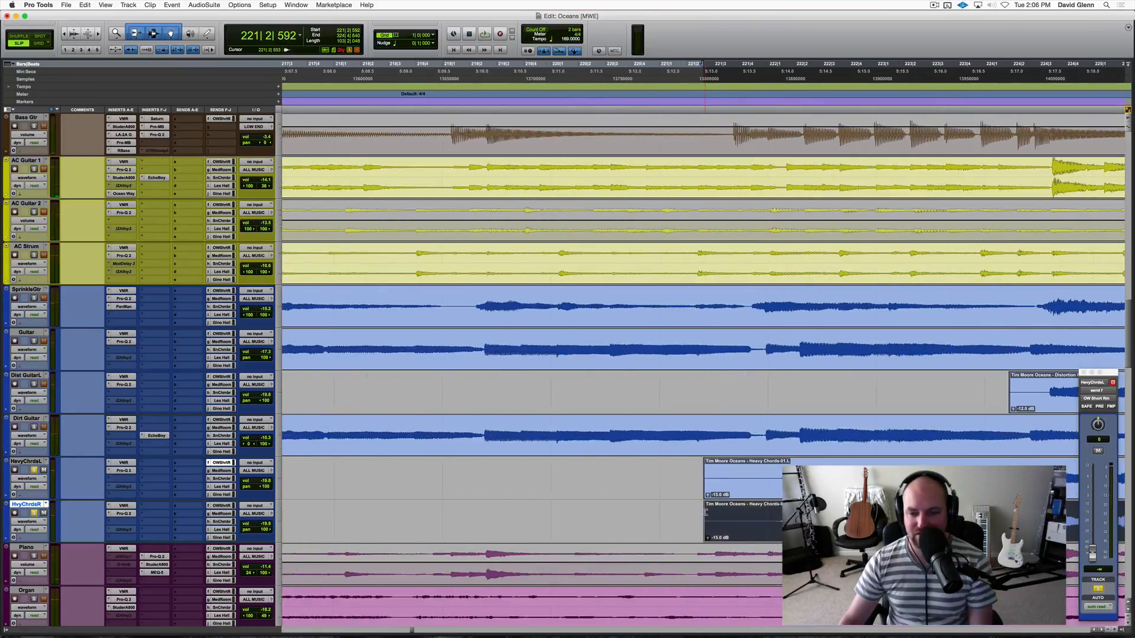
left_click_drag(778, 529, 780, 530)
key("space")
key("r")
key("r")
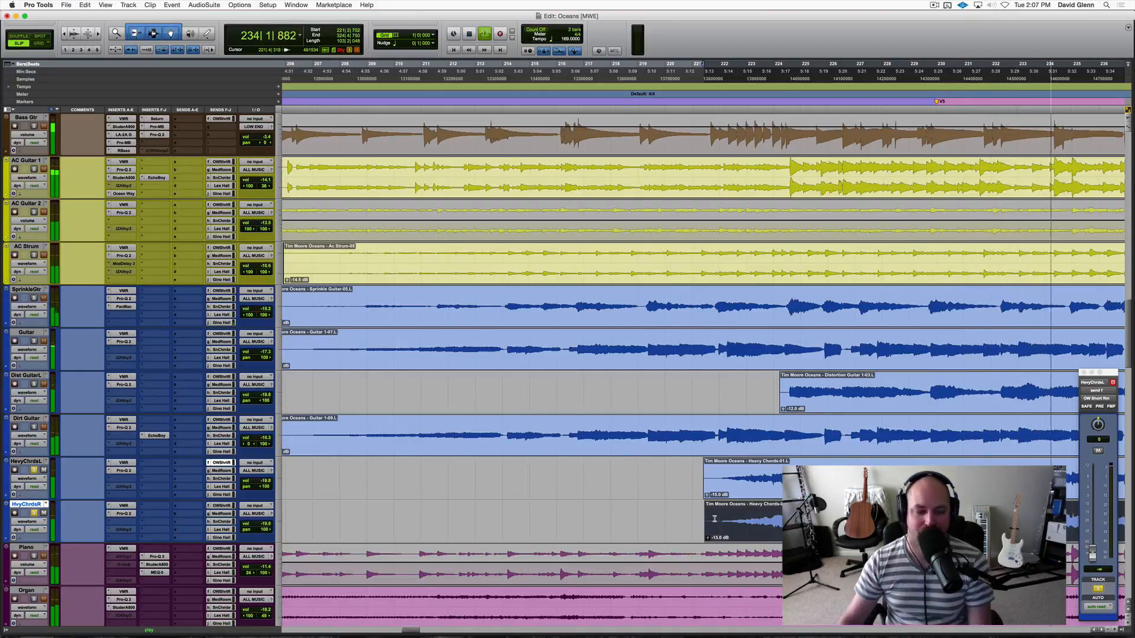
key("r")
key("r")
key("r")
key("r")
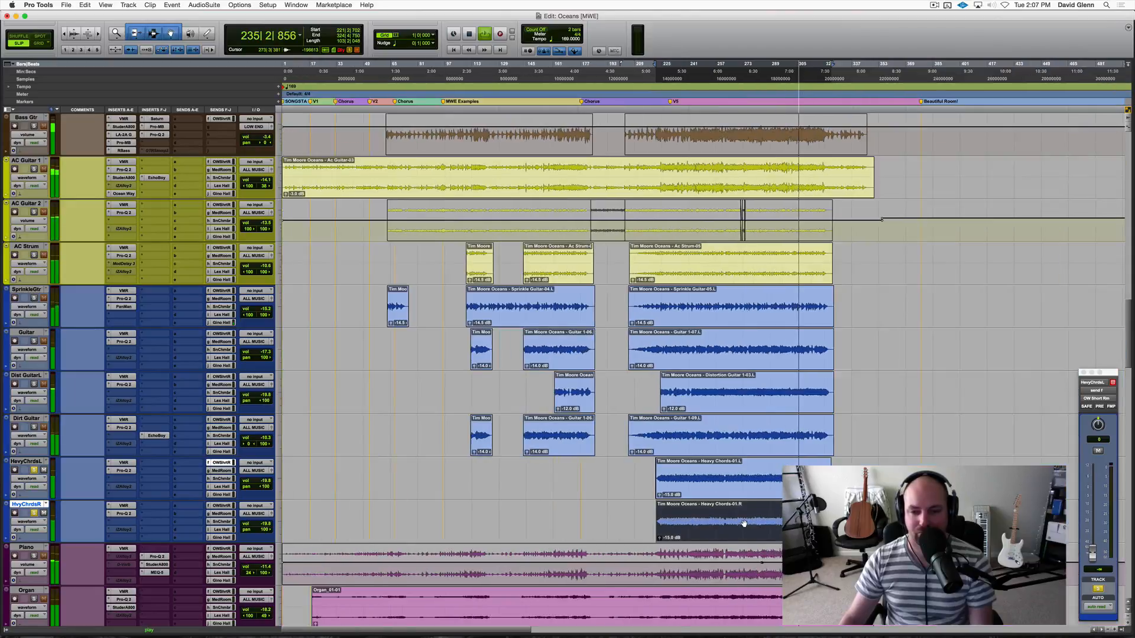
Pan the OW Short Rm sends fully apart, HevyChrdsL's to -100 and HvyChrdsR's to 100, and restart playback.
key("space")
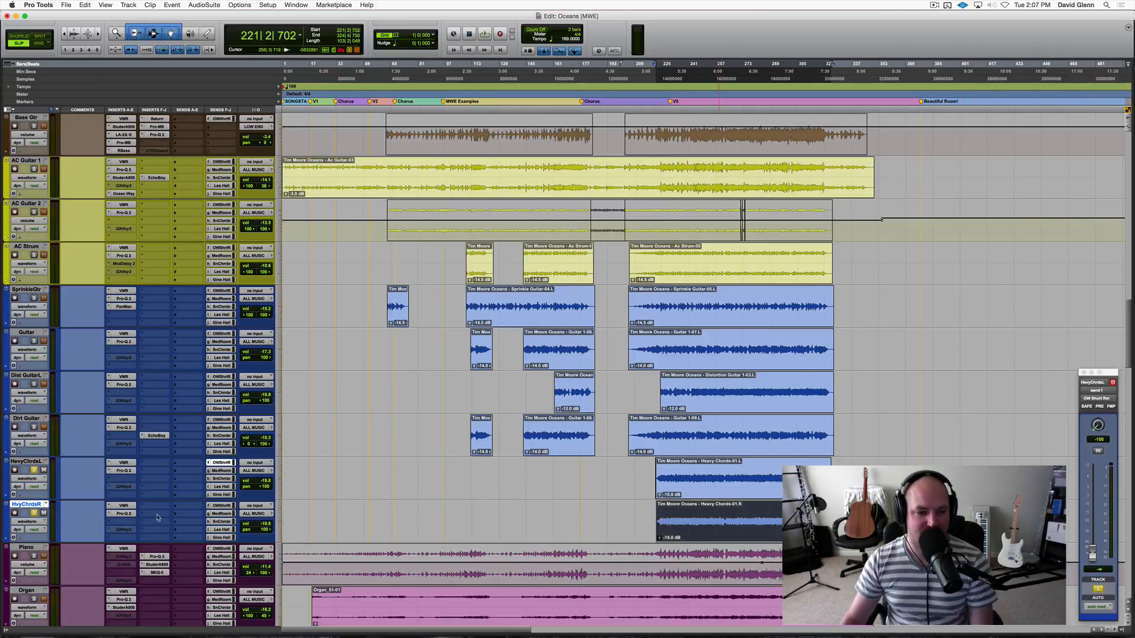
left_click(221, 506)
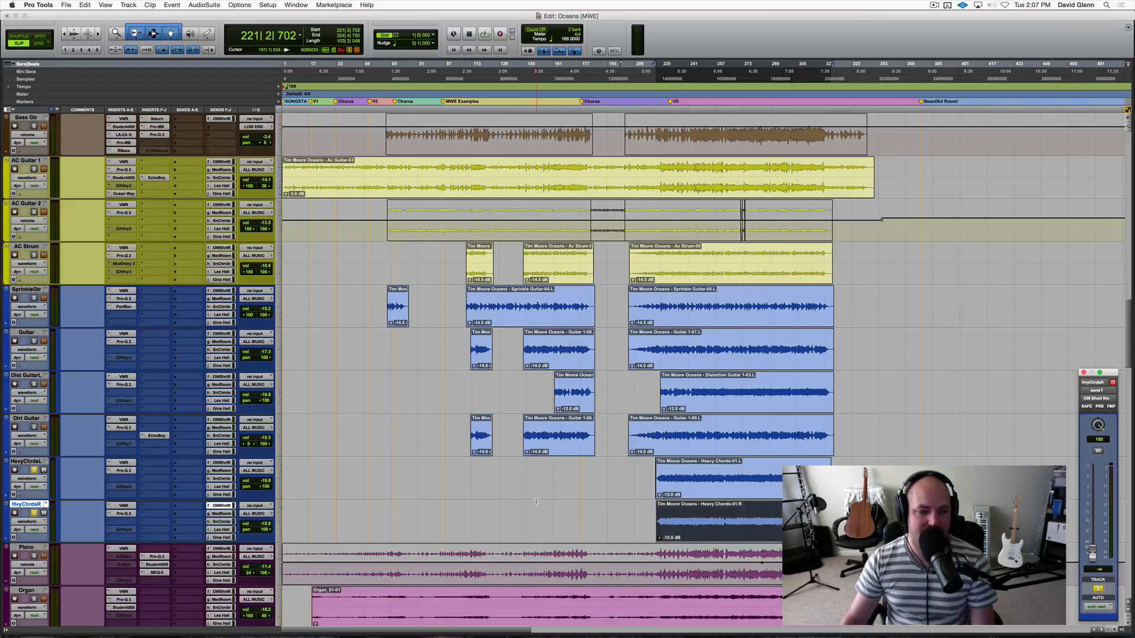
key("space")
Raise the OW Short Rm send levels to about -0.1 dB on HevyChrdsL and 0.0 dB on HvyChrdsR.
left_click(221, 462)
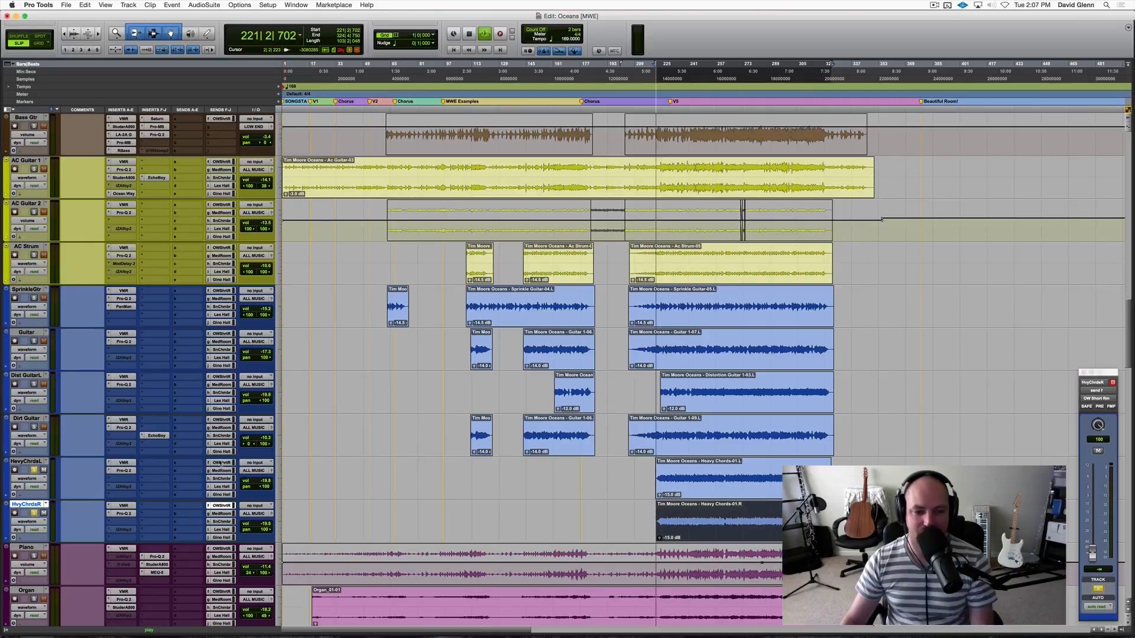
left_click_drag(1092, 550, 1092, 489)
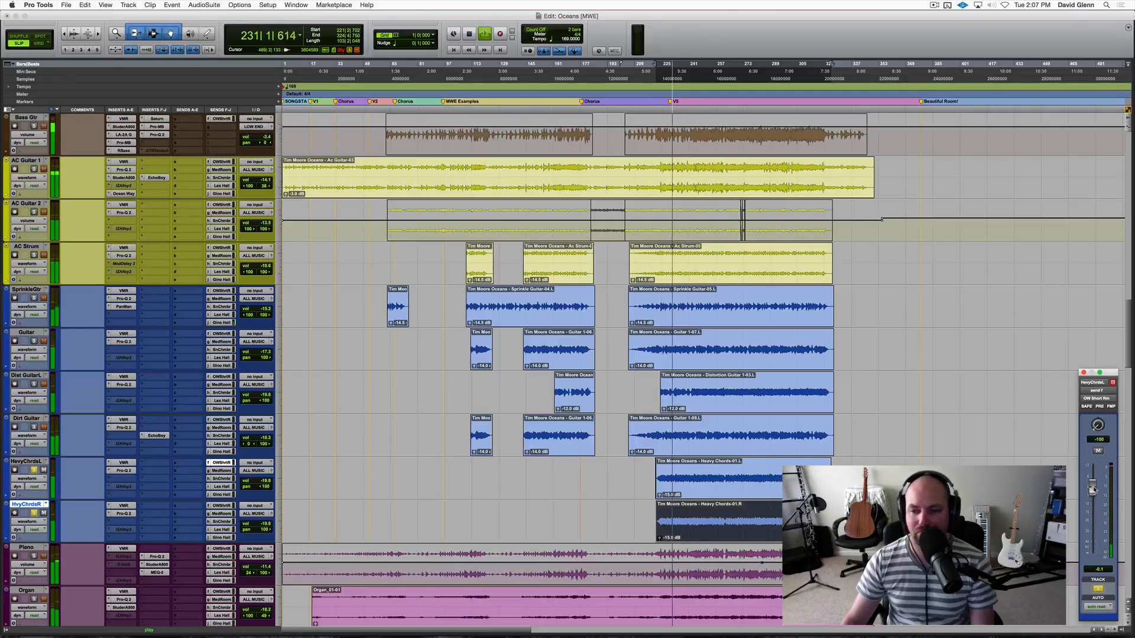
left_click(221, 505)
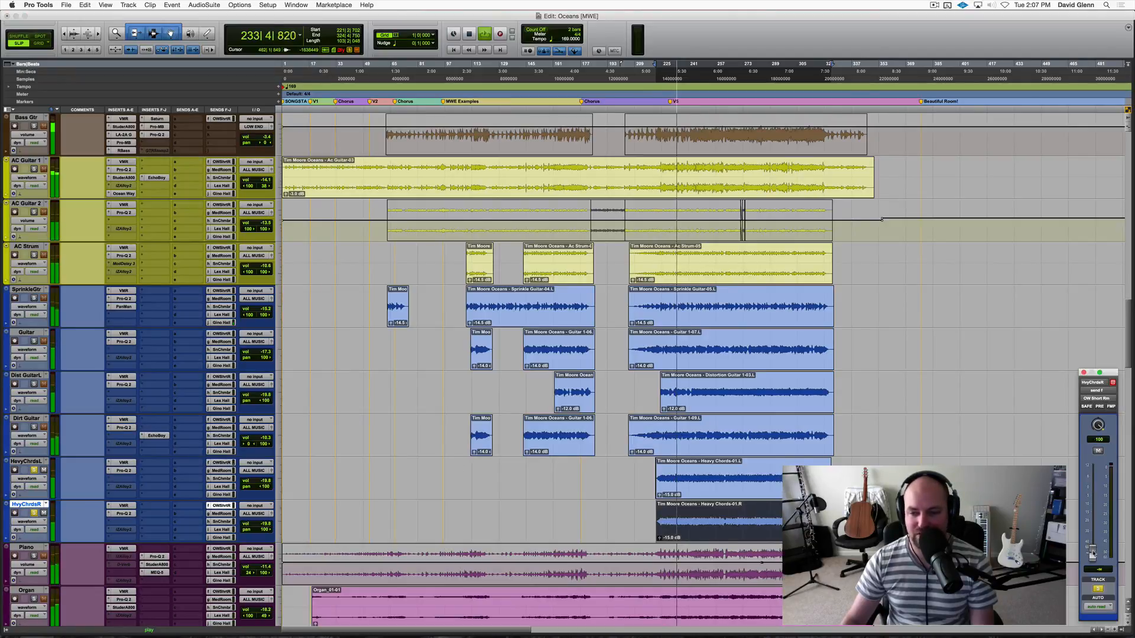
left_click(1092, 554, "alt")
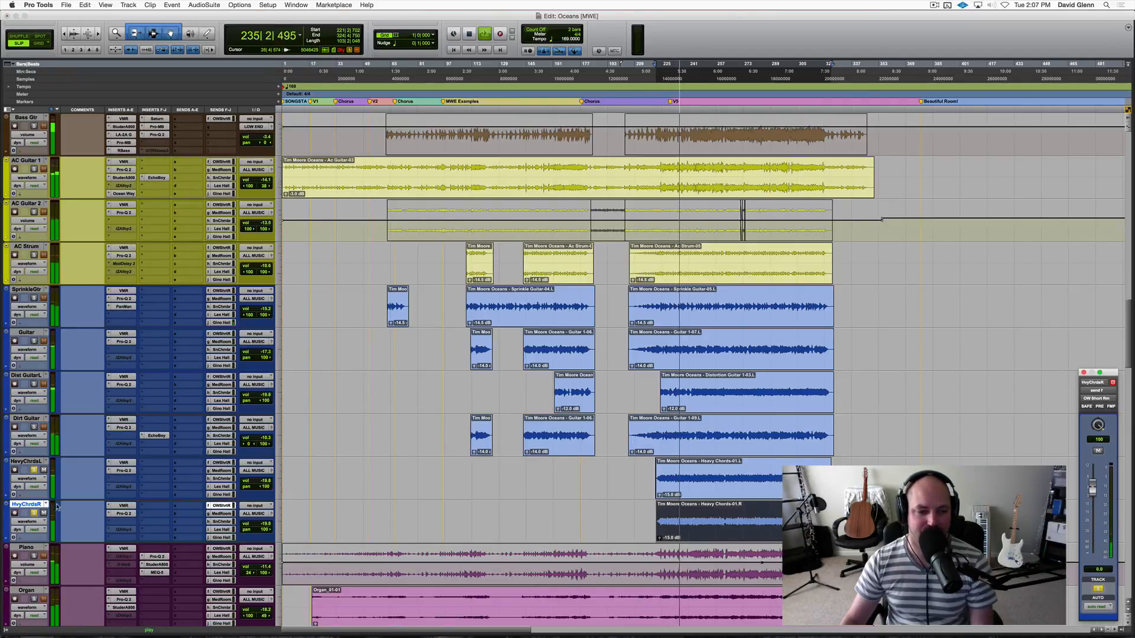
Mute and unmute the sends on both heavy chord tracks to compare the dry and reverb sound.
left_click(26, 461, "shift")
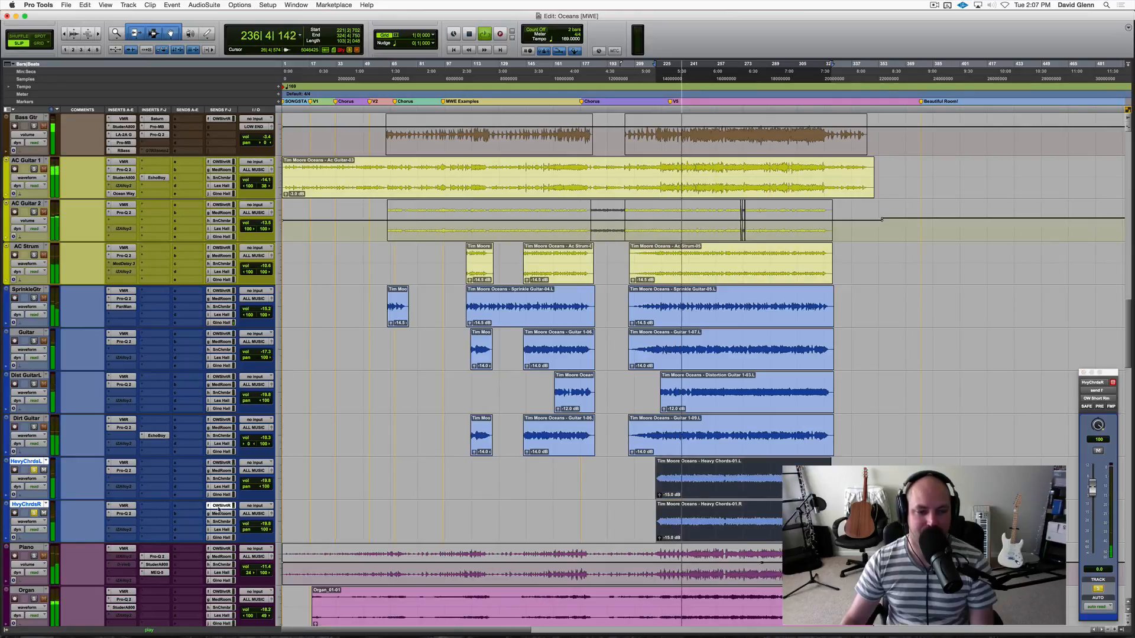
key("shift+q")
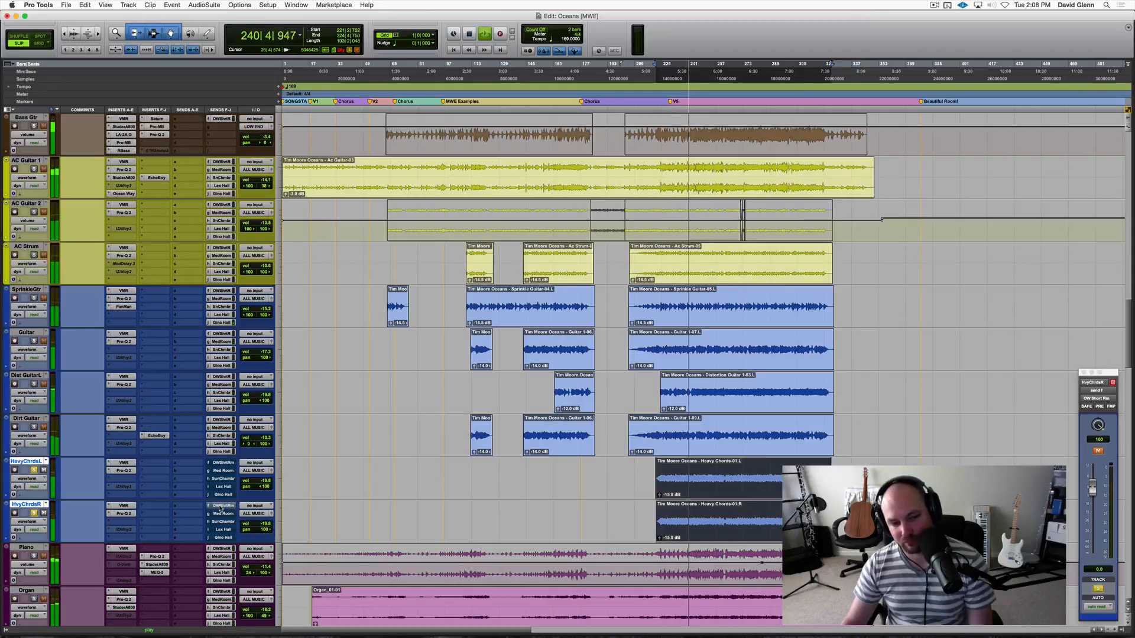
left_click(219, 506)
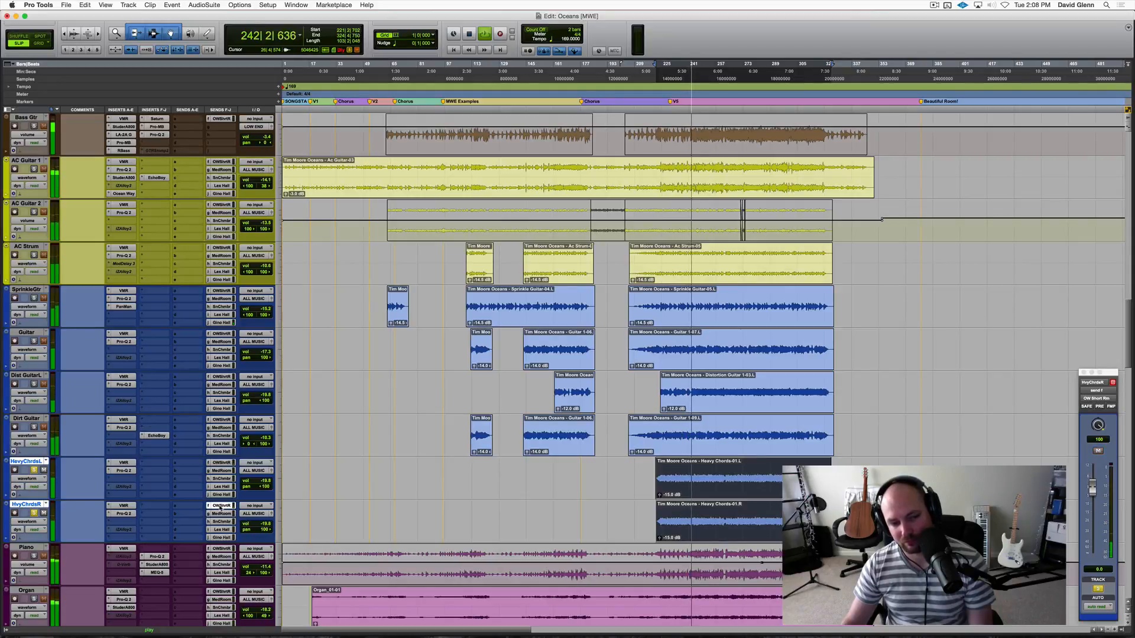
key("space")
Unsolo HevyChrdsL and HvyChrdsR and clear the selection on their clips.
left_click(39, 470)
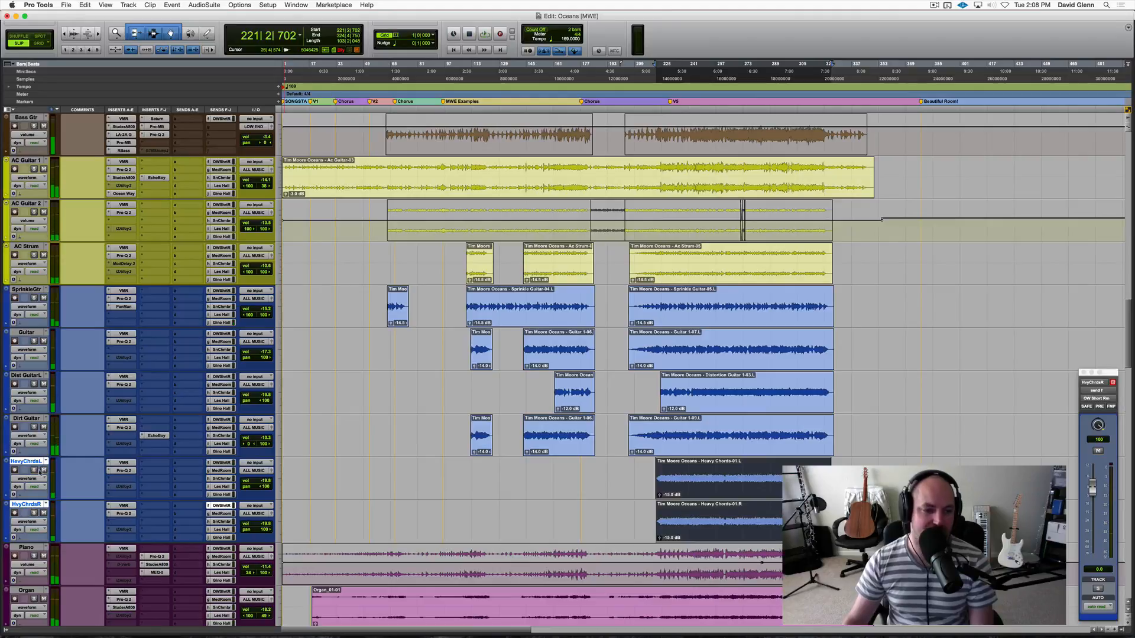
left_click(585, 482)
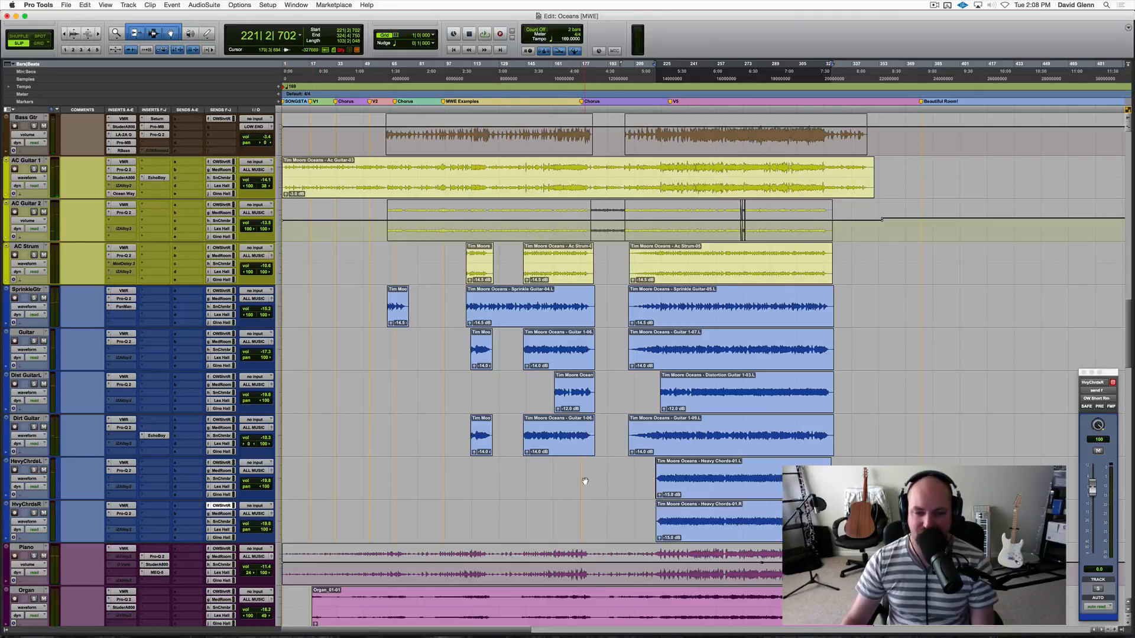
left_click(591, 470)
Save the session and play the full mix from the start of the Heavy Chords clips at about bar 221.
key("Tab")
key("super+s")
key("r")
key("space")
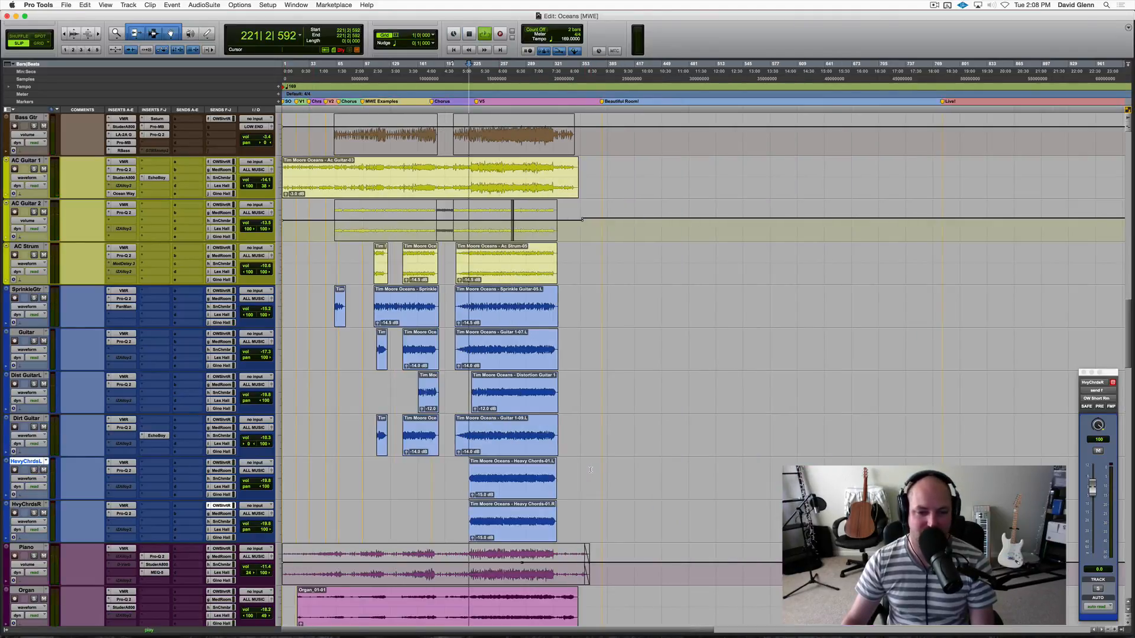
Create an Edit and Mix group from the HevyChrdsL and HvyChrdsR tracks.
left_click(34, 504, "shift")
key("super+g")
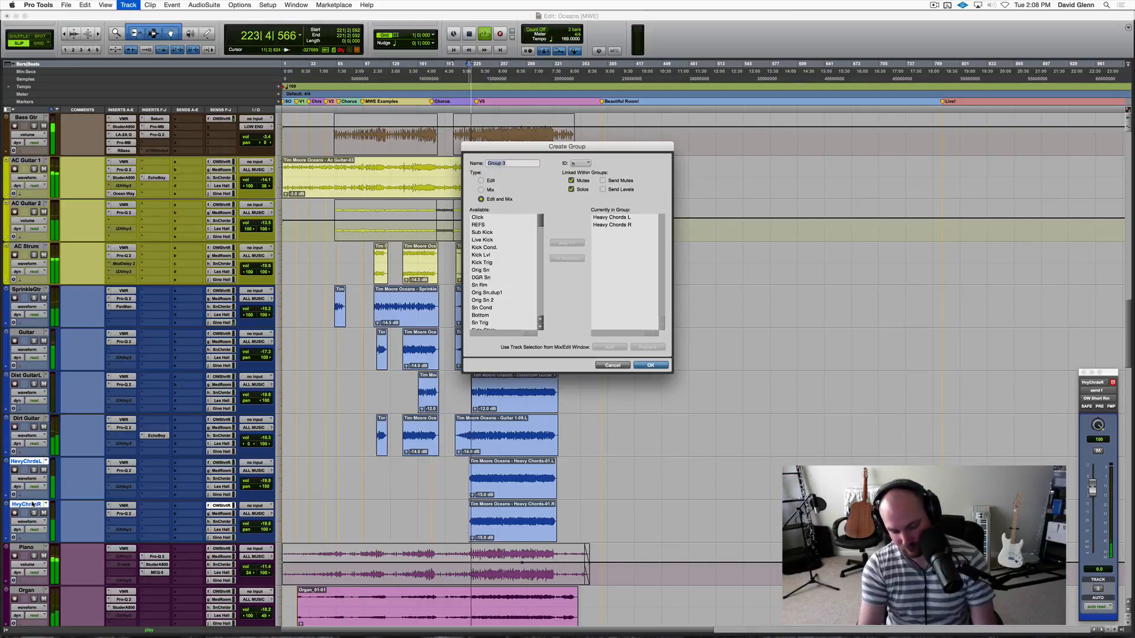
key("Return")
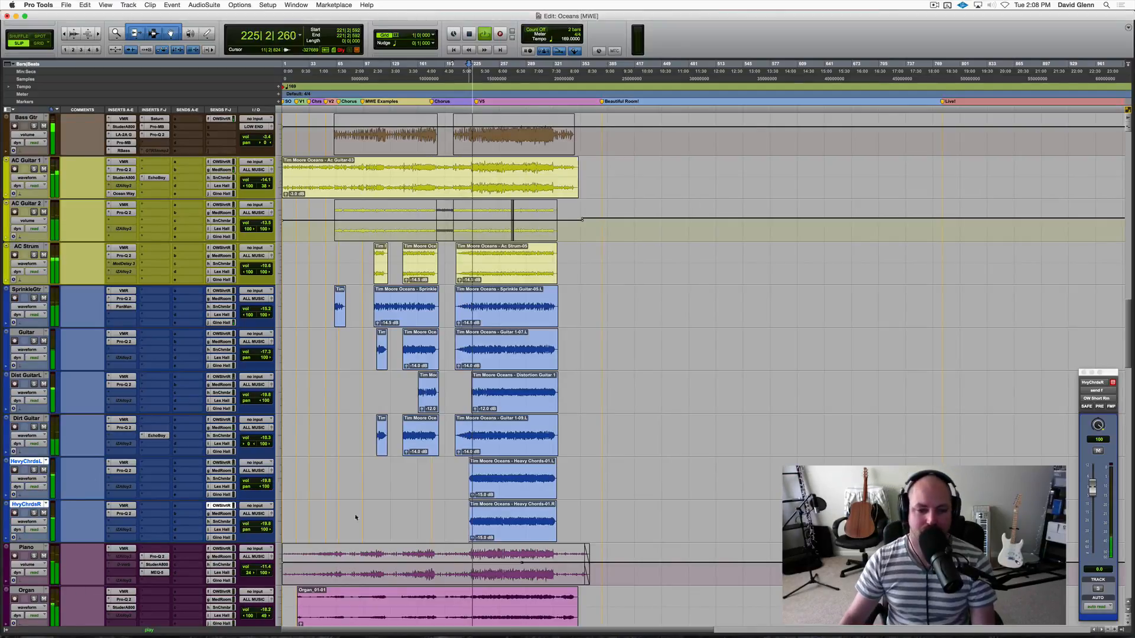
Try the grouped heavy chord tracks louder at about -7.0 dB in the mix, and bring their volume back down.
left_click_drag(260, 481, 257, 473)
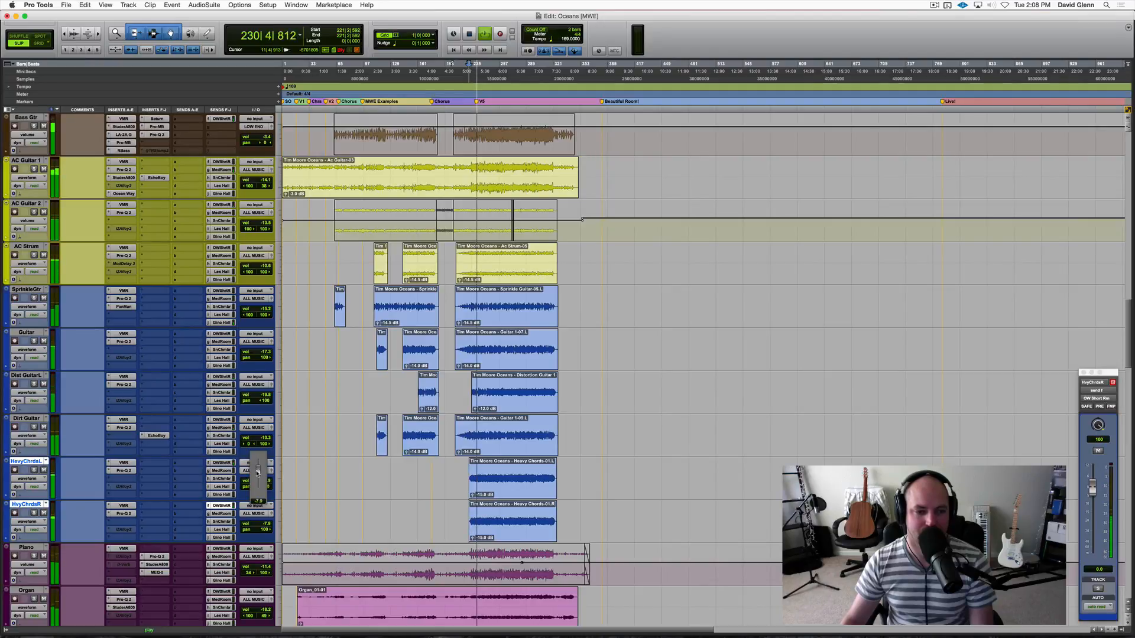
left_click_drag(257, 471, 257, 473)
Stop playback and make the HevyChrdsL and HvyChrdsR tracks inactive.
key("space")
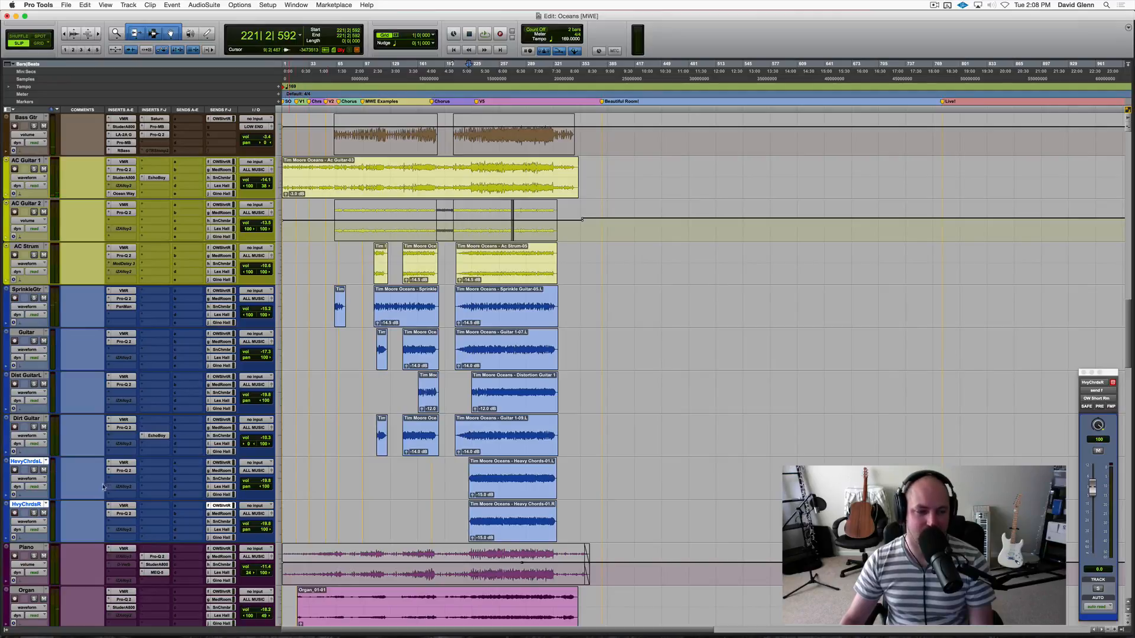
right_click(32, 462)
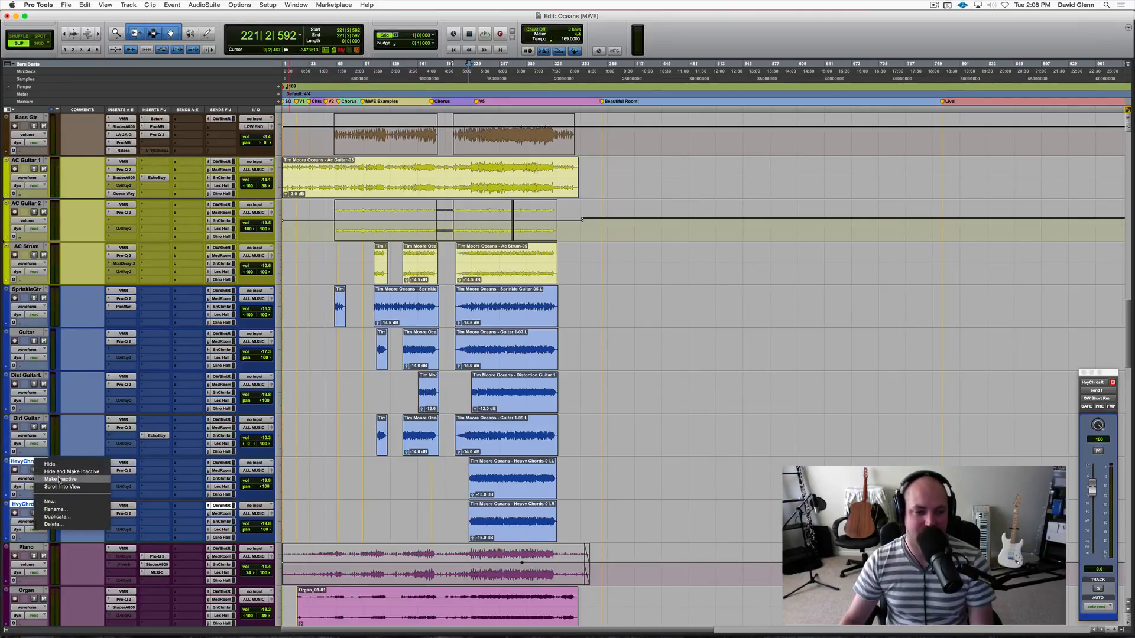
left_click(59, 480)
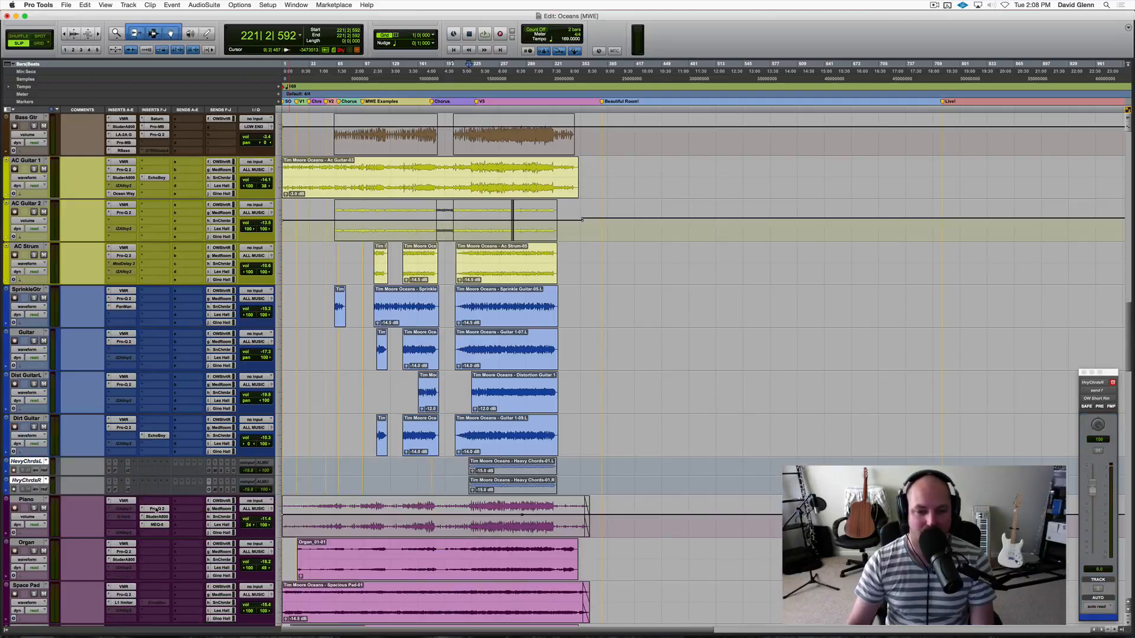
Place the edit cursor on the Piano track at about bar 213 and save the session.
left_click(463, 515)
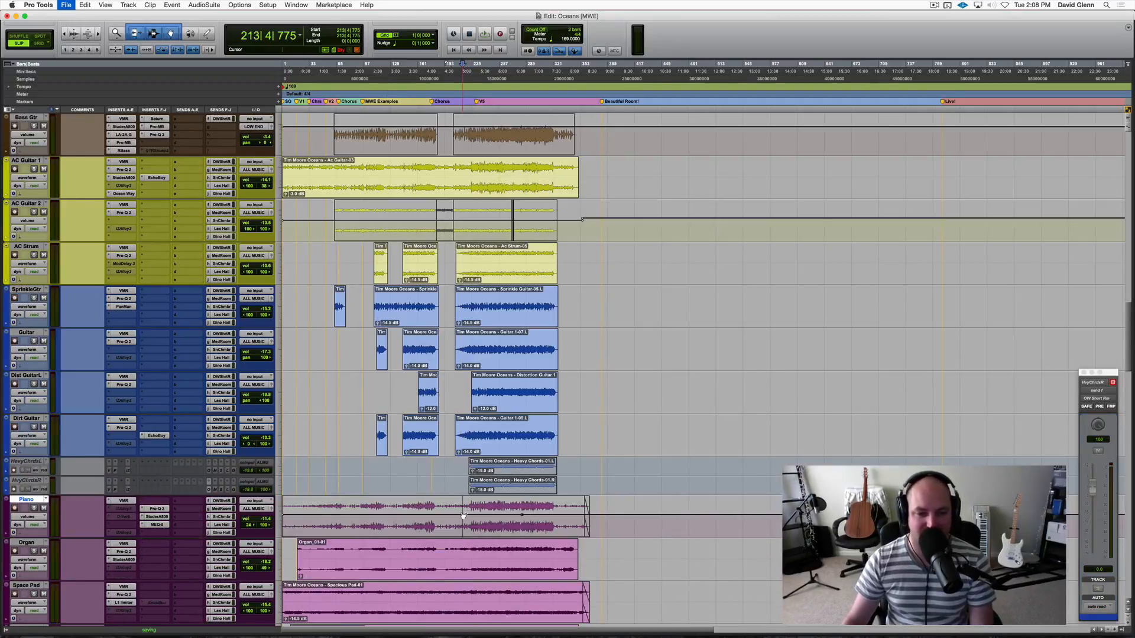
key("super+bracketright")
scroll(462, 514, "down", 5)
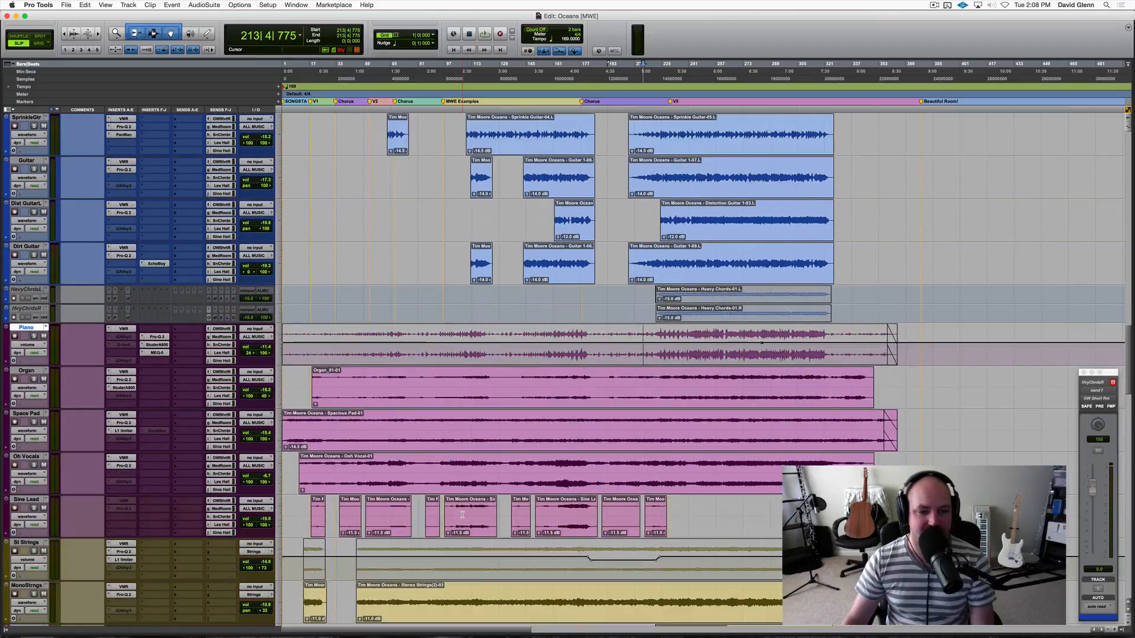